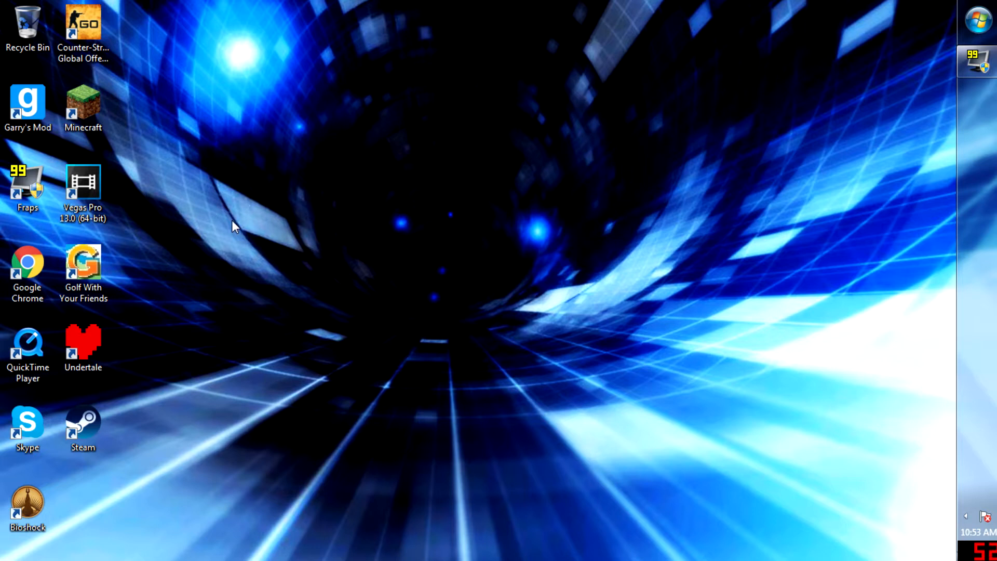
Launch Google Chrome, search Google for "picmonkey" and open the PicMonkey photo editor website.
double_click(32, 280)
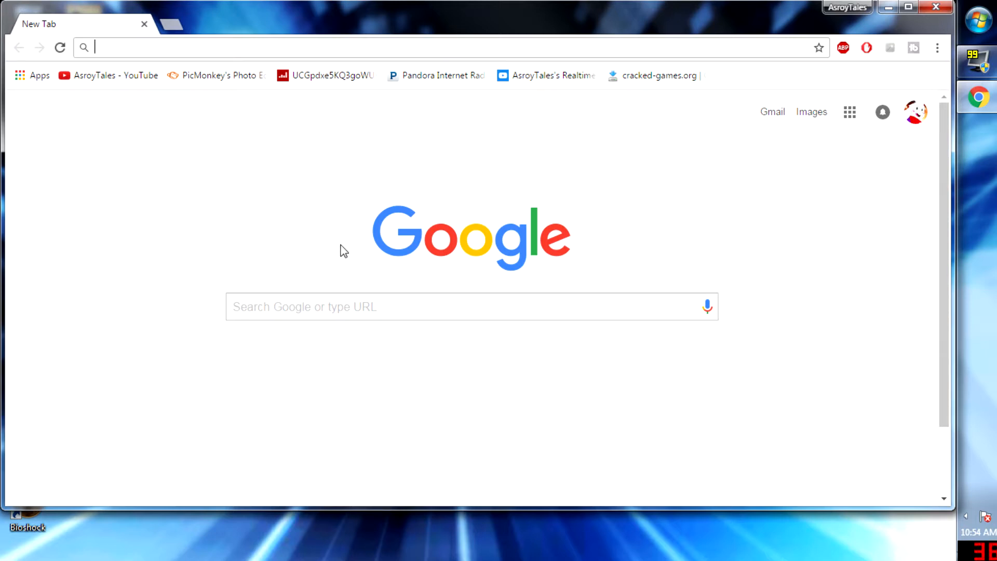
click(341, 310)
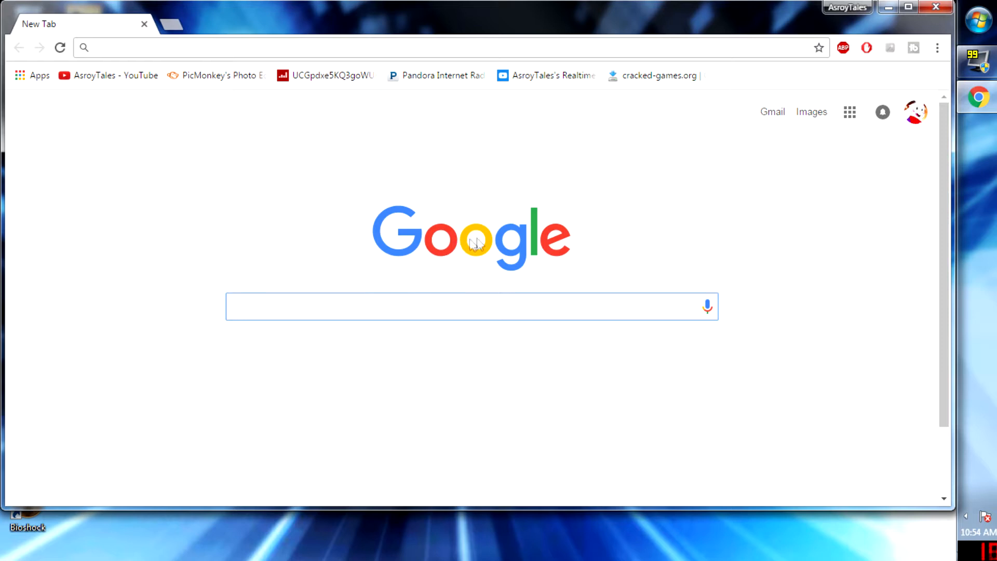
text(PIC)
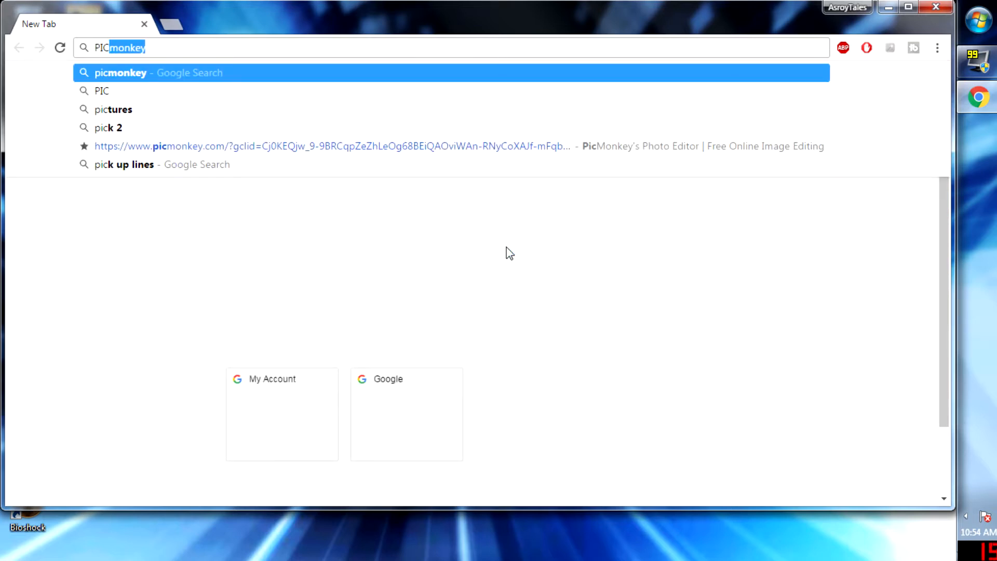
text(MONKEY)
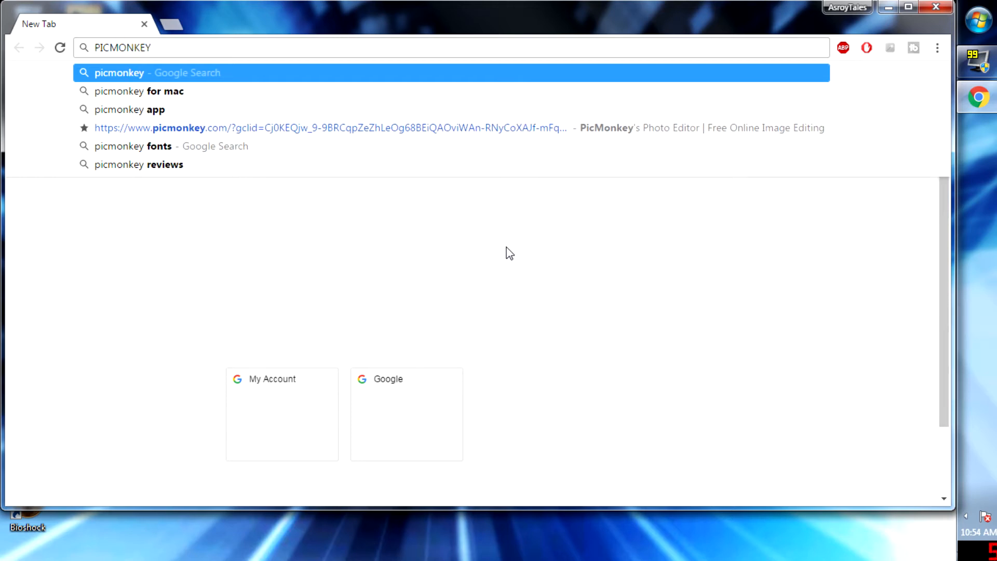
key(Return)
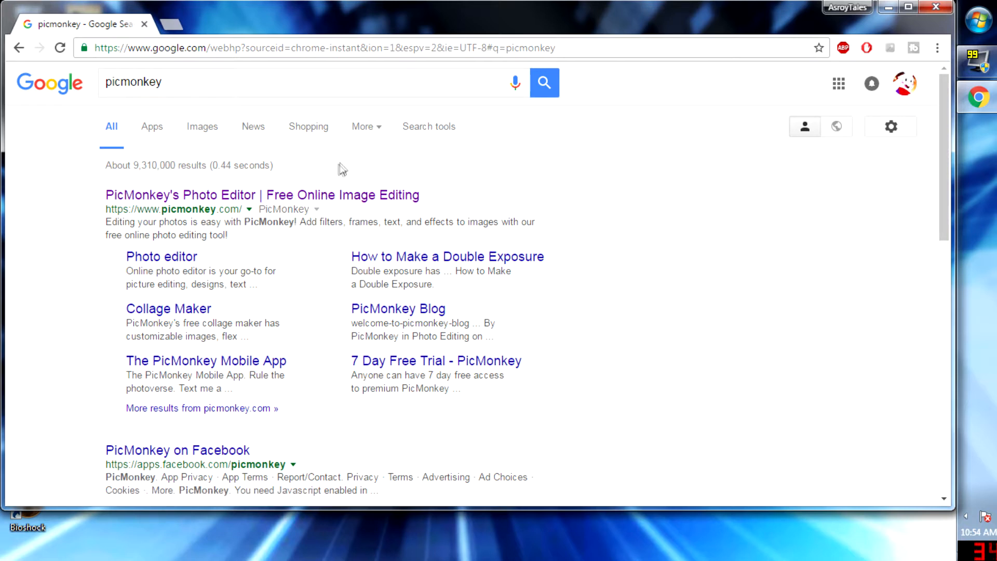
click(301, 196)
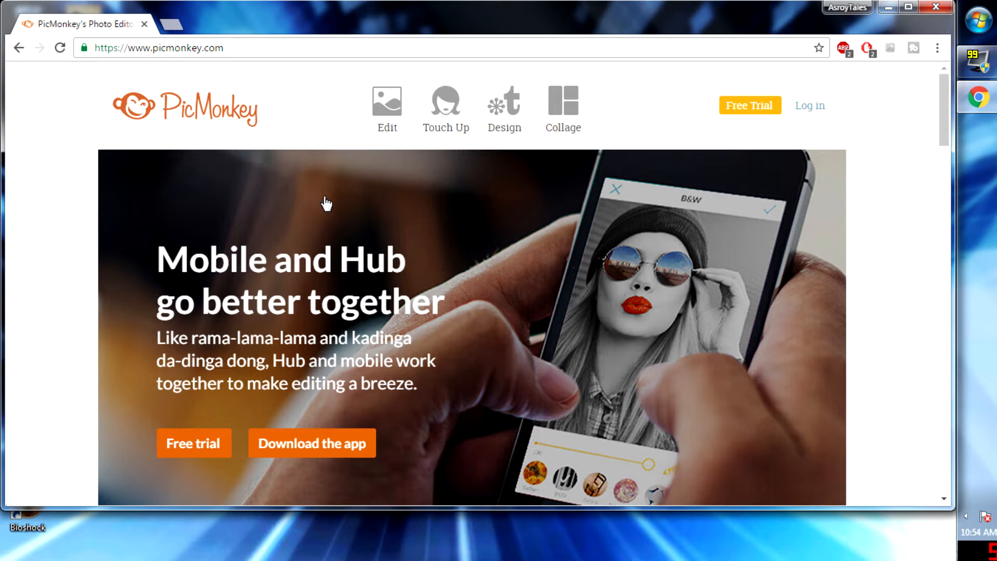
Look over the Touch Up, Design, Collage and Edit options on the PicMonkey home page.
click(444, 96)
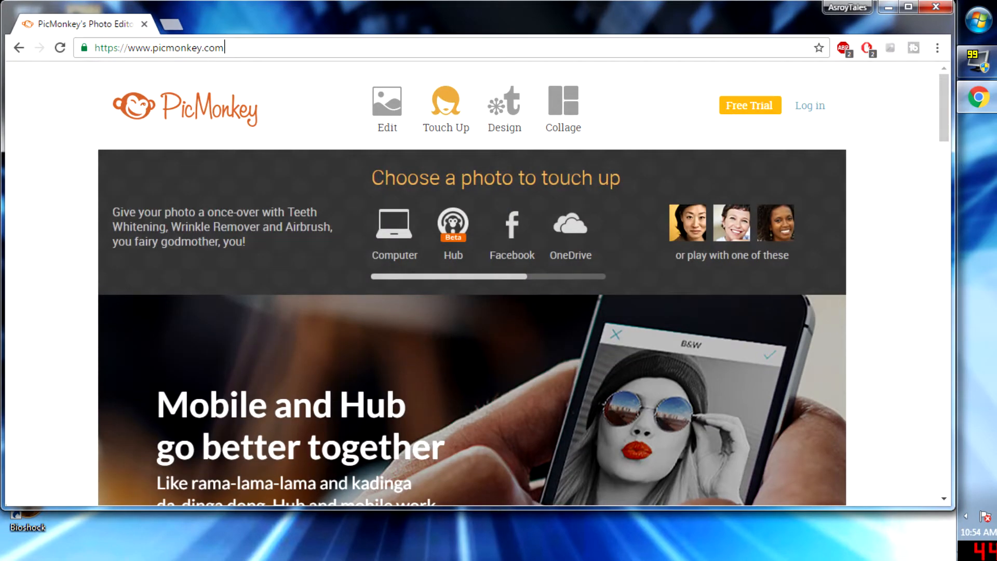
drag(224, 47, 99, 47)
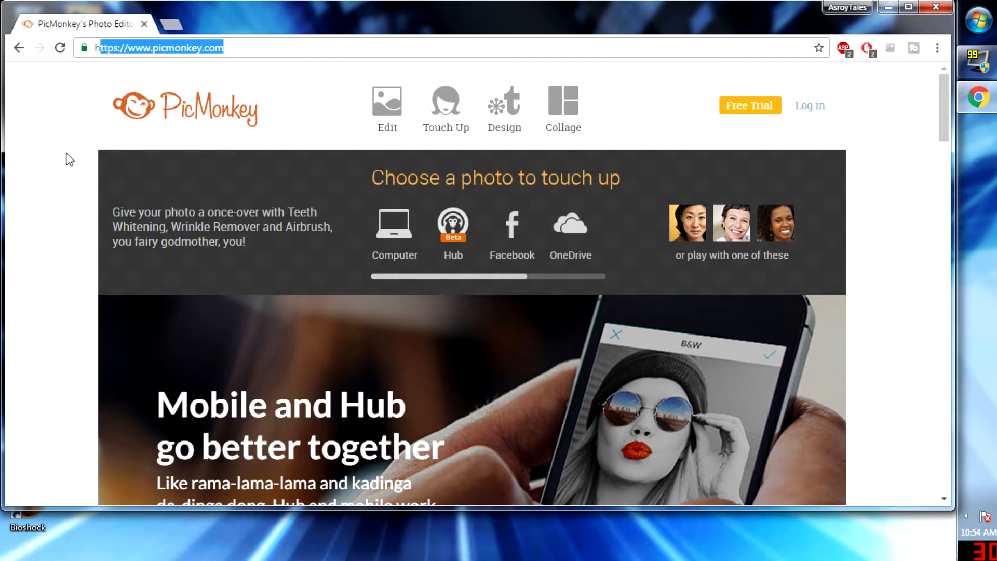
click(67, 157)
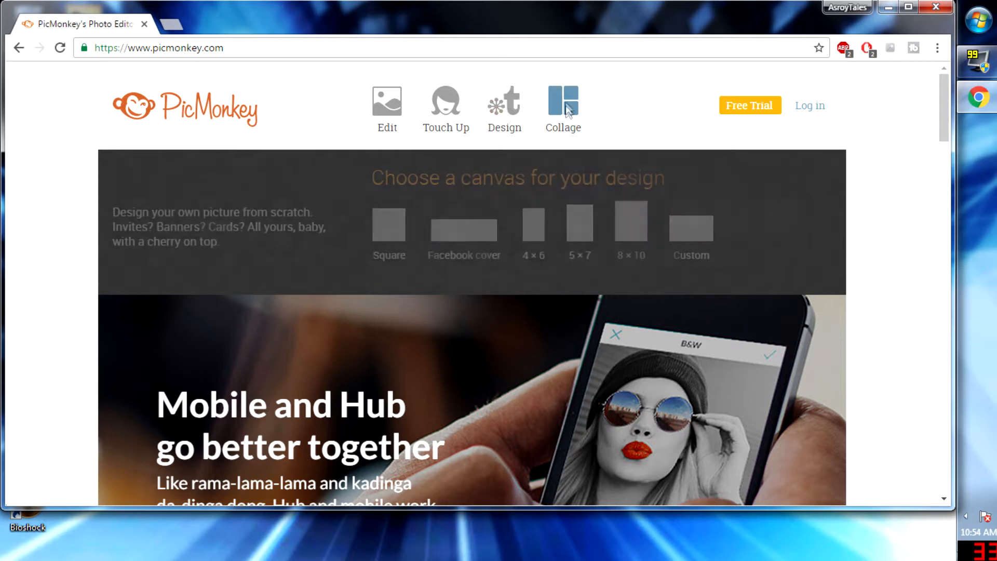
mouse_move(567, 111)
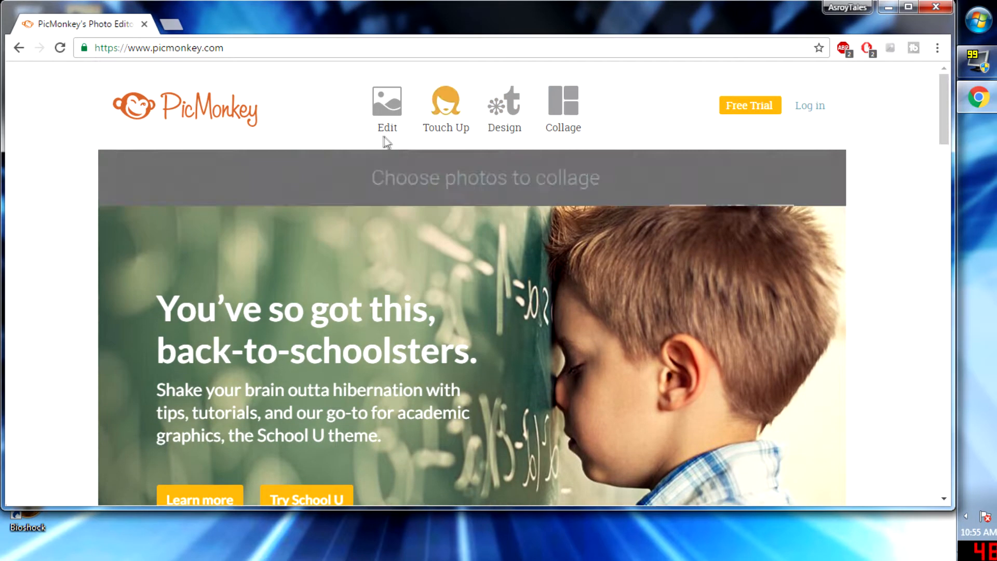
mouse_move(383, 129)
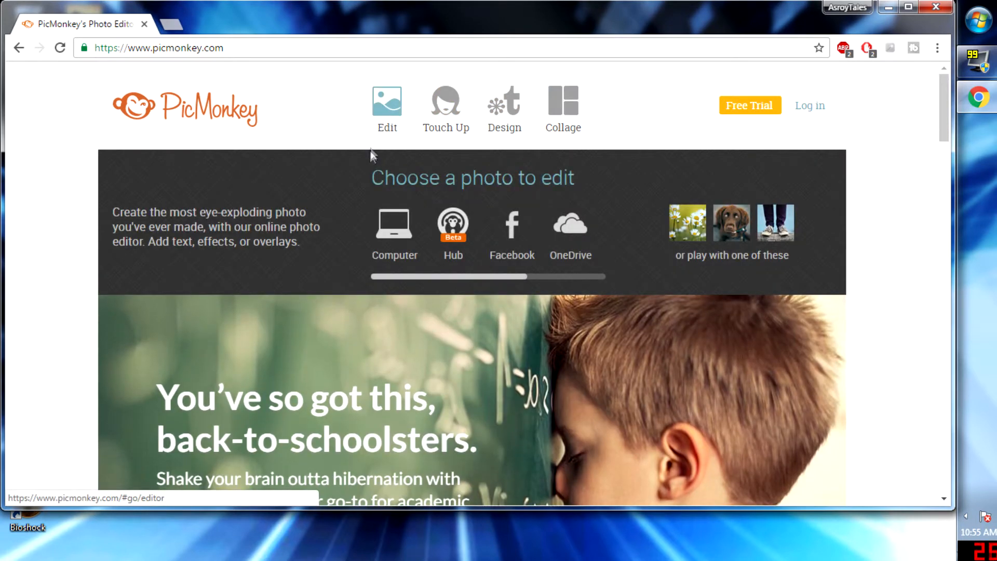
mouse_move(532, 135)
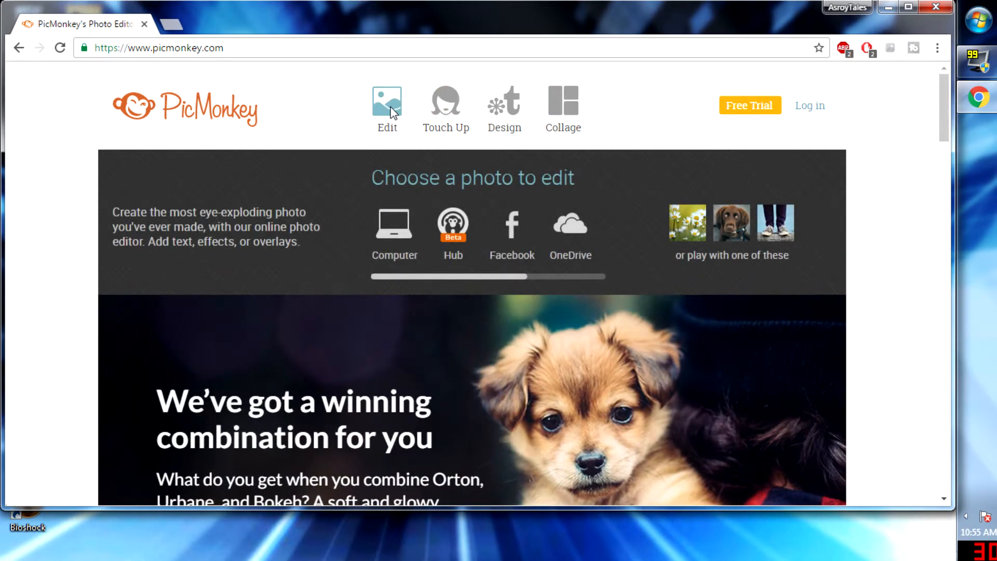
Open the image named "2" from the Downloads folder in the photo editor.
click(388, 114)
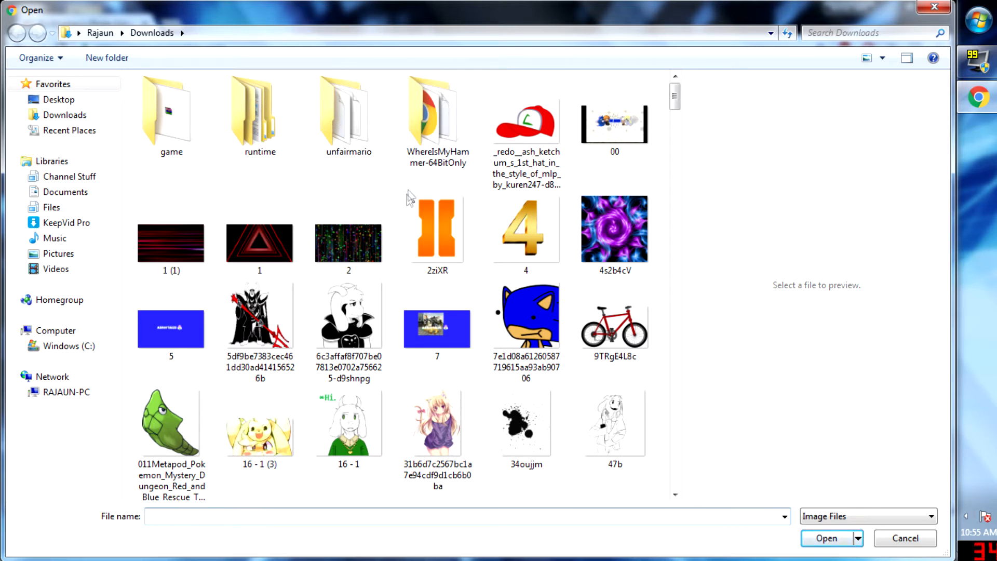
click(329, 262)
click(826, 538)
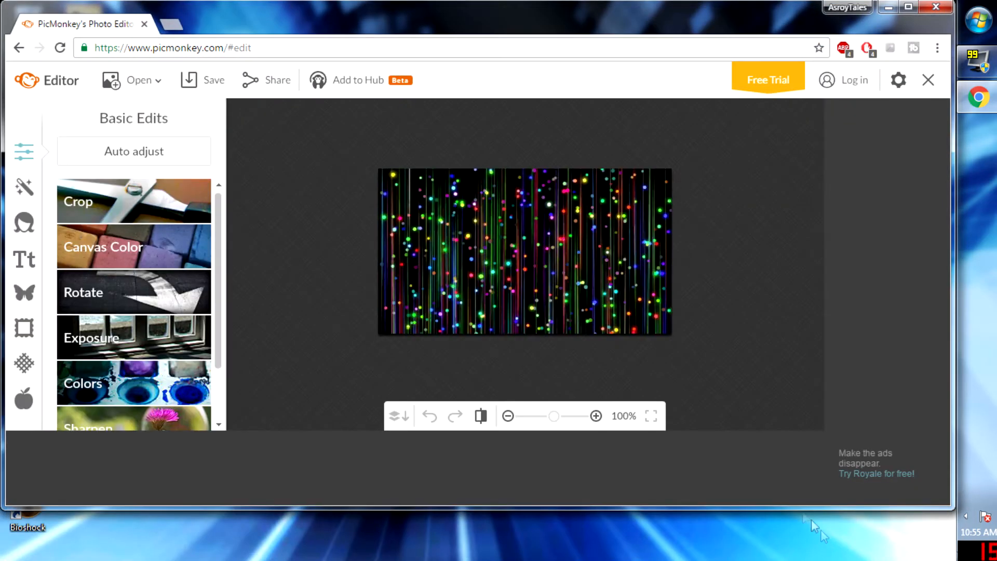
scroll(494, 229, up, 2)
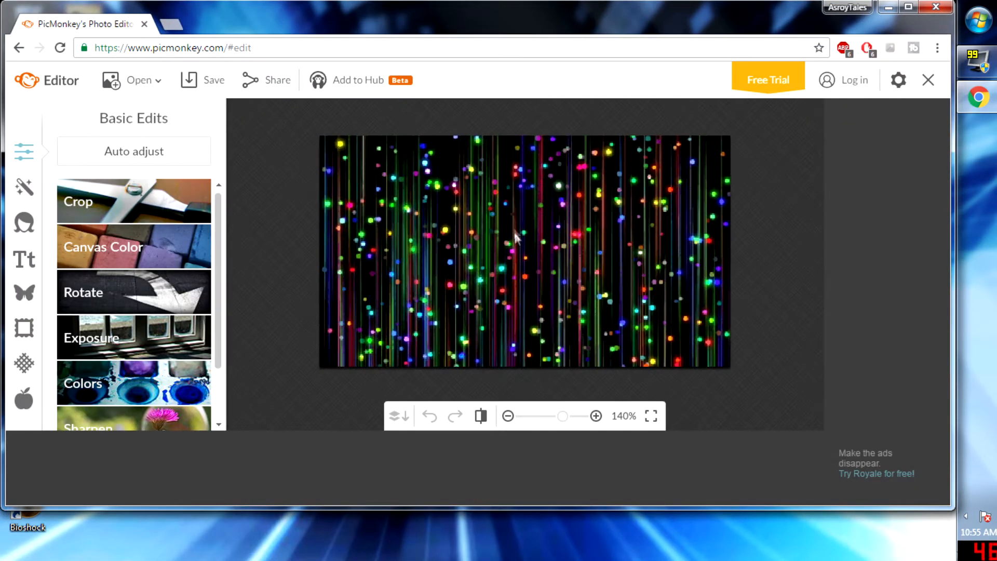
scroll(456, 238, down, 1)
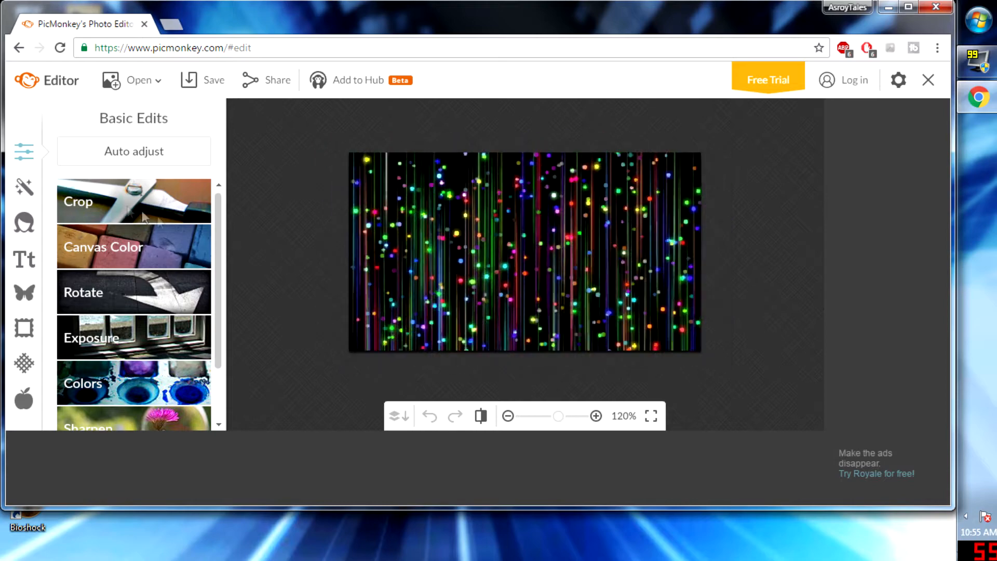
Start adding a custom overlay, cancel the file selection and return to the PicMonkey home page.
click(26, 291)
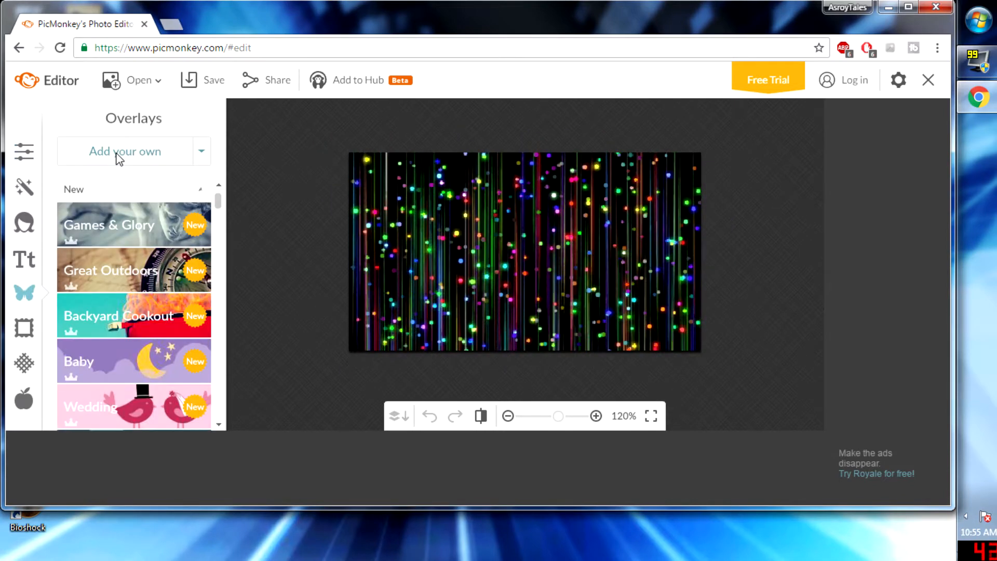
click(118, 151)
click(941, 6)
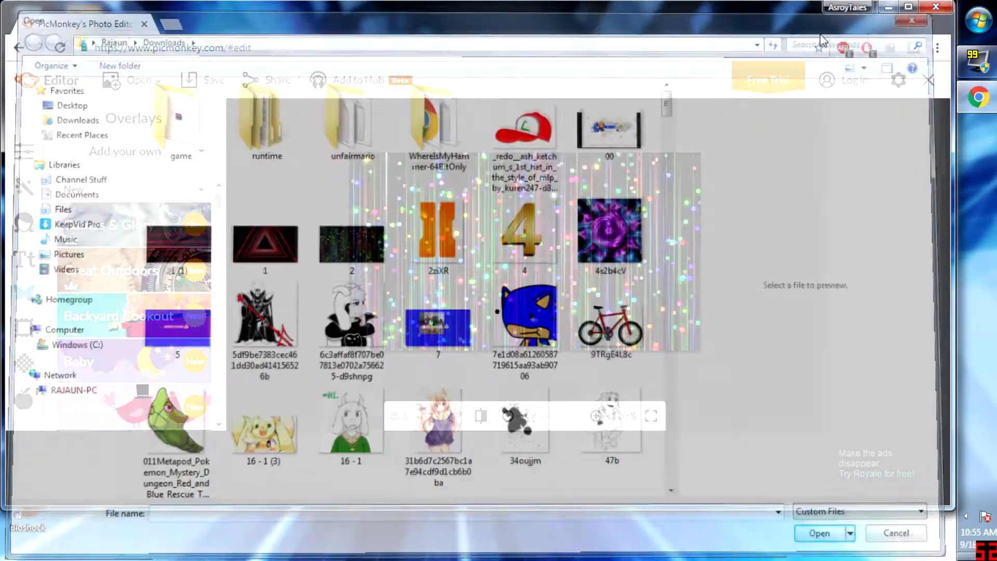
click(19, 47)
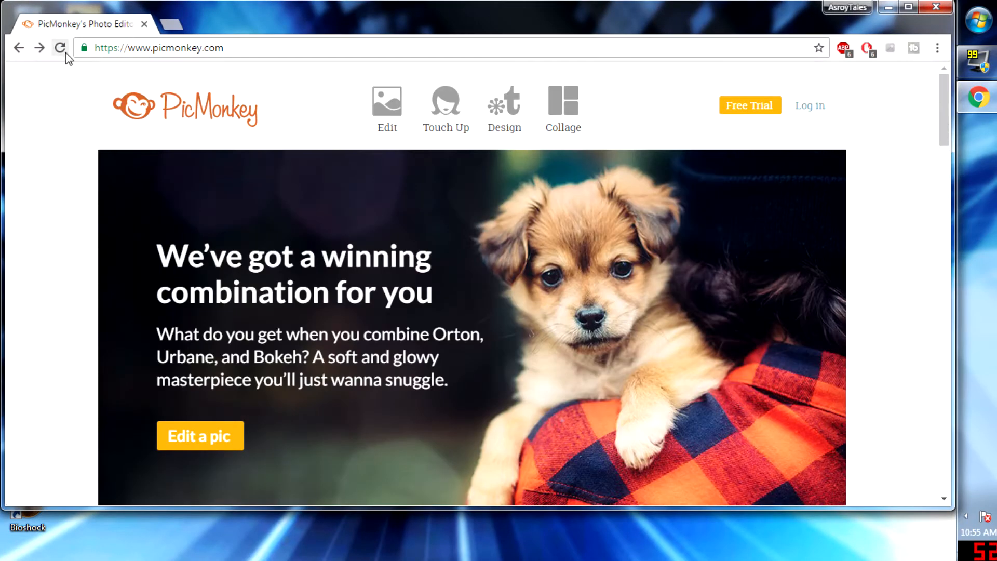
Open the pACK3YP image from the Downloads folder in the photo editor.
click(385, 104)
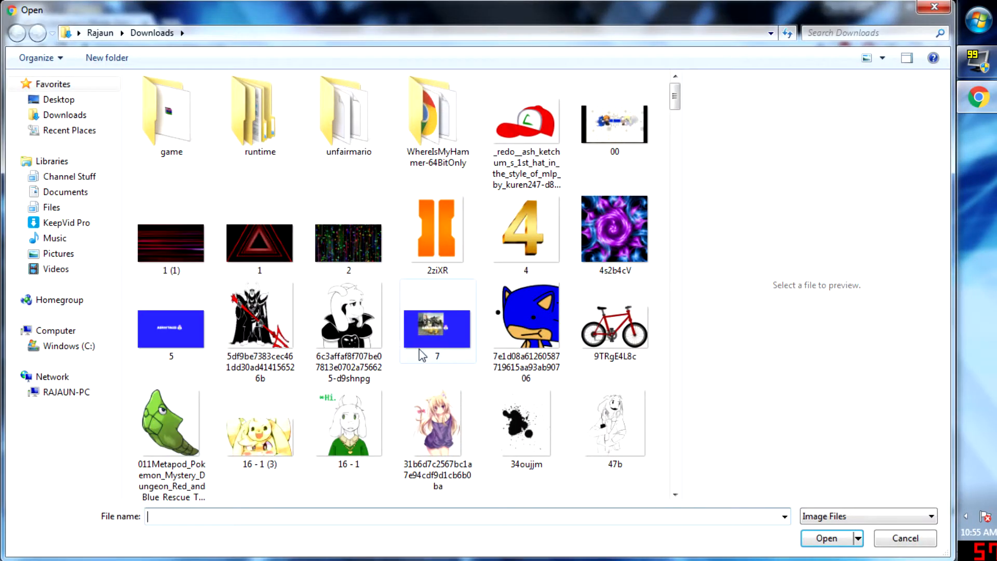
drag(674, 104, 676, 211)
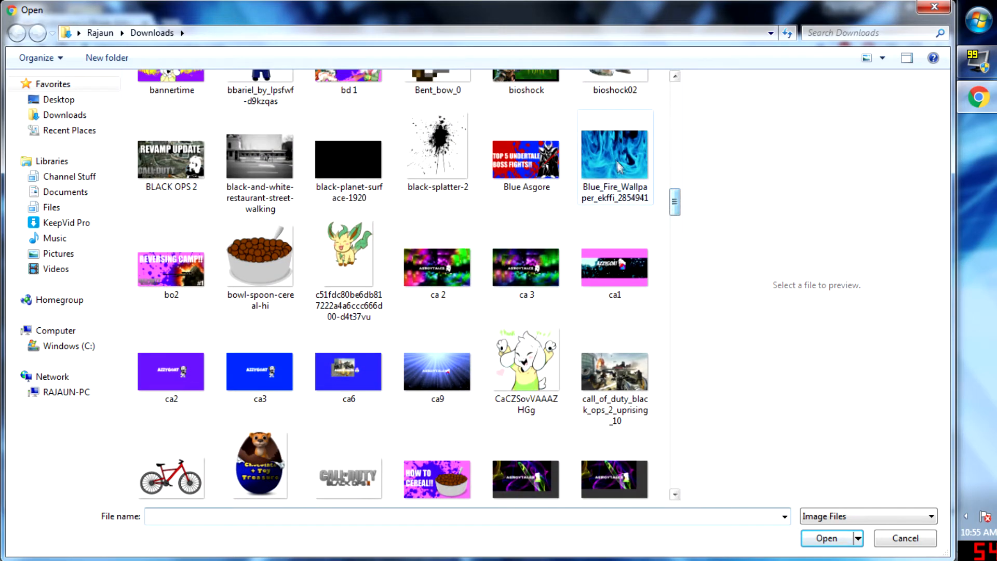
click(620, 167)
drag(674, 202, 677, 356)
click(171, 210)
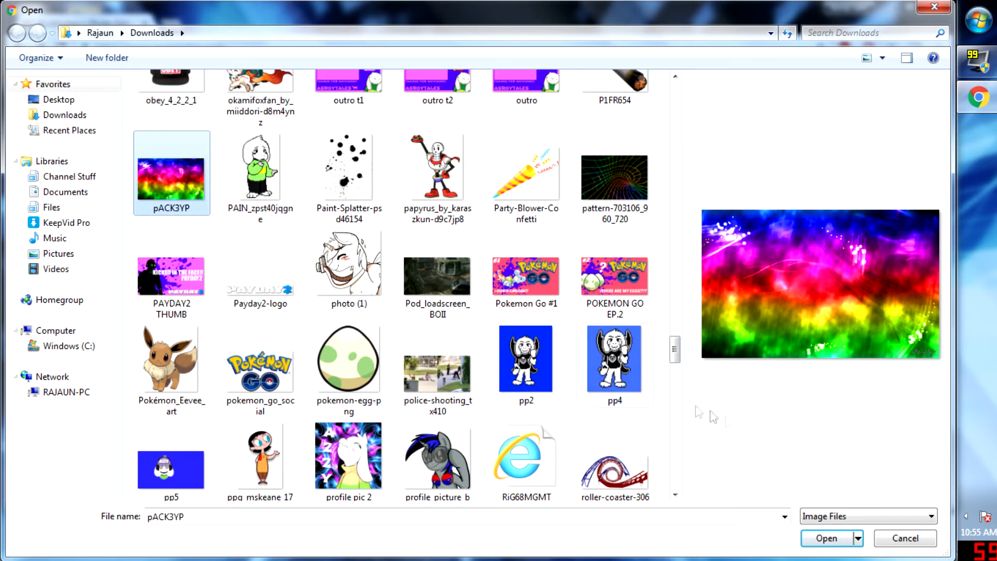
click(827, 538)
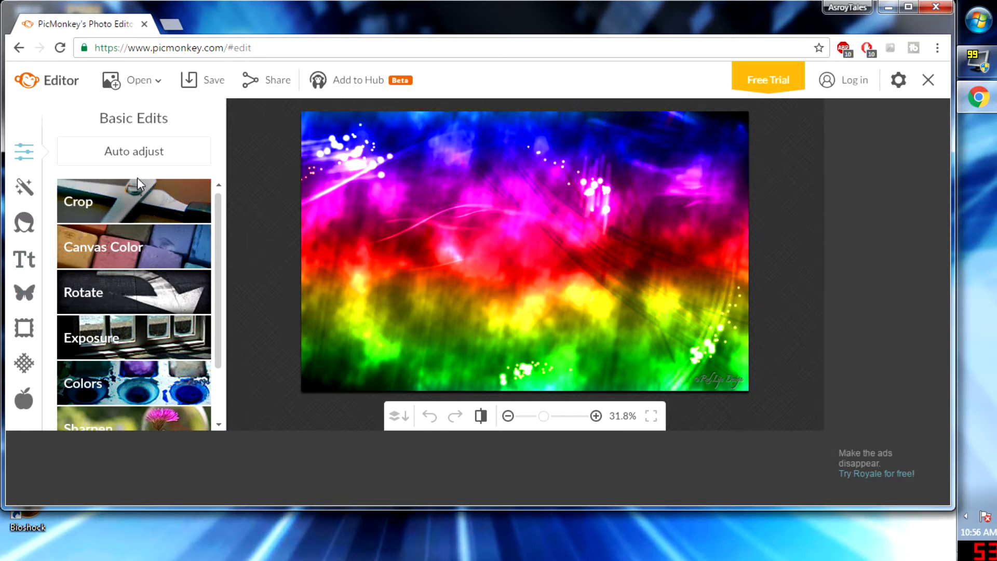
Try out canvas colors on the image, including magenta ff1ad2, and cancel the change.
click(149, 248)
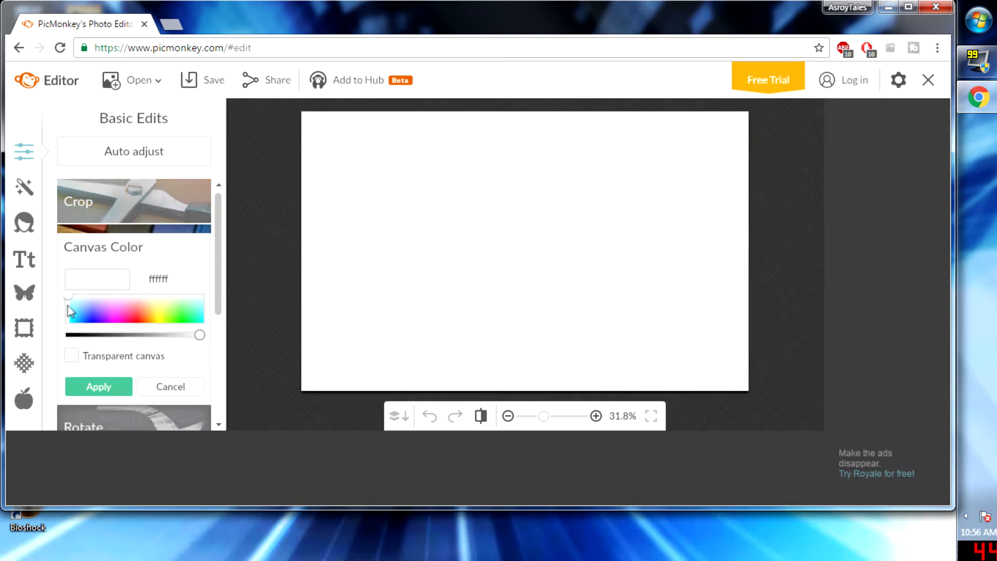
drag(72, 304, 182, 321)
click(186, 386)
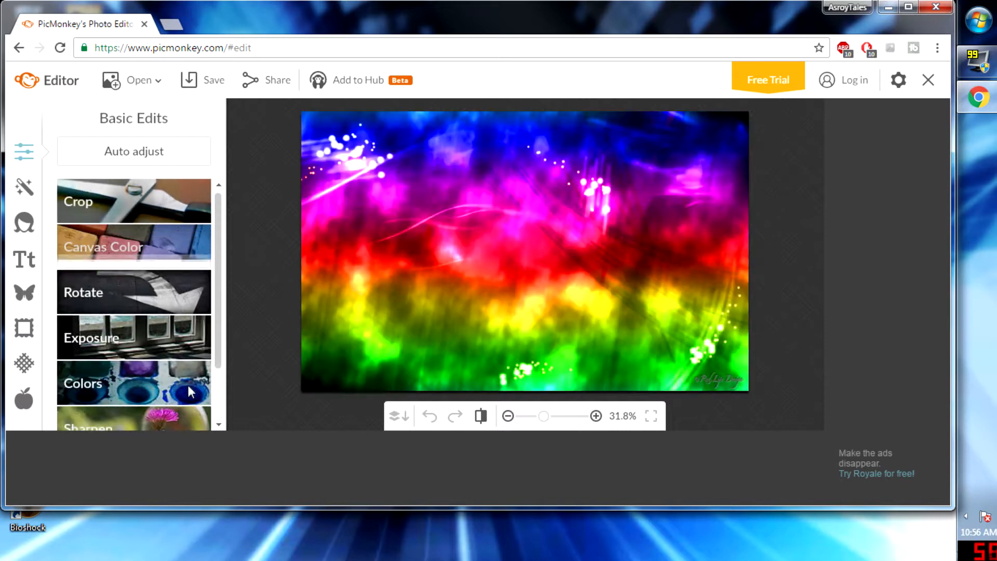
click(205, 258)
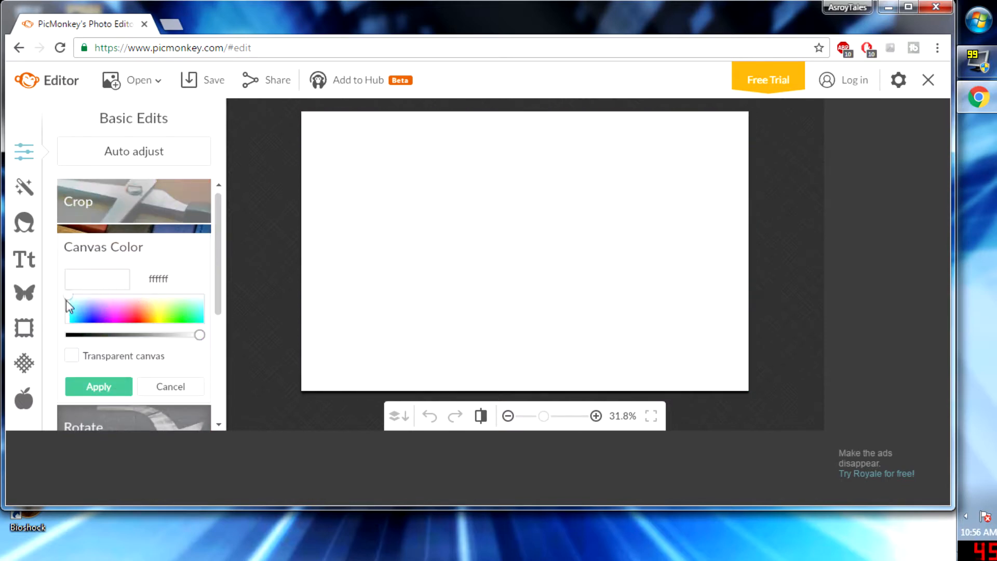
drag(74, 304, 119, 319)
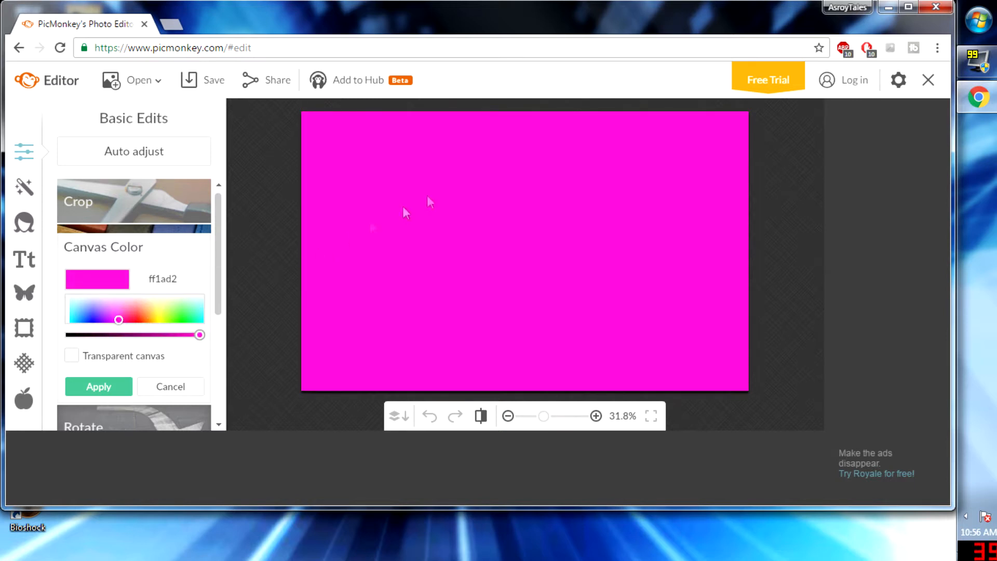
click(162, 387)
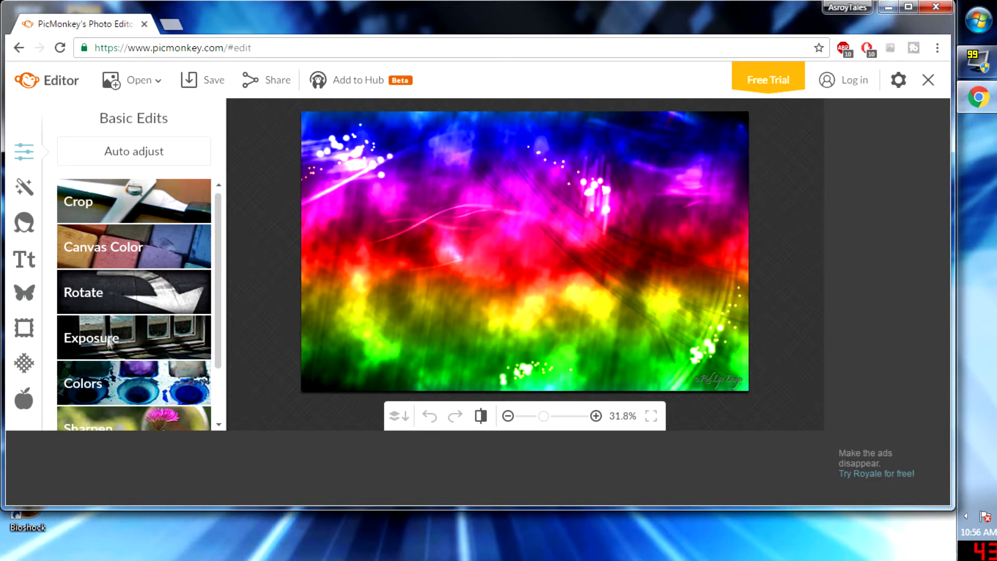
Look through the Exposure, Colors, Sharpen and Resize settings, cancelling each one without changing the image.
click(167, 327)
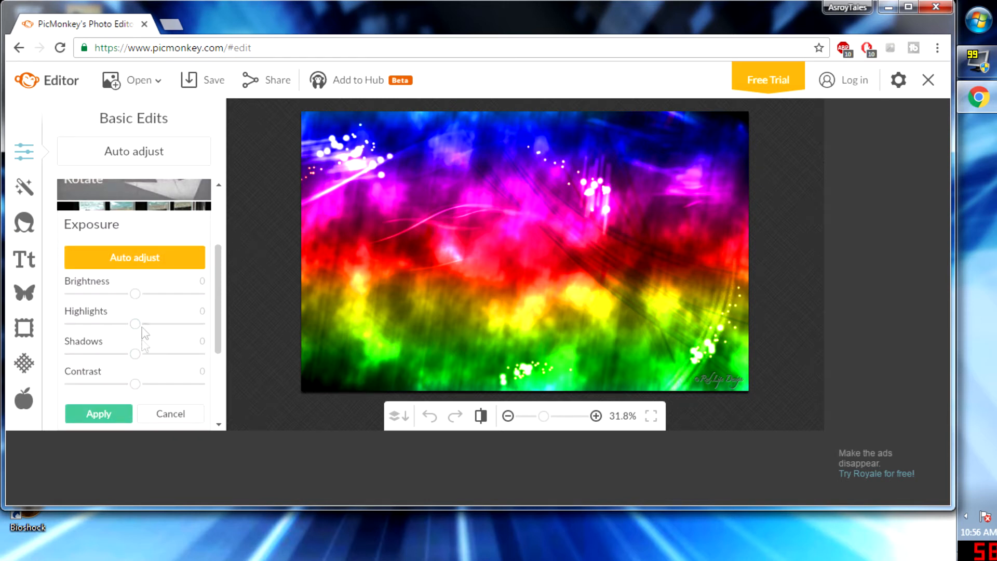
click(158, 411)
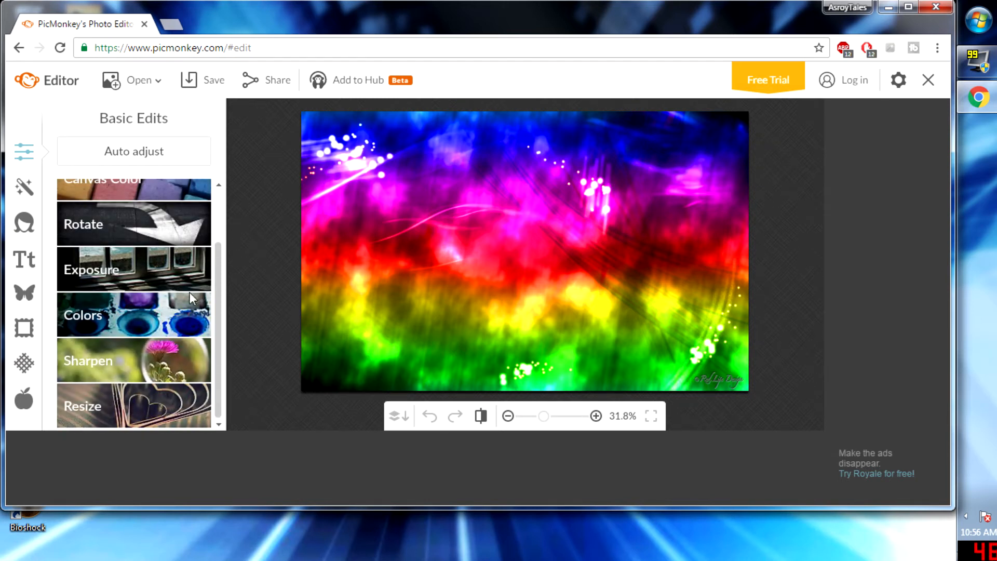
click(132, 321)
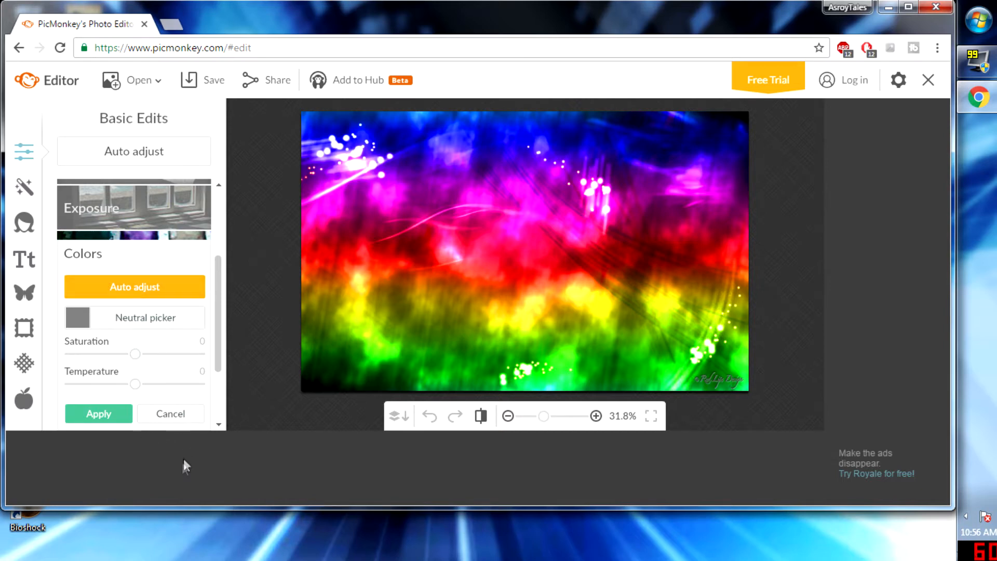
click(173, 419)
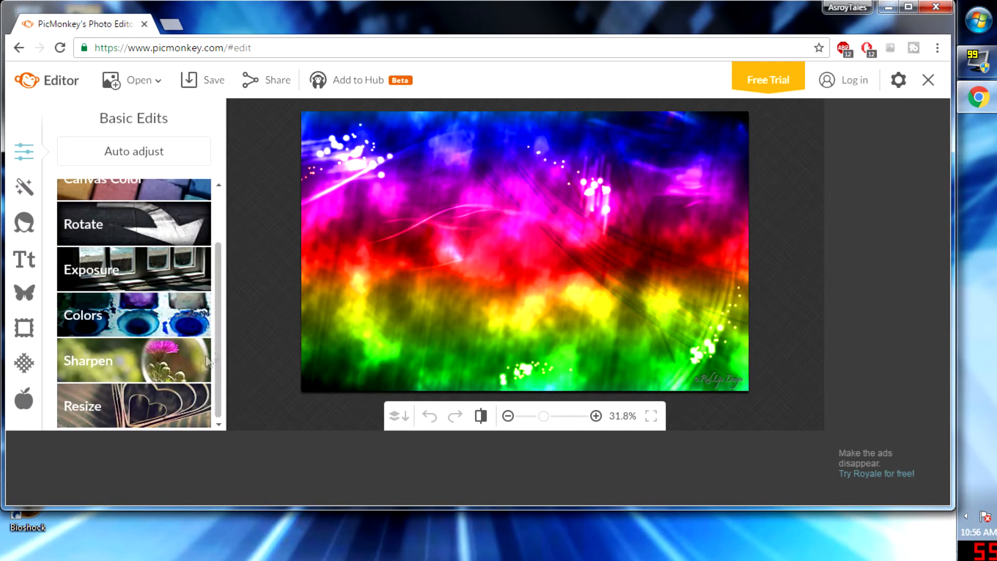
click(151, 366)
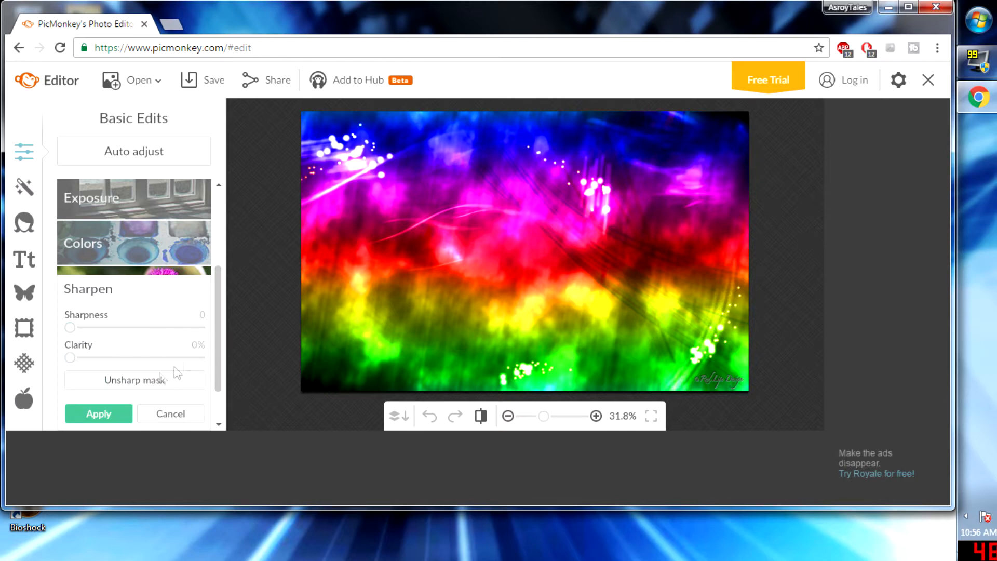
click(169, 414)
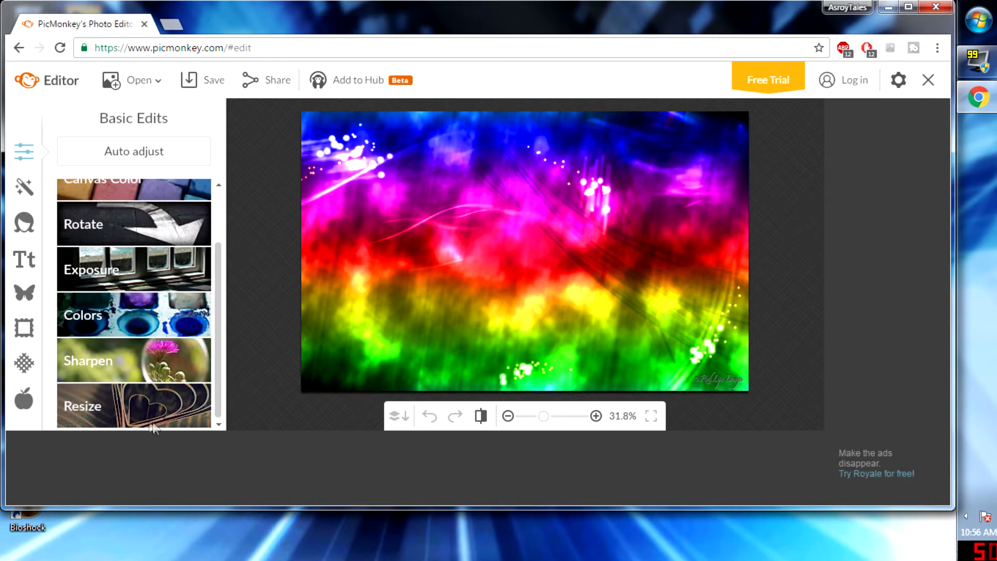
click(123, 419)
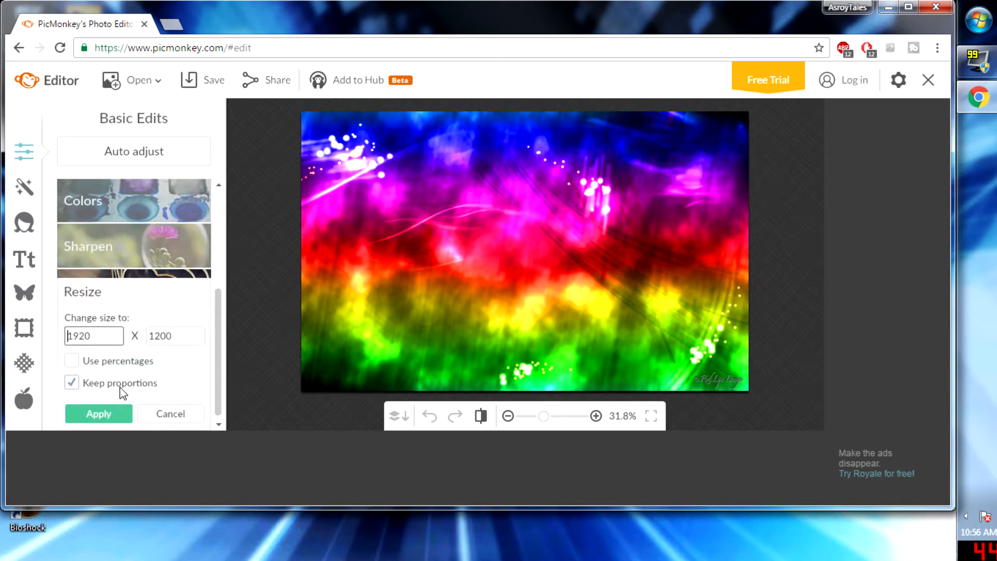
click(184, 414)
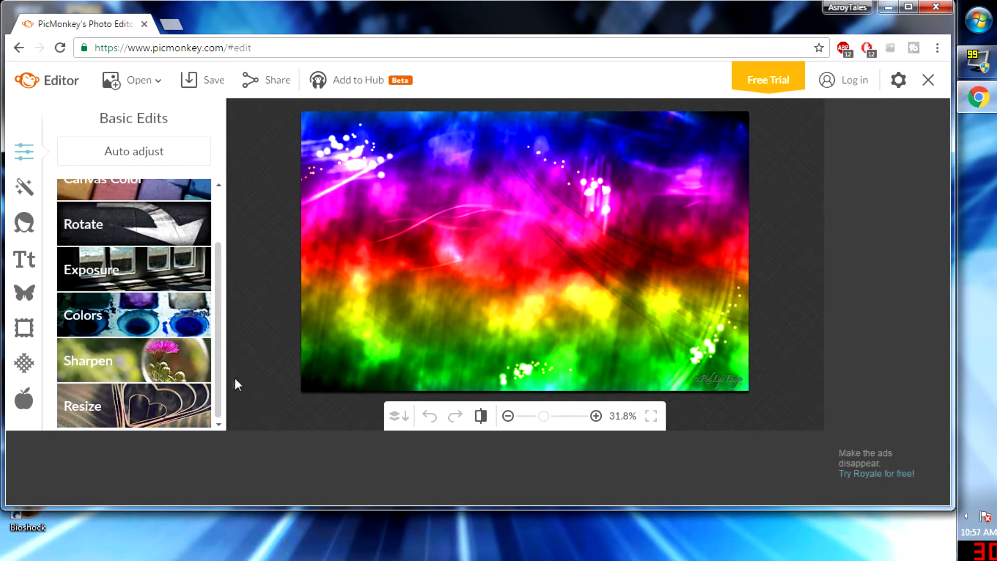
Auto adjust the whole image with the basic edits.
drag(217, 401, 219, 429)
drag(217, 403, 240, 322)
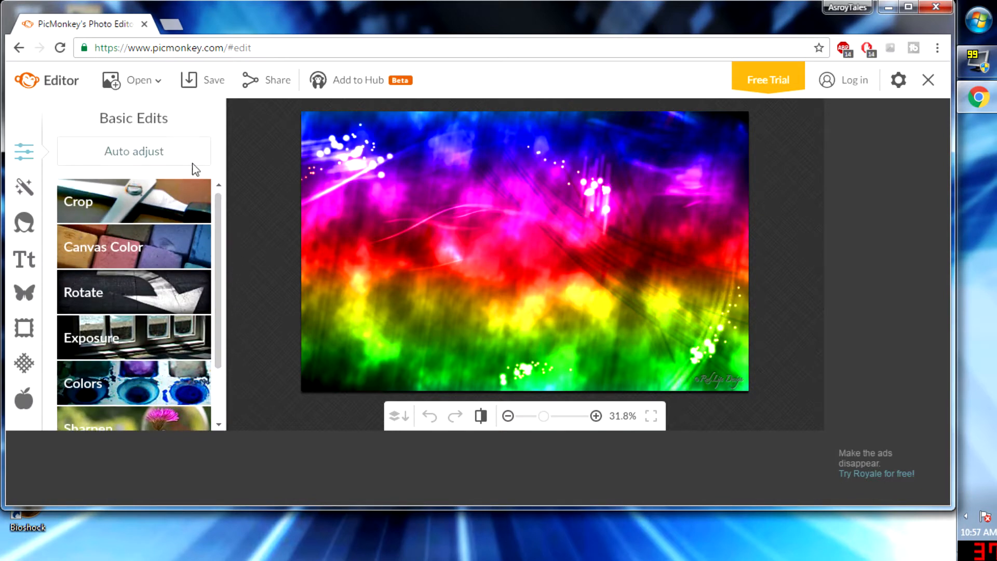
mouse_move(223, 200)
mouse_down()
mouse_move(214, 276)
mouse_move(224, 215)
mouse_up()
click(145, 154)
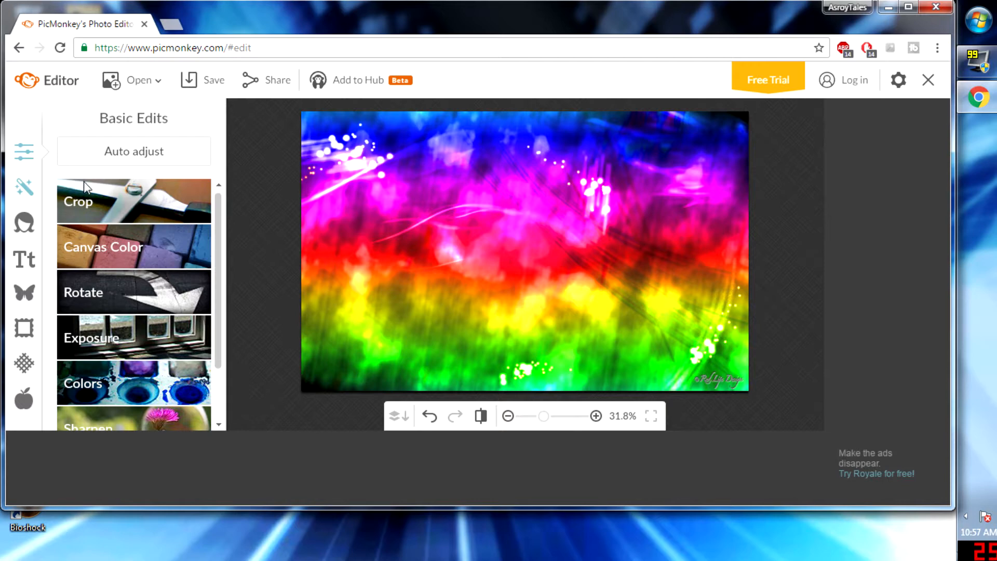
Try the Cinerama effect with the photo letterboxed, and cancel it.
click(41, 183)
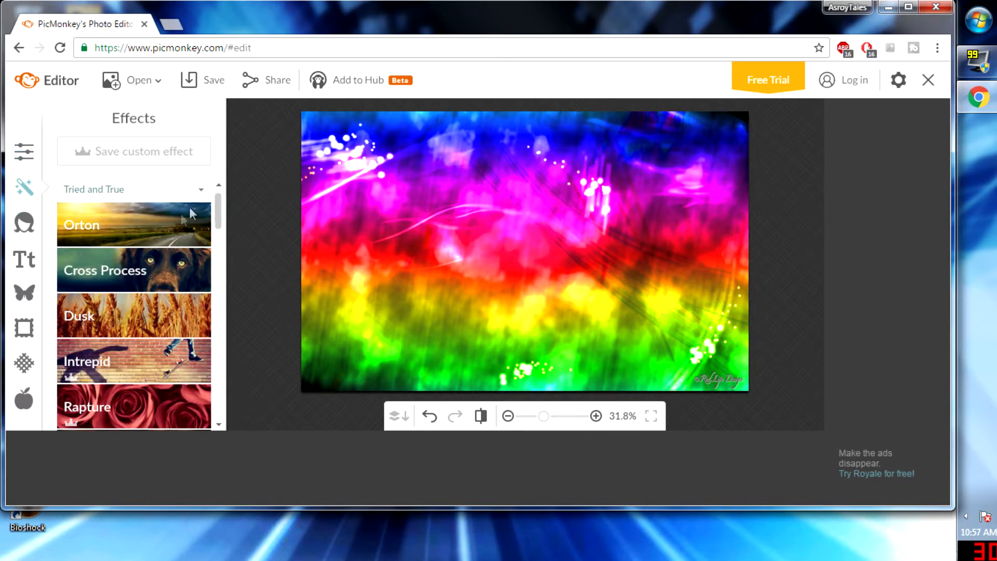
drag(220, 205, 218, 311)
scroll(216, 308, down, 1)
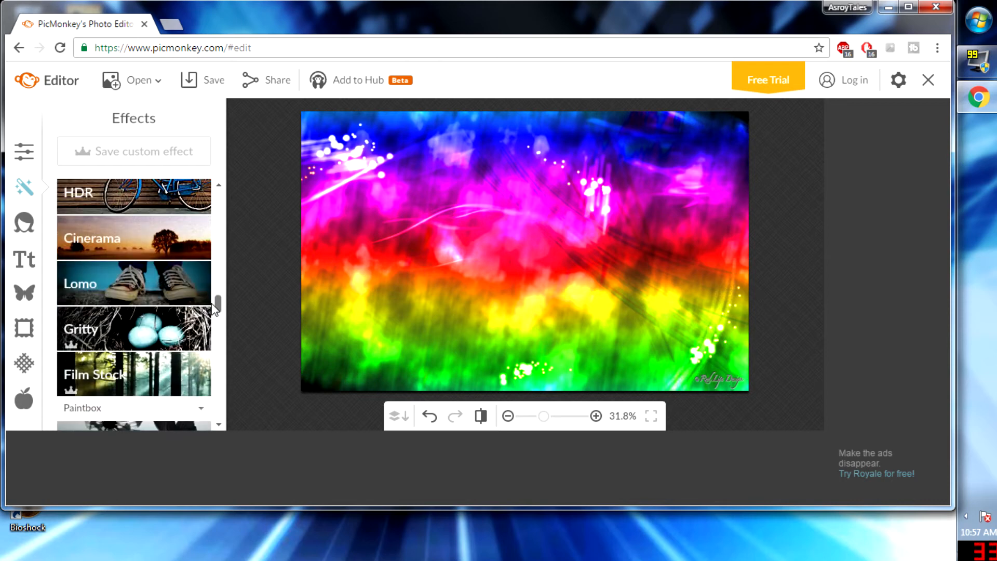
click(177, 246)
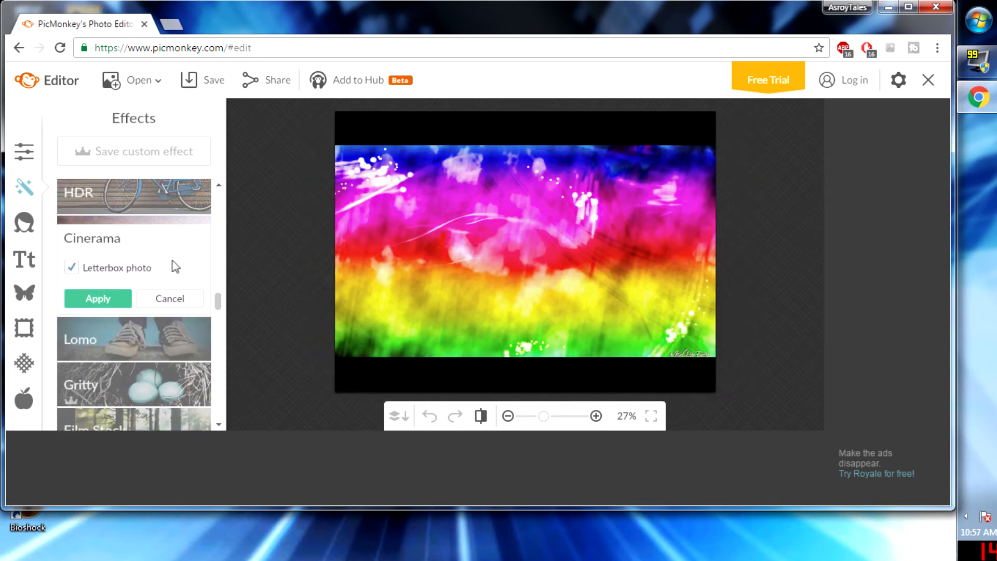
click(170, 306)
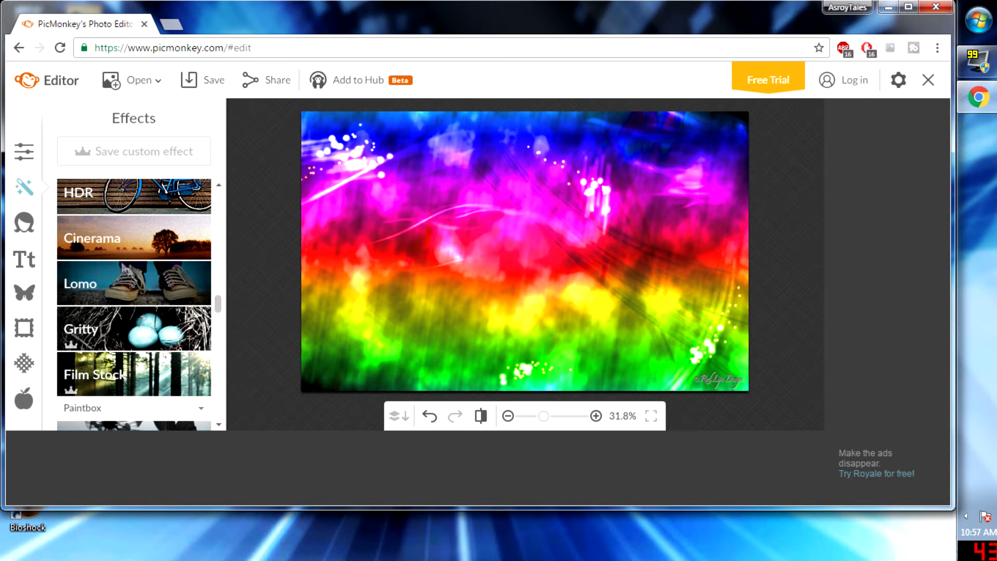
Browse the text fonts and choose the sans serif font Poetsen One.
click(13, 227)
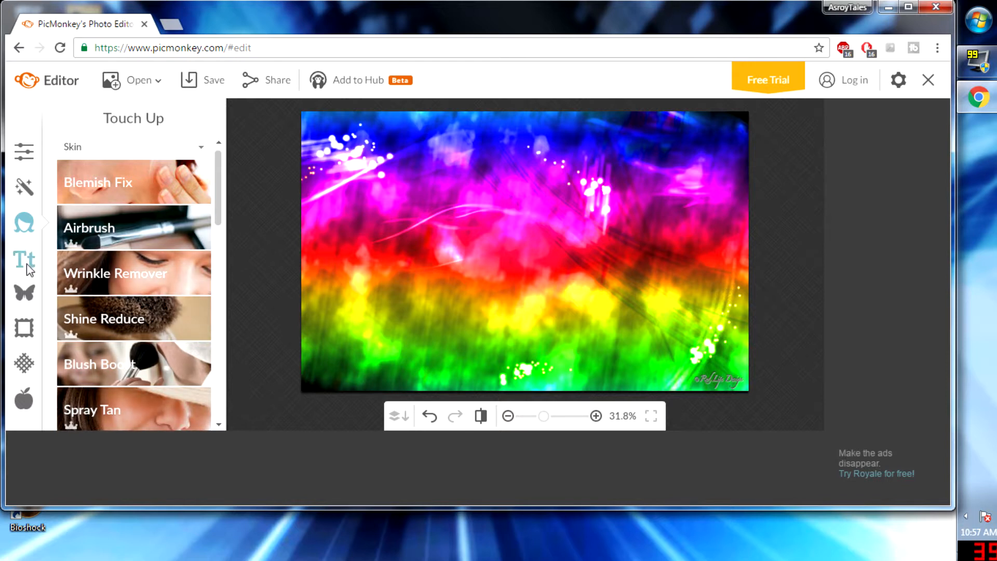
click(44, 257)
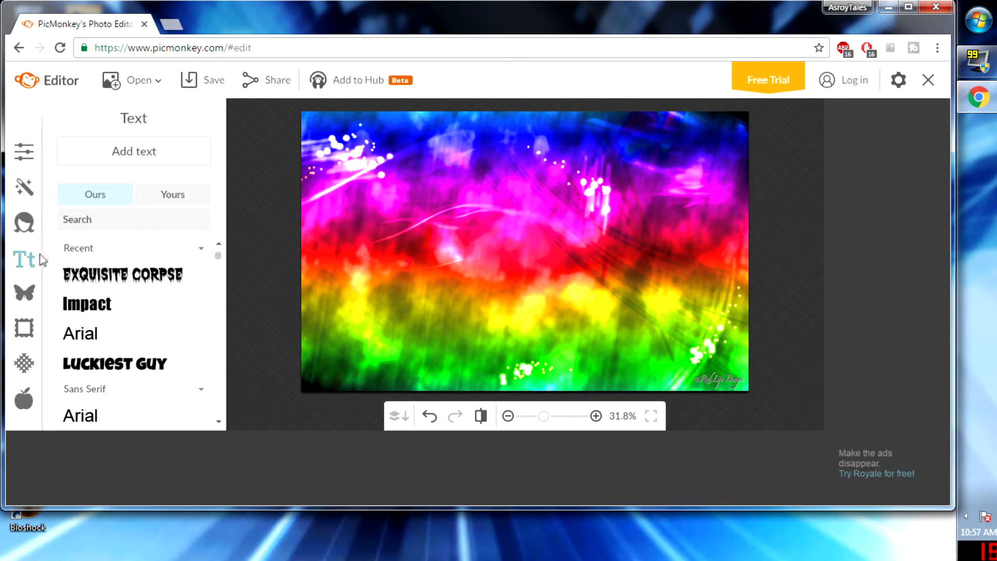
scroll(138, 355, down, 5)
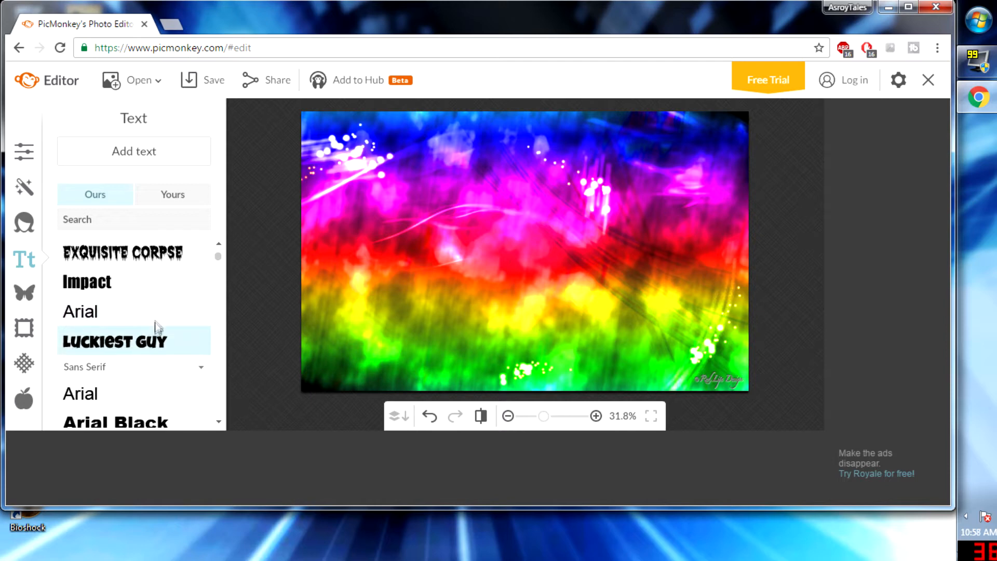
scroll(145, 351, down, 2)
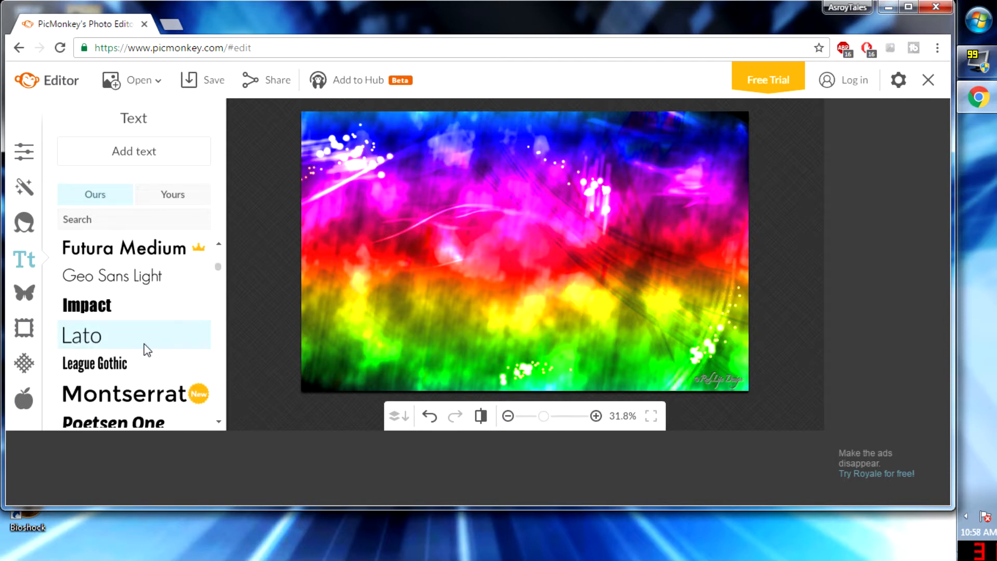
scroll(145, 351, down, 1)
click(130, 379)
scroll(130, 379, up, 1)
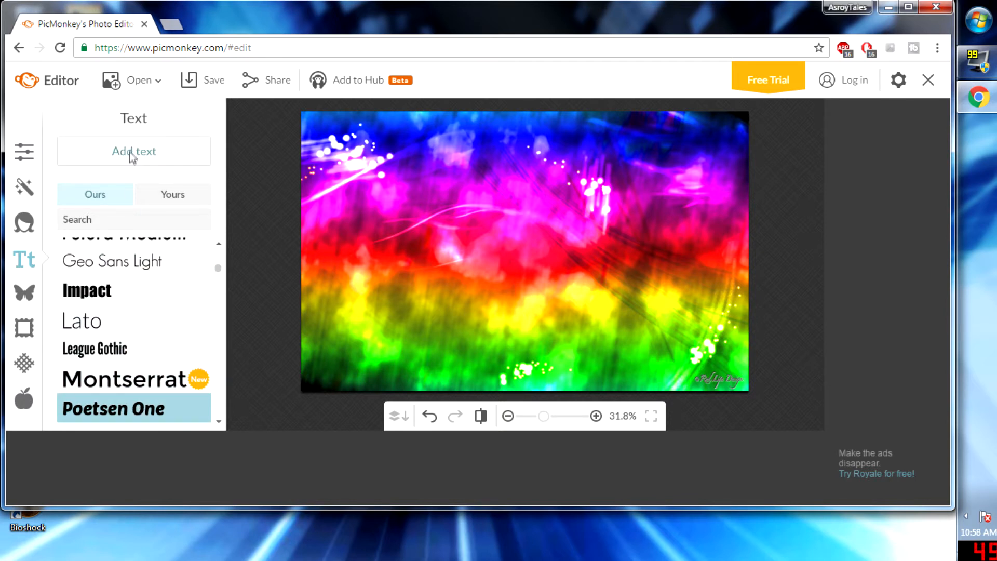
Add a text box near the center of the image reading "GOATS!".
click(522, 247)
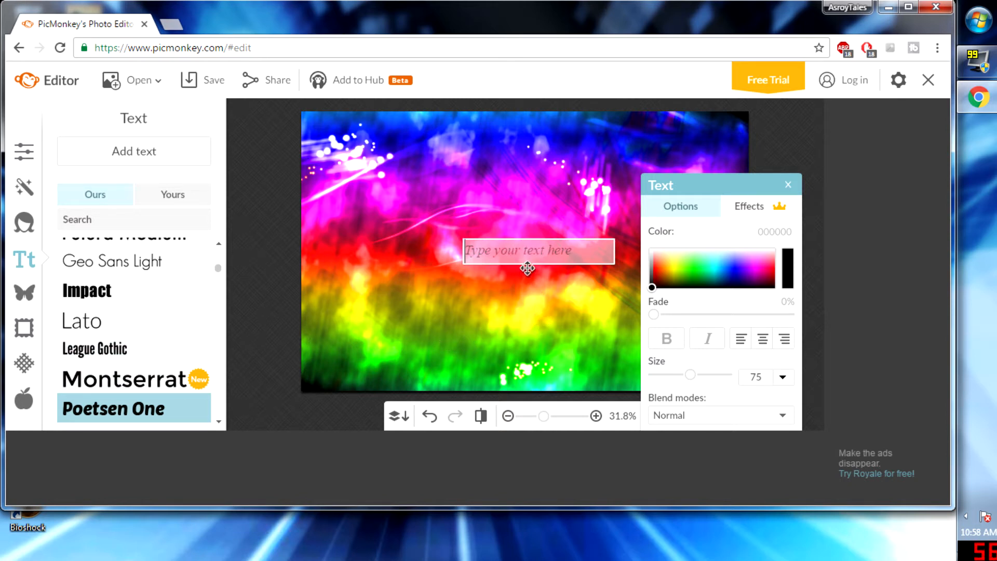
text(KJBGDHIO)
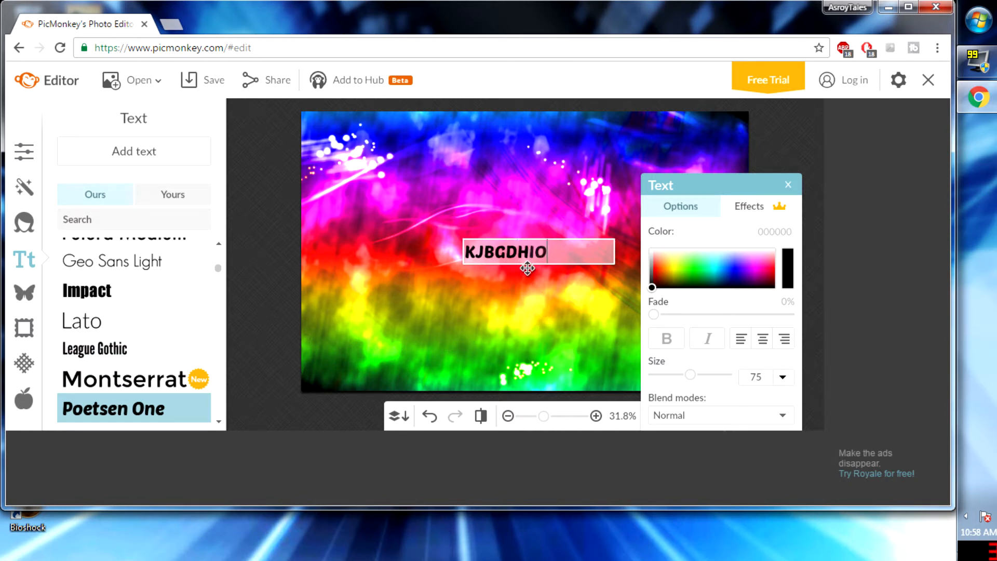
key(BackSpace)
key(BackSpace)
key(BackSpace)
key(BackSpace)
key(BackSpace)
key(BackSpace)
key(BackSpace)
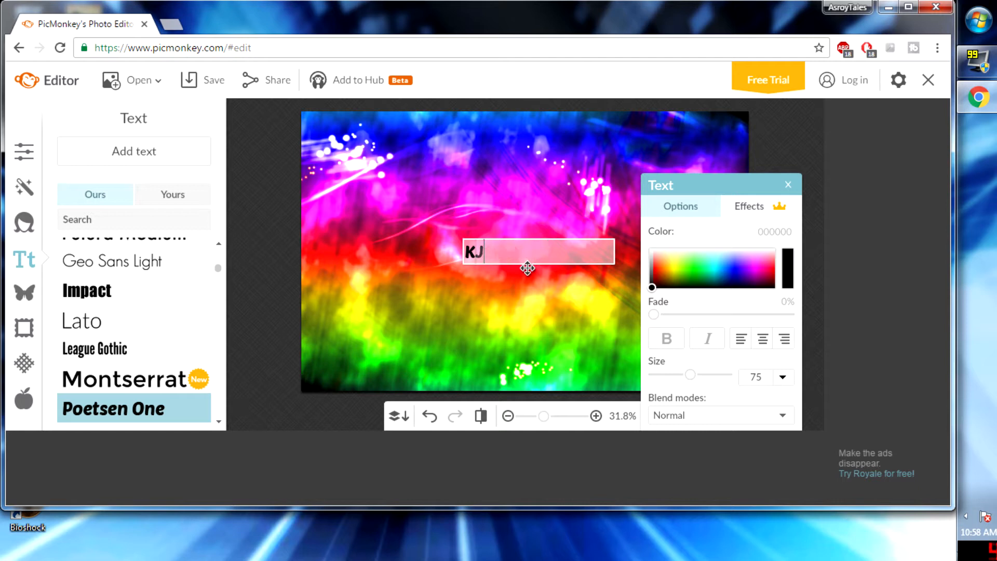
text(GOATS!)
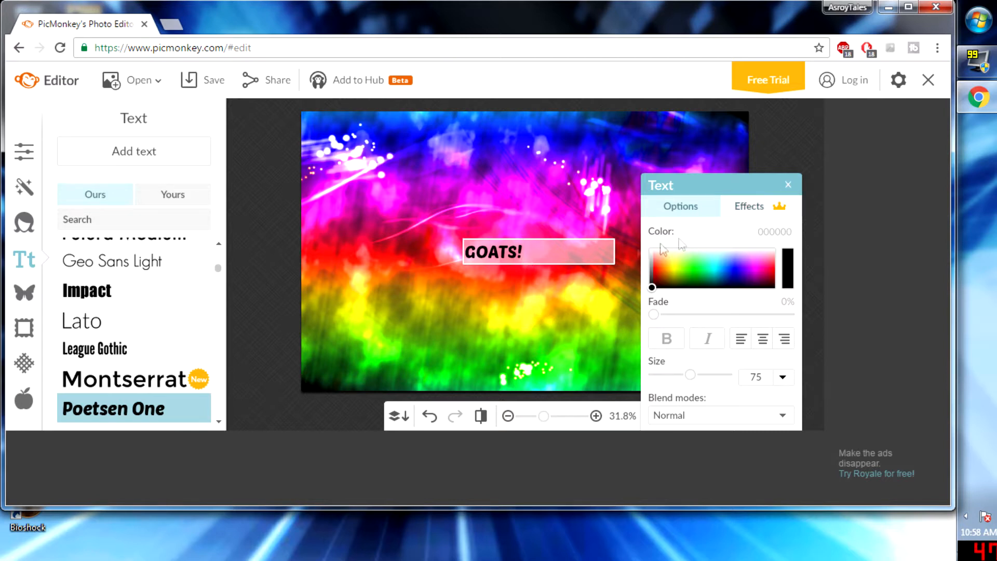
Select the GOATS! text and change its color to near-white fcfeff.
click(518, 268)
double_click(522, 250)
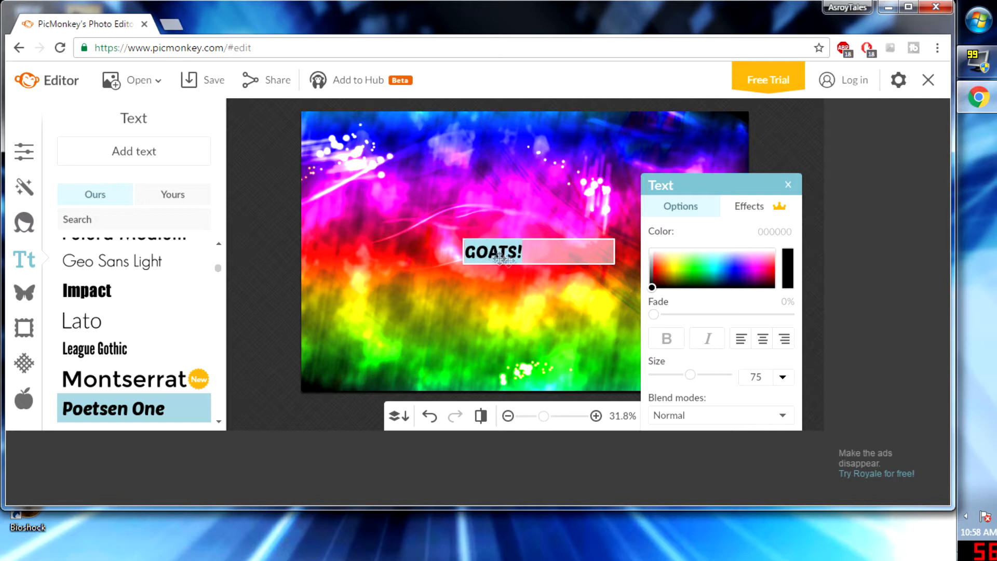
drag(655, 287, 715, 245)
click(614, 264)
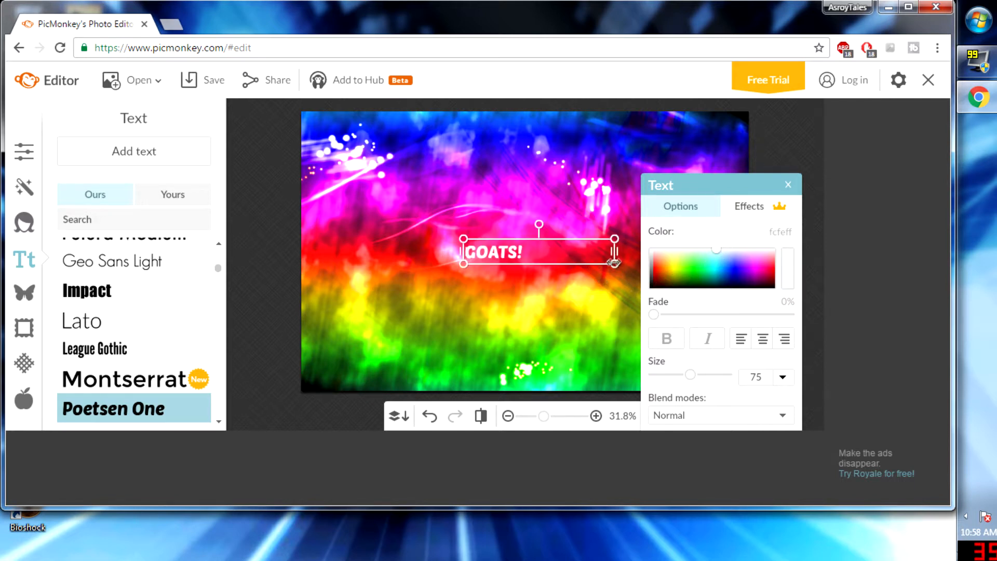
Reshape and enlarge the GOATS! text box so the word runs on one line across the upper half of the image.
drag(616, 252, 482, 262)
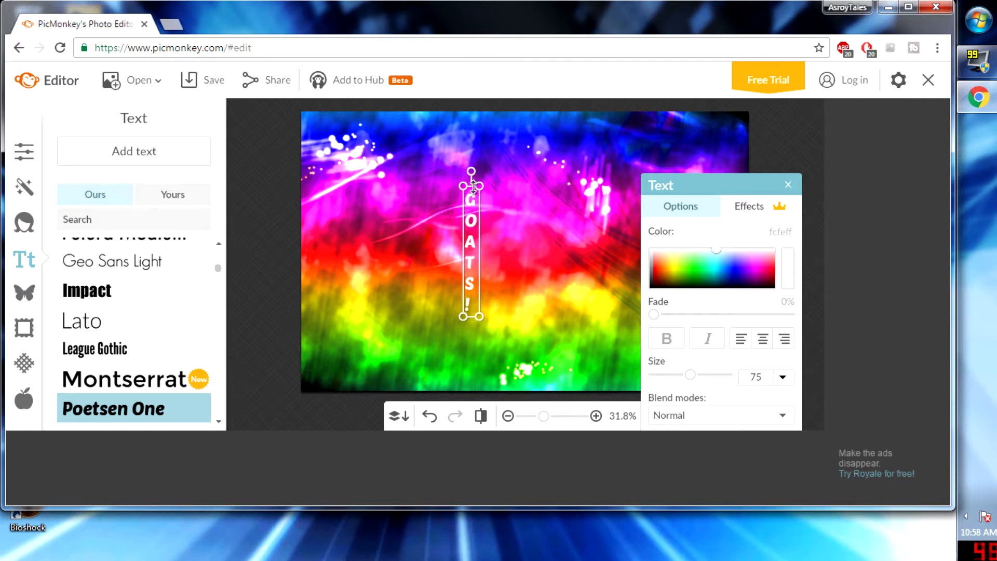
drag(478, 185, 485, 114)
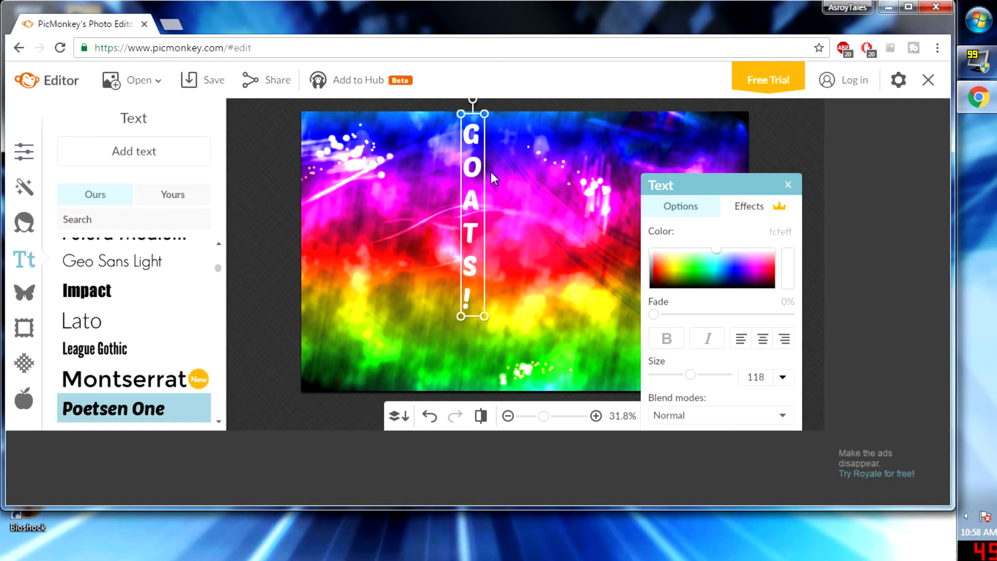
drag(474, 182, 352, 112)
drag(352, 184, 601, 163)
double_click(521, 233)
drag(552, 226, 592, 222)
click(575, 220)
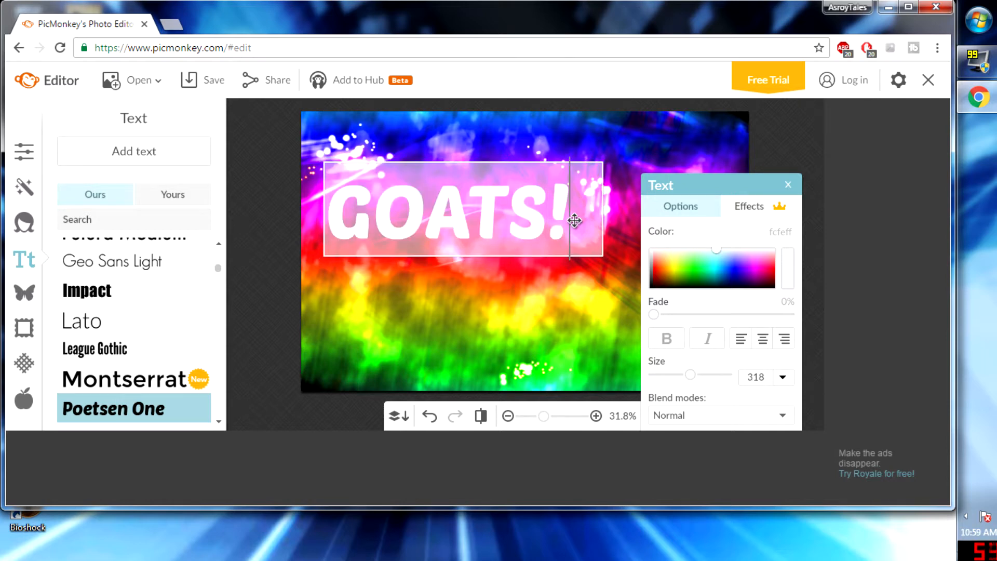
click(603, 190)
drag(602, 161, 654, 135)
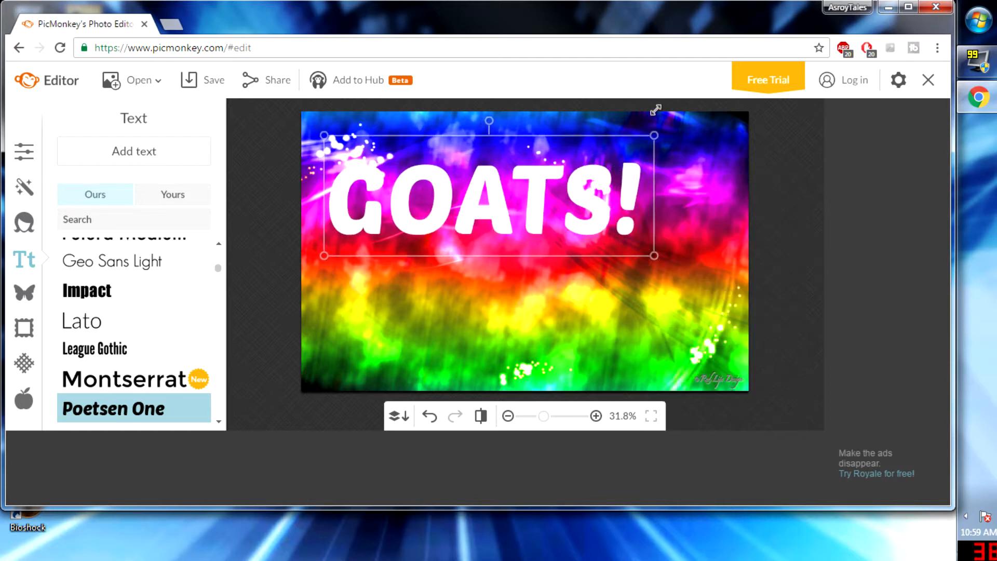
Reduce the GOATS! text to size 305, place it in the image's upper-left corner and deselect it.
drag(554, 182, 526, 155)
drag(625, 227, 548, 188)
drag(477, 165, 477, 160)
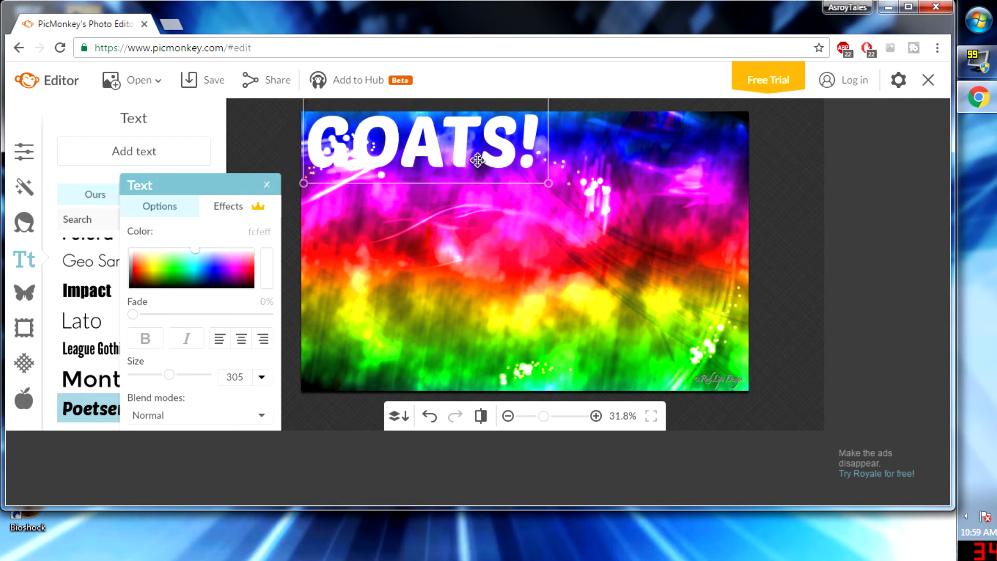
click(357, 240)
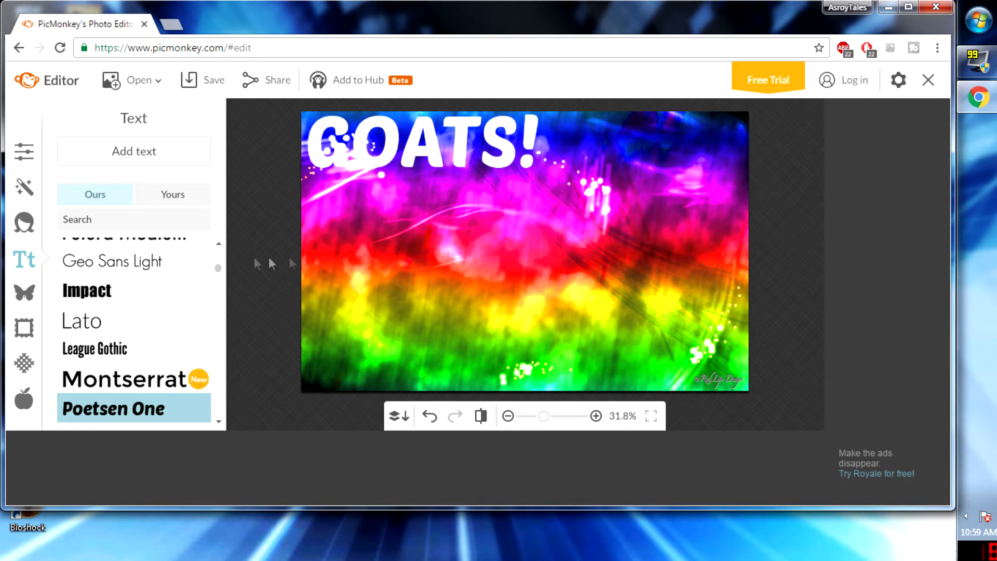
Add the lamp picture 1077.1L from the Downloads folder as a custom overlay on the image.
click(24, 291)
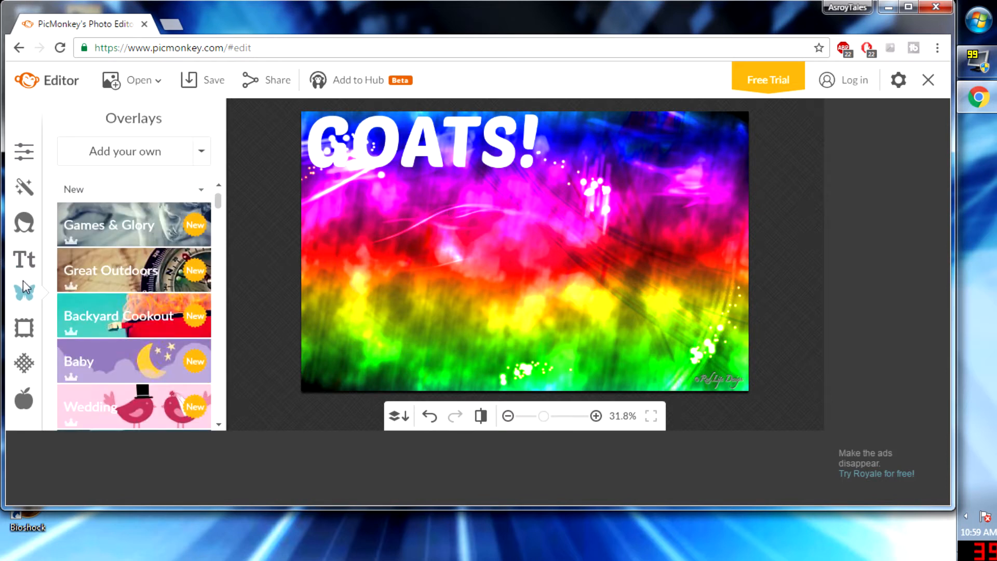
click(108, 154)
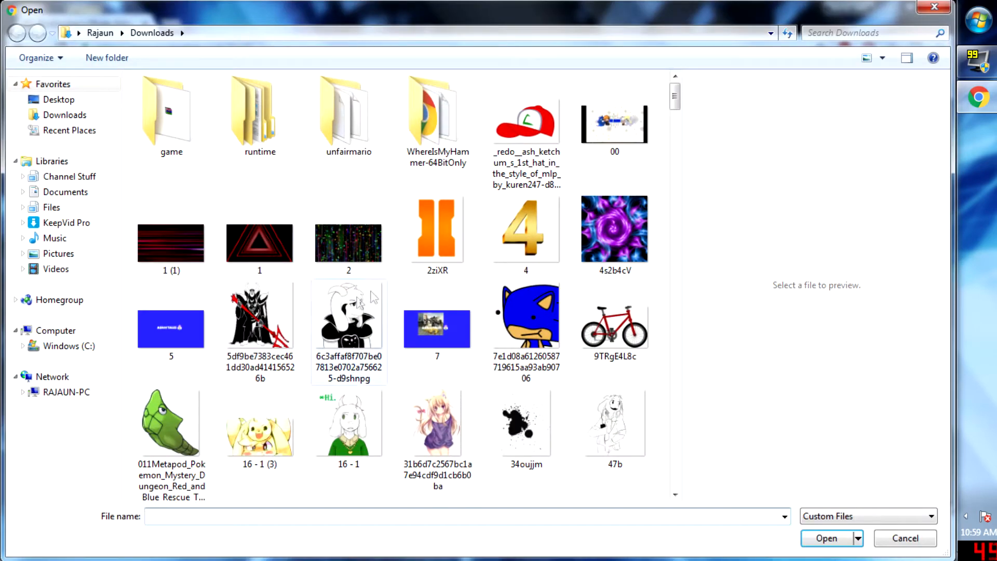
drag(673, 97, 666, 136)
click(259, 263)
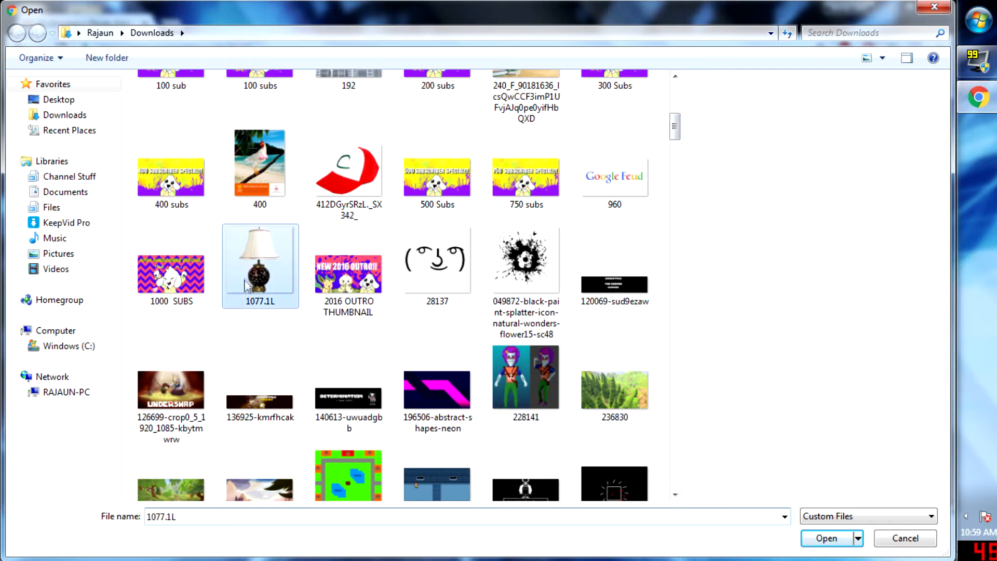
click(831, 541)
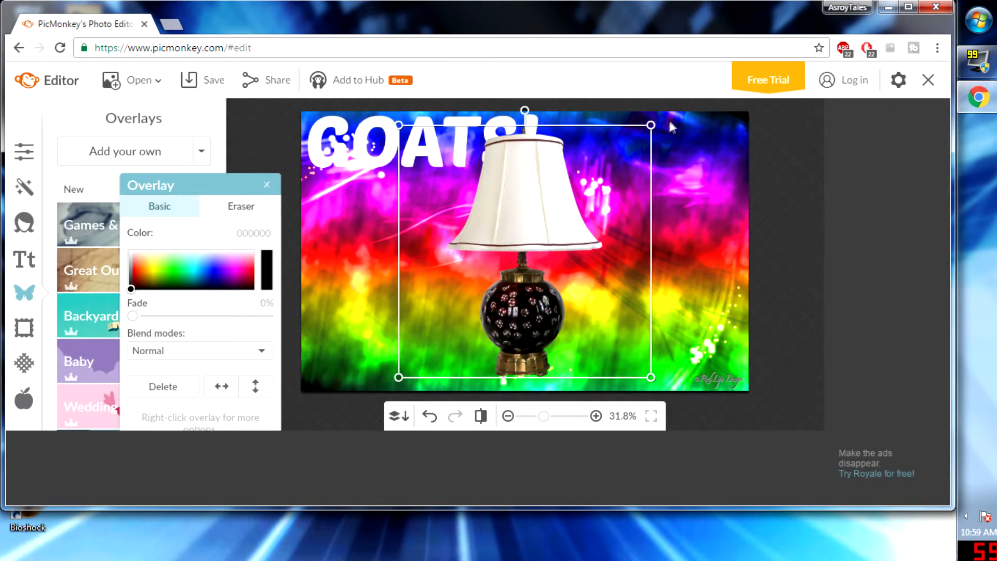
Shrink the lamp overlay, tilt it slightly clockwise, place it in the image's upper-right corner and deselect it.
drag(652, 125, 568, 208)
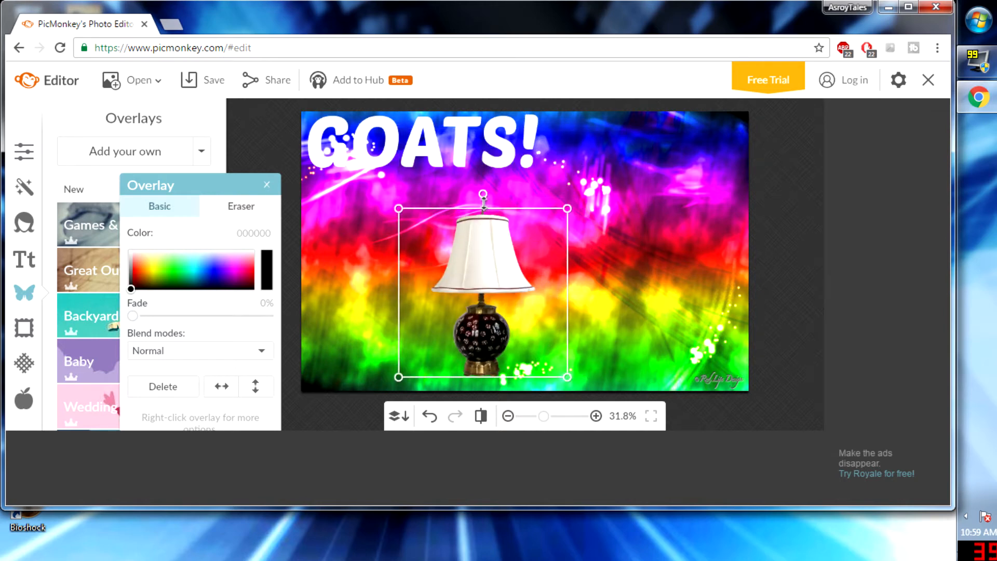
drag(481, 193, 522, 201)
drag(500, 281, 673, 177)
click(569, 300)
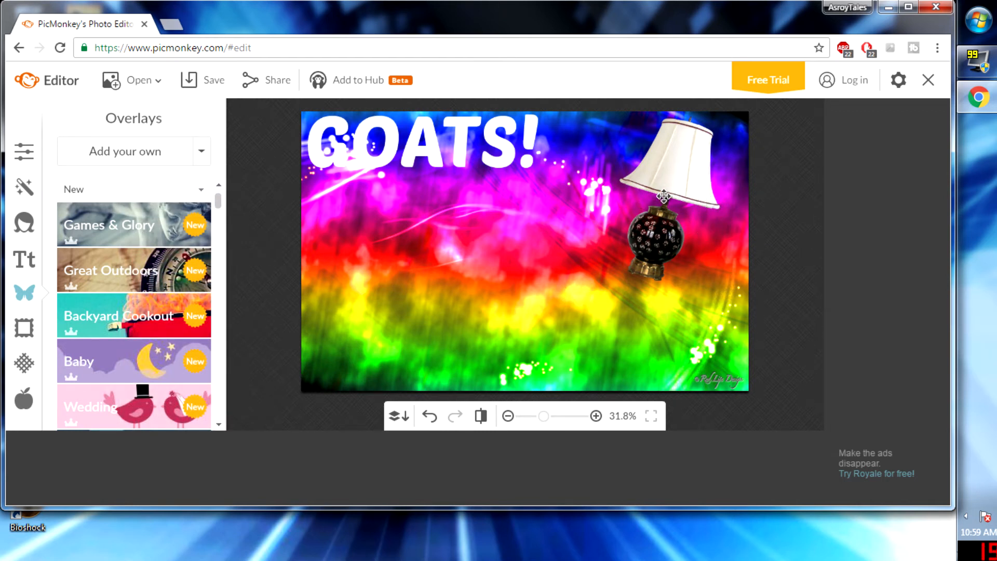
Add the plain rectangle from the General category's Geometric overlays and place it over the image's lower-left middle area.
click(152, 153)
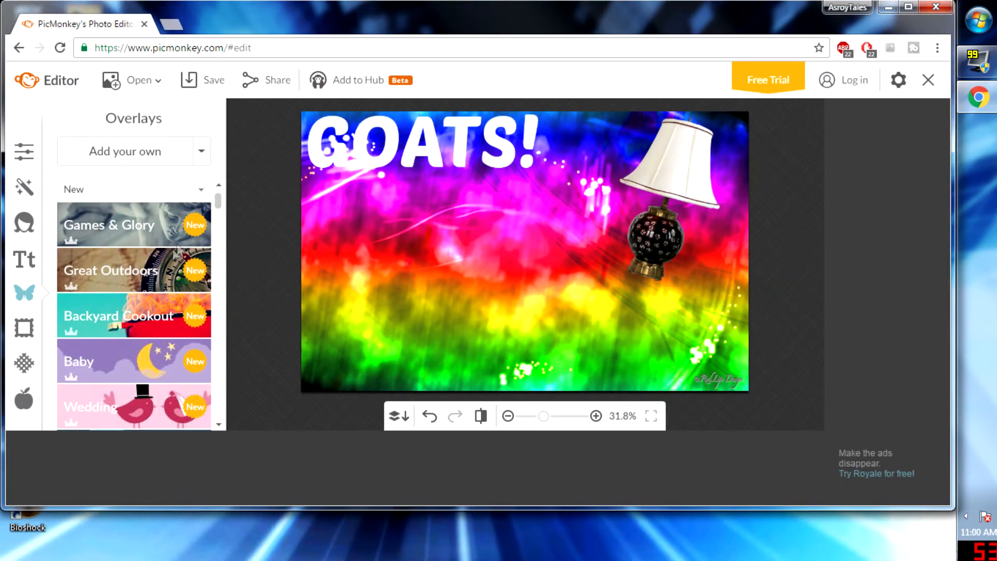
click(200, 189)
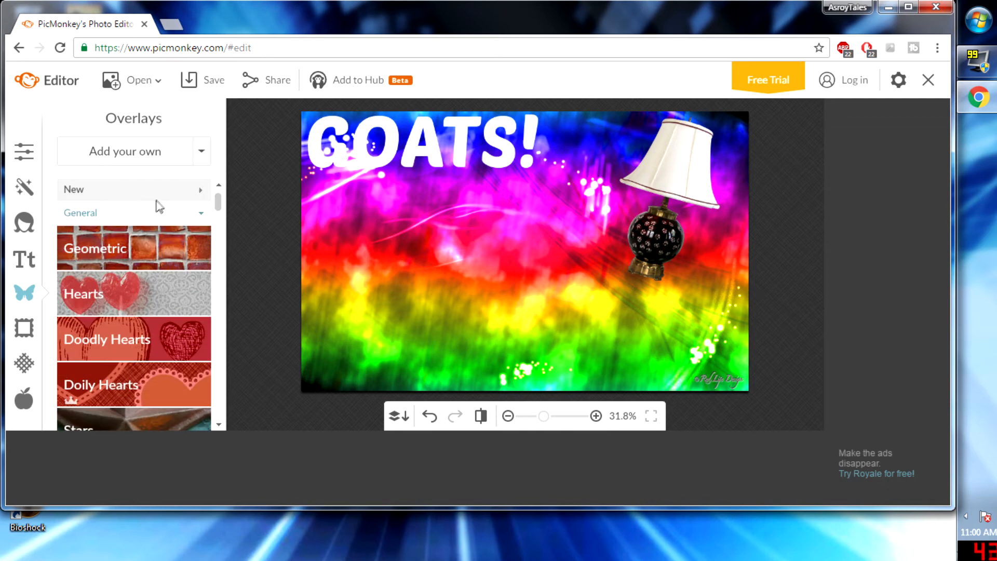
click(124, 254)
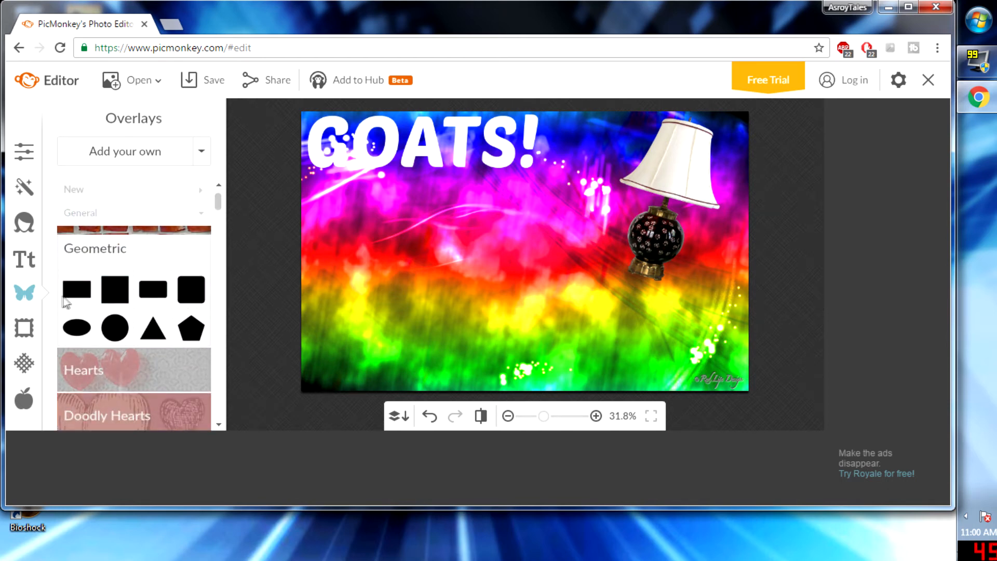
click(76, 288)
drag(493, 272, 334, 339)
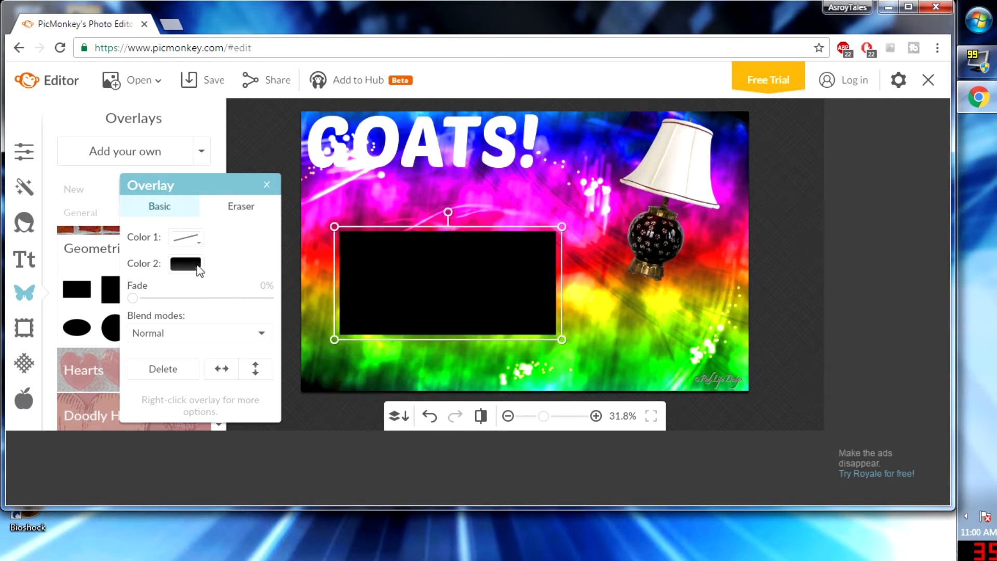
Color the rectangle orange and enlarge it until it covers almost the whole image.
click(196, 268)
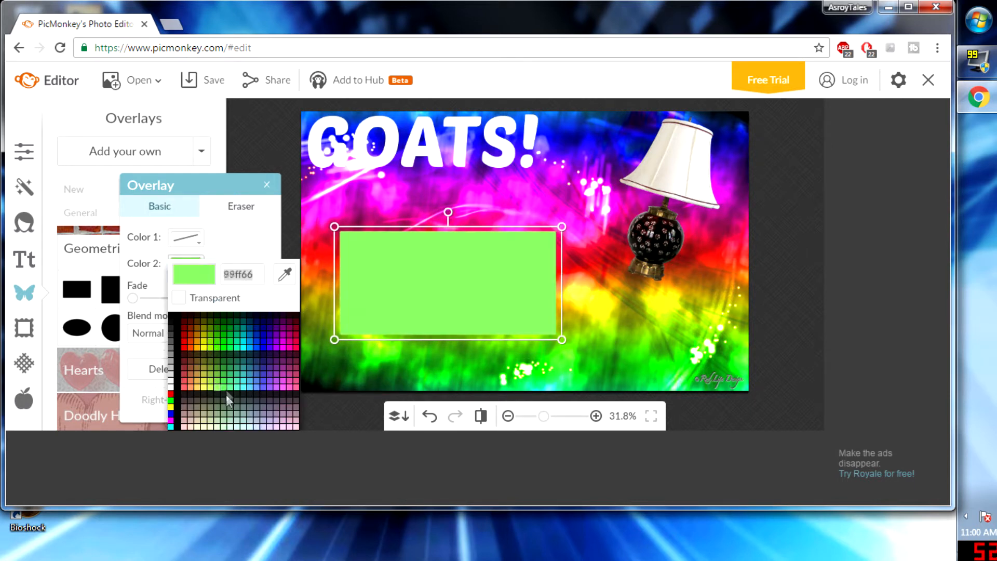
click(197, 344)
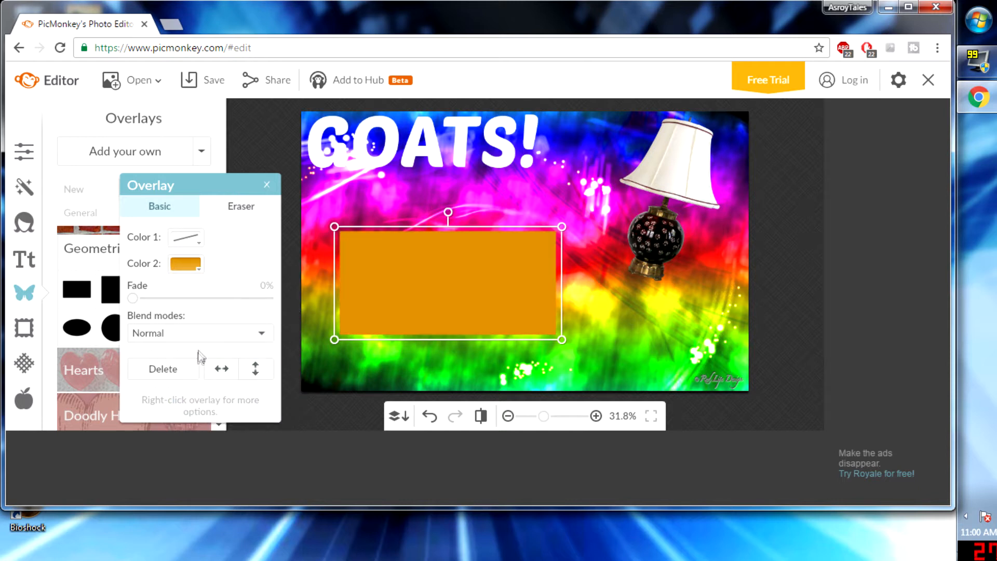
drag(562, 227, 722, 161)
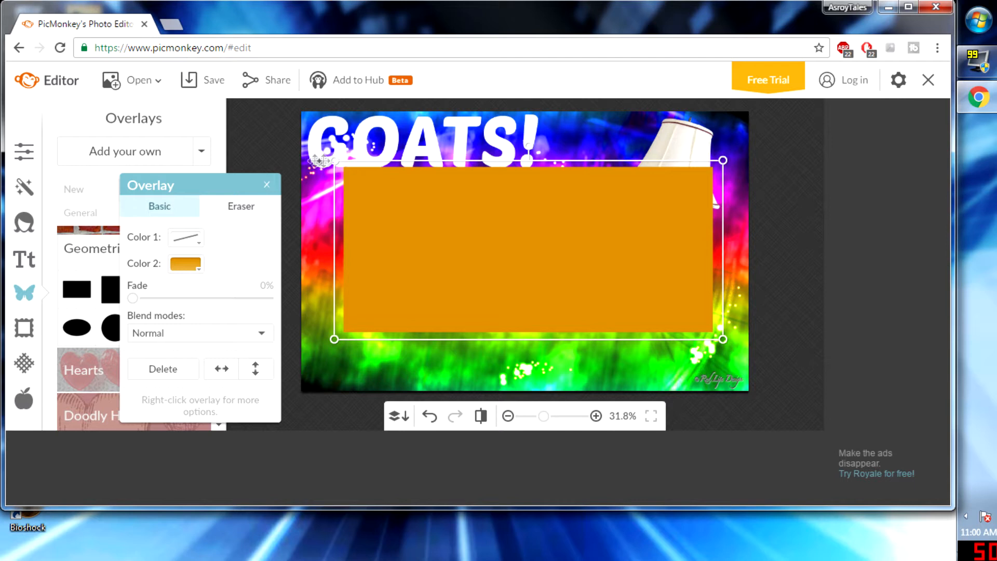
drag(334, 166, 295, 108)
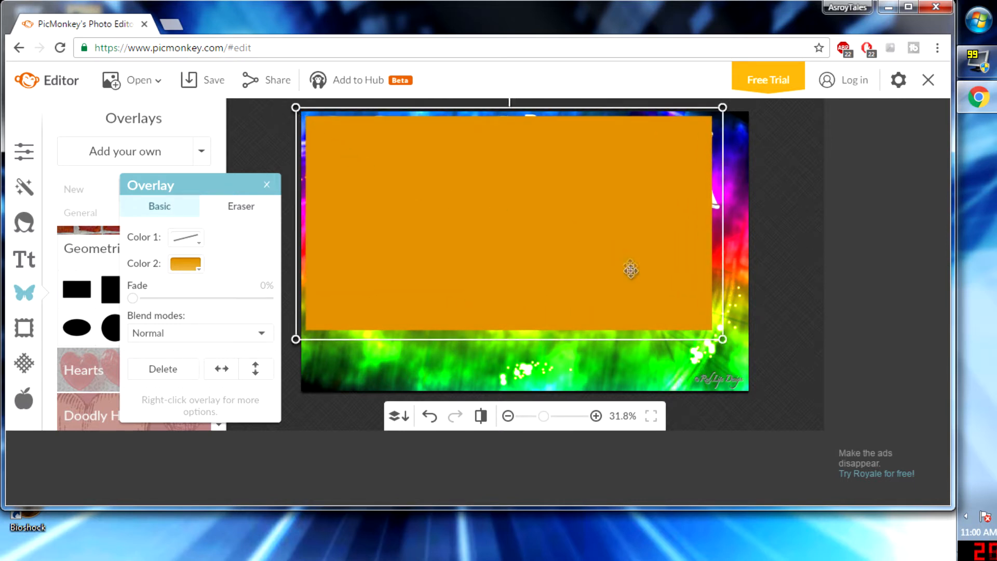
drag(721, 341, 753, 398)
Send the orange rectangle backward twice so it sits behind both the lamp and the GOATS! text.
right_click(675, 297)
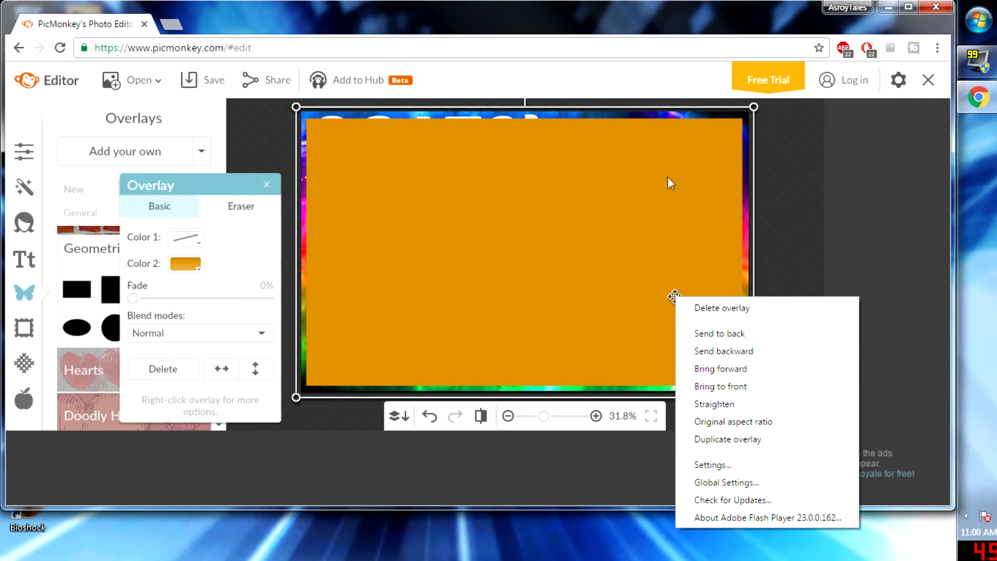
click(740, 350)
right_click(663, 338)
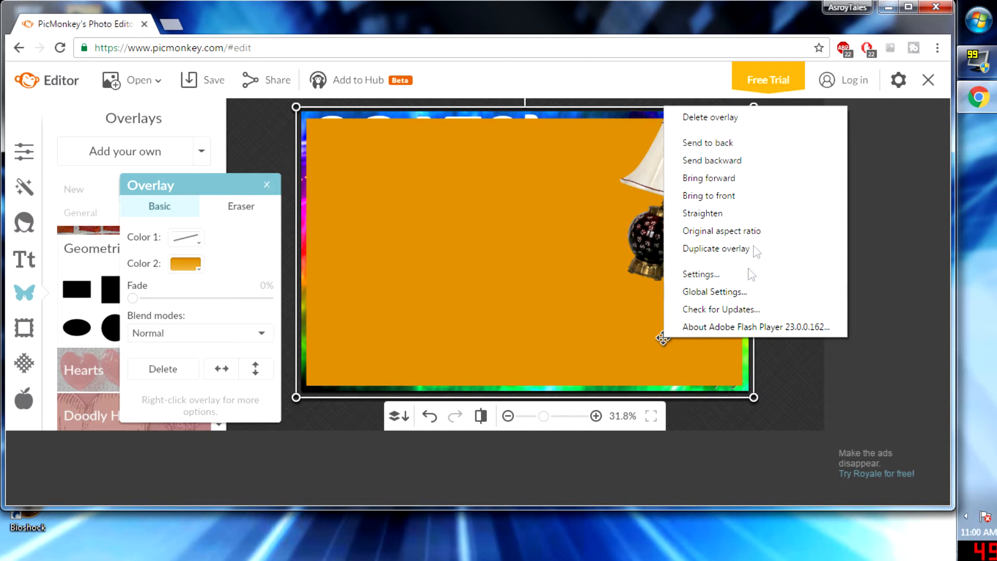
click(740, 166)
Delete the orange rectangle overlay from the image.
right_click(616, 258)
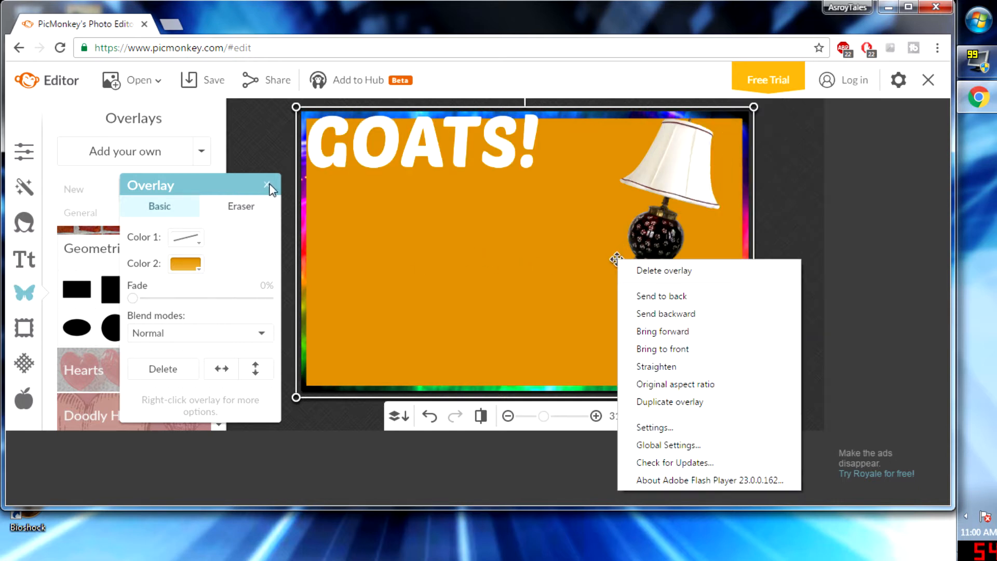
click(664, 270)
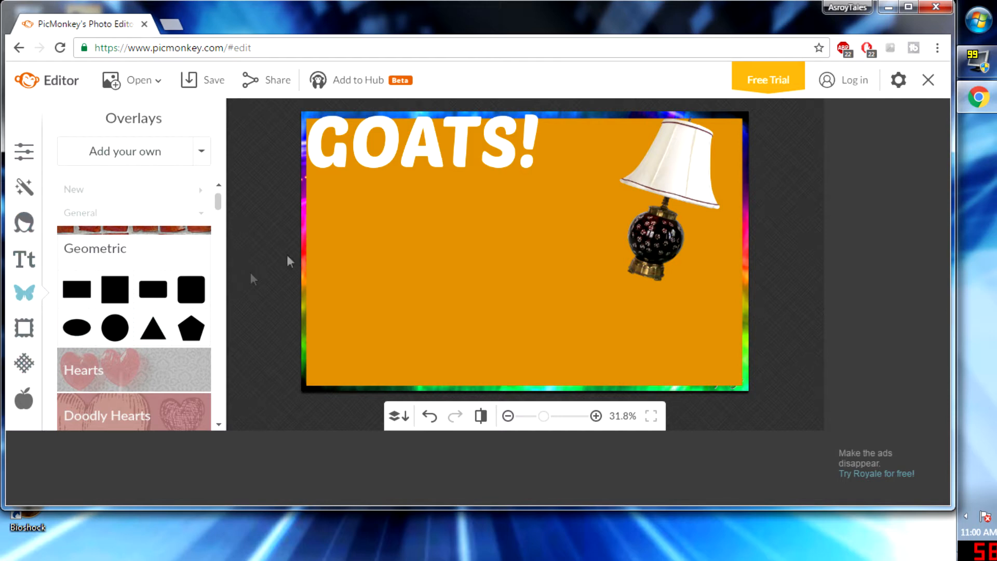
right_click(469, 239)
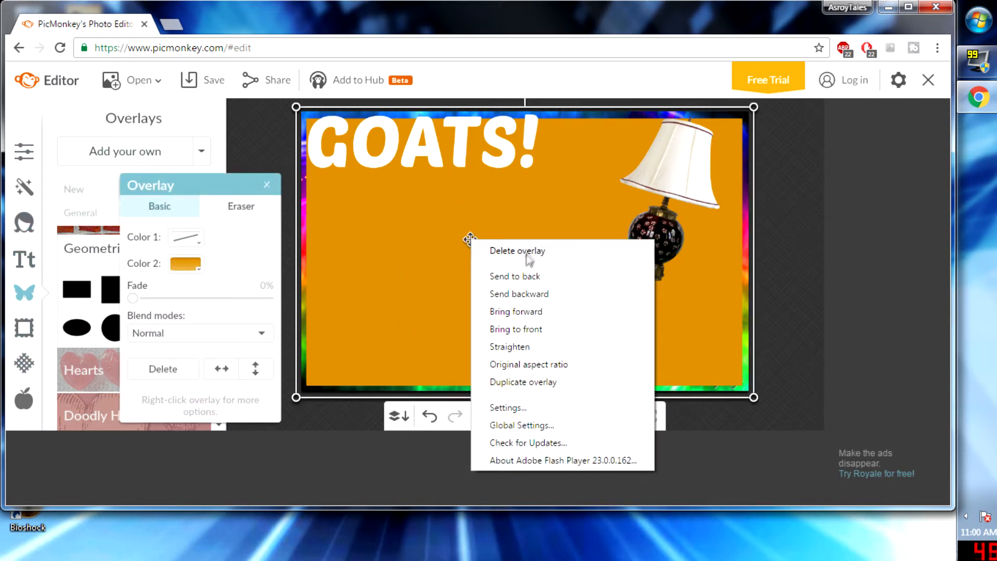
click(529, 251)
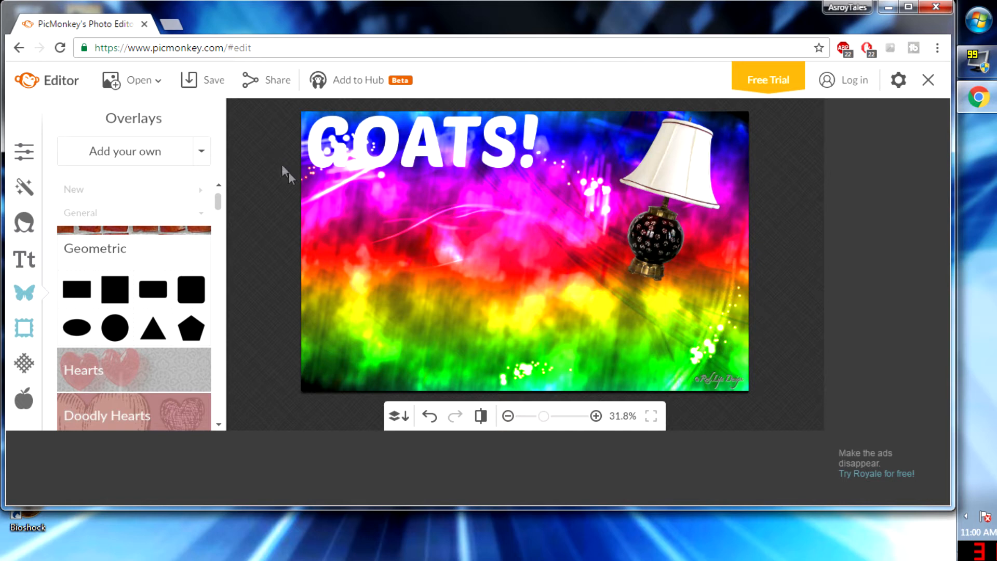
Try the Simple Edge frame with outer thickness 100 and inner thickness 0, and discard it.
click(24, 327)
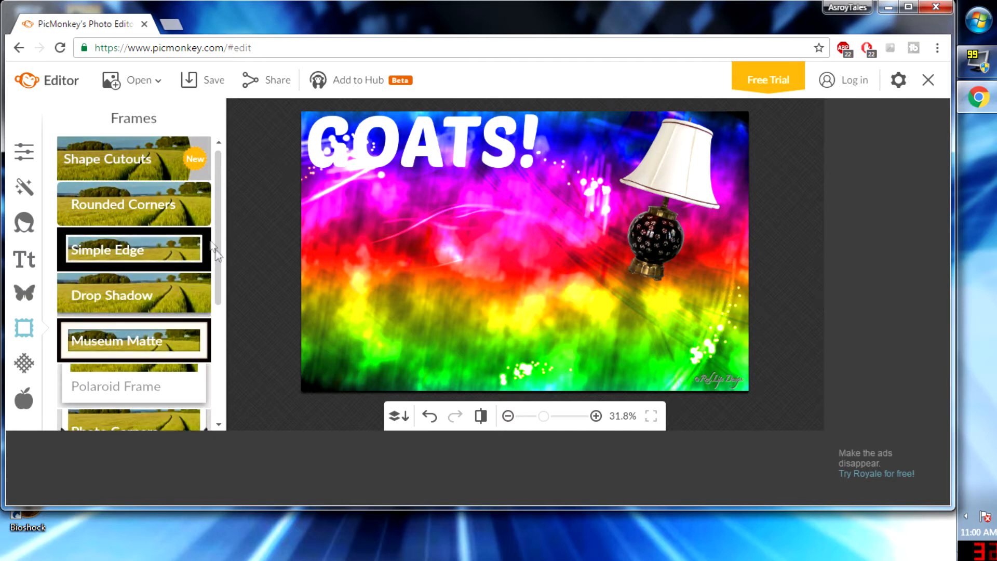
click(158, 248)
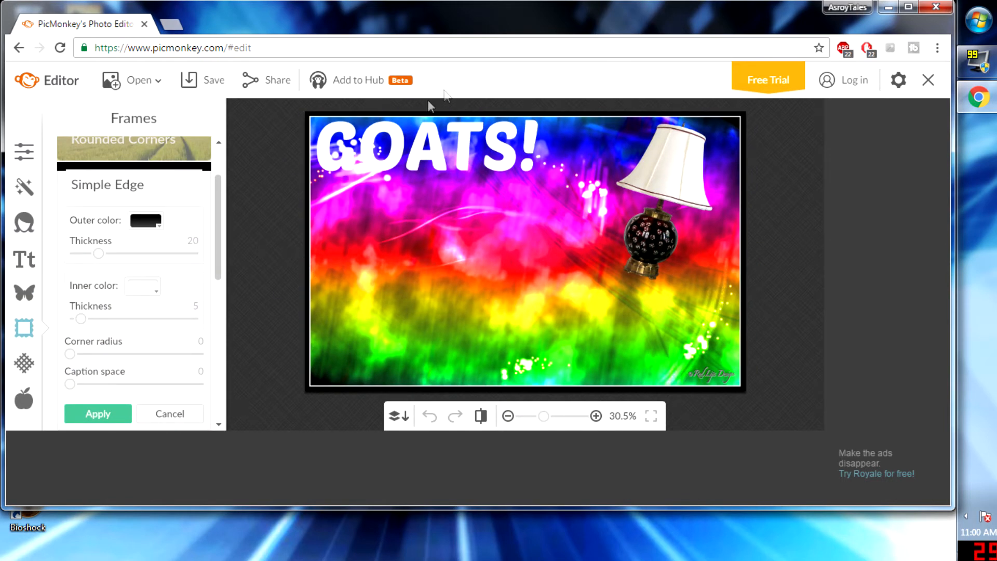
drag(99, 256, 154, 255)
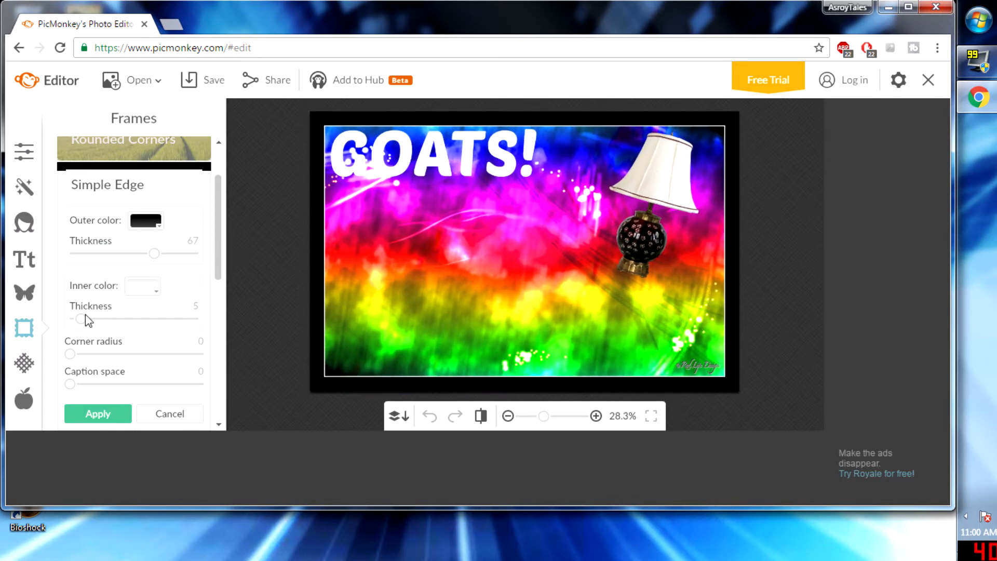
drag(82, 321, 64, 327)
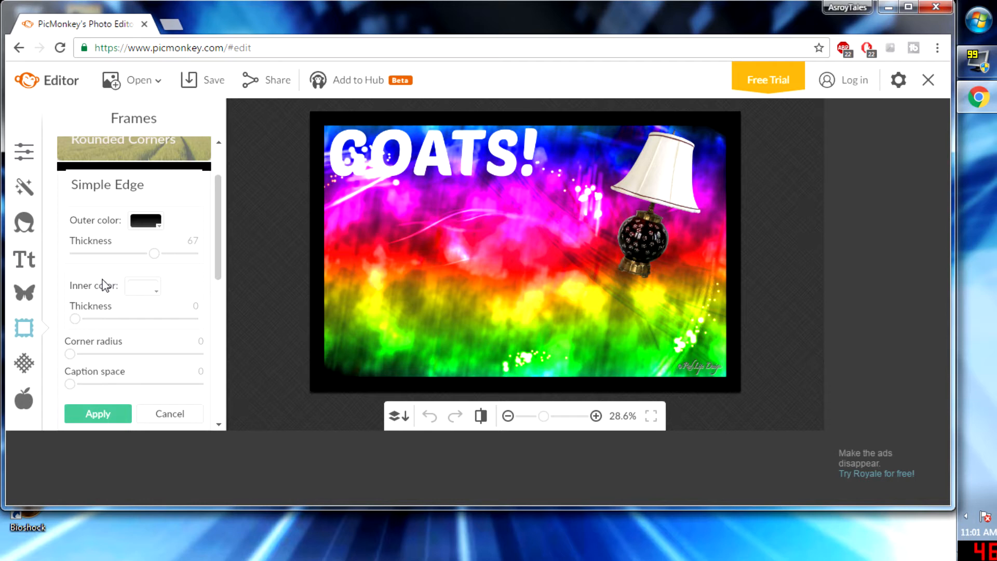
drag(154, 255, 201, 253)
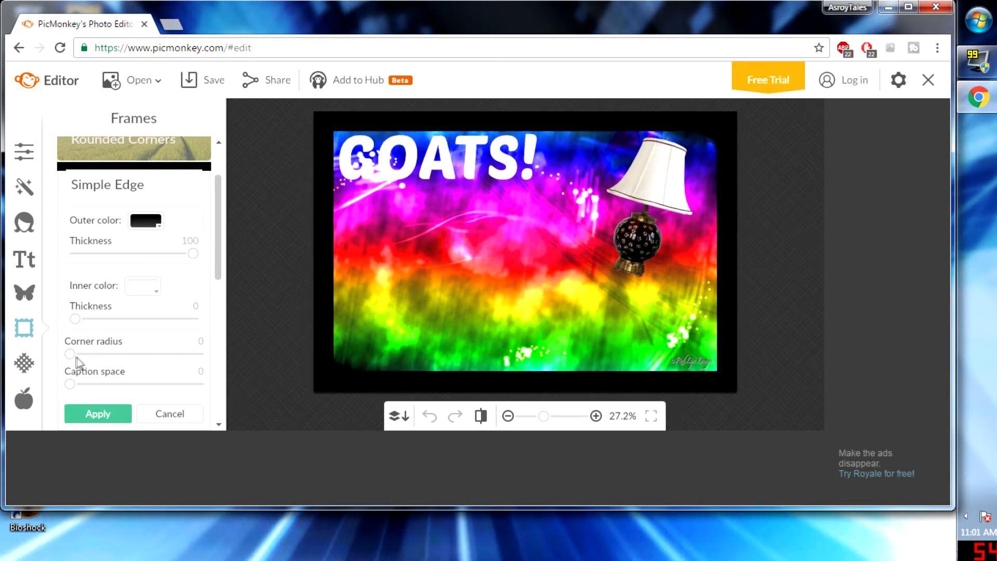
drag(78, 320, 53, 318)
click(167, 427)
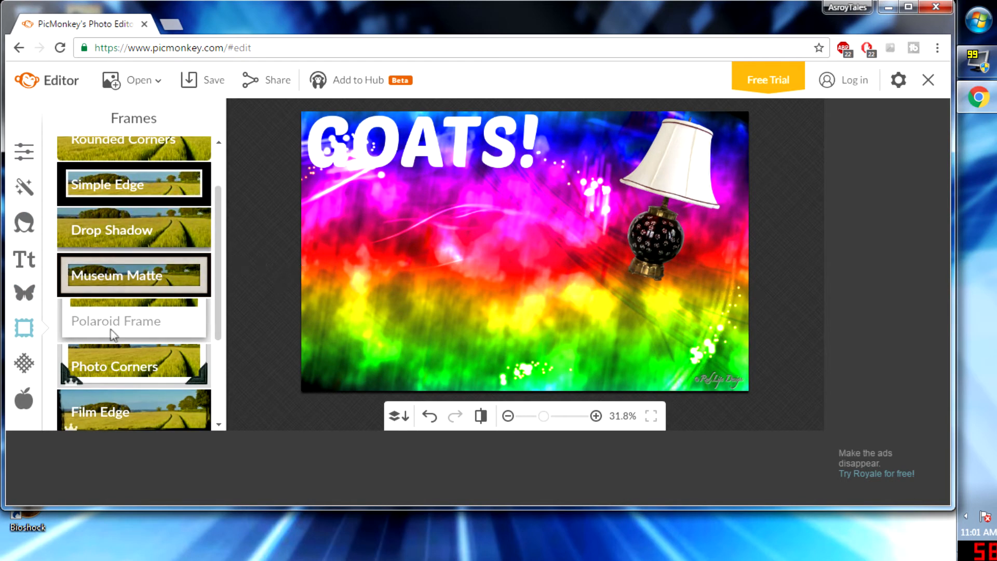
Try the Drop Shadow frame with distance 5, discard it and browse the remaining frames.
click(117, 226)
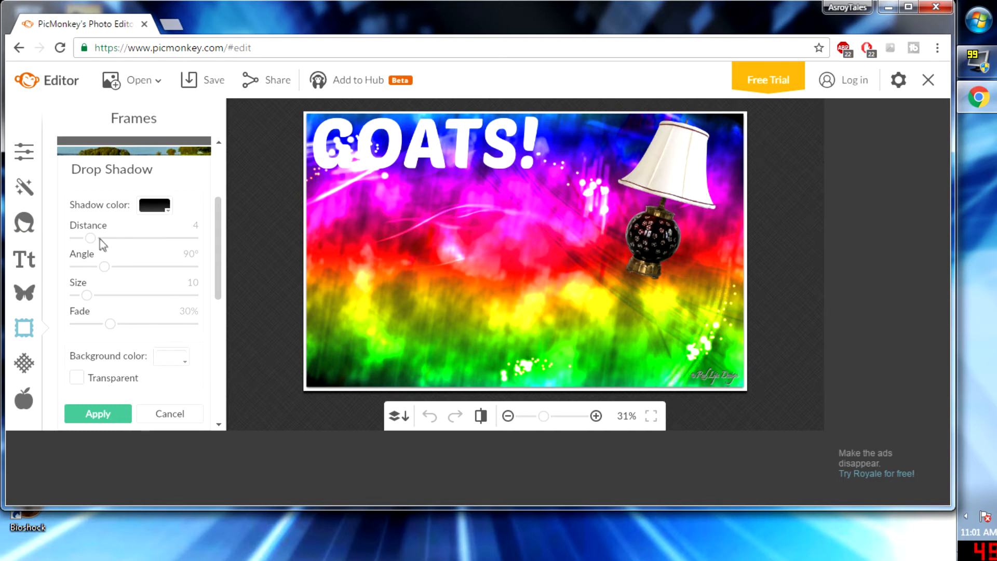
mouse_move(91, 238)
mouse_down()
mouse_move(126, 238)
mouse_move(95, 238)
mouse_up()
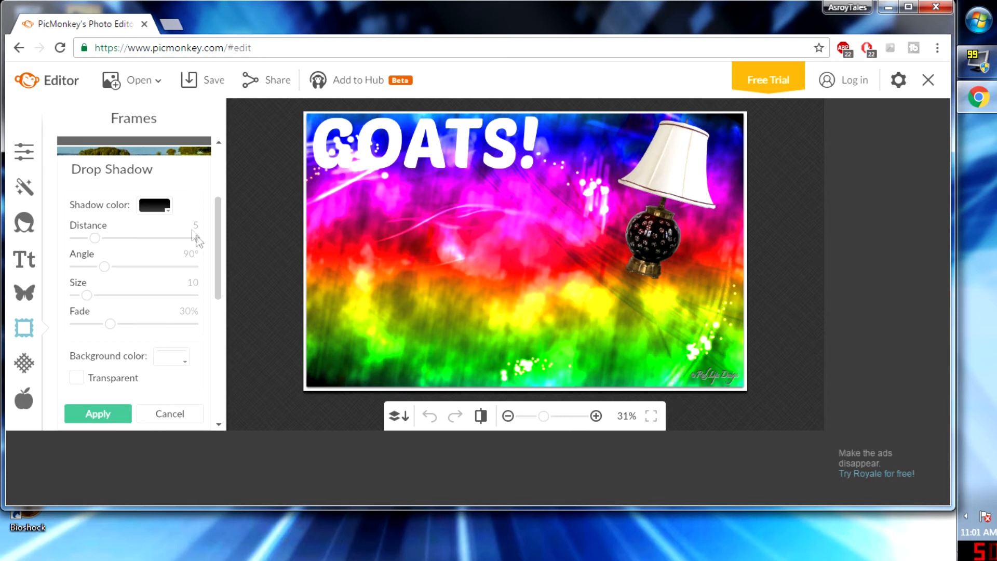
click(182, 416)
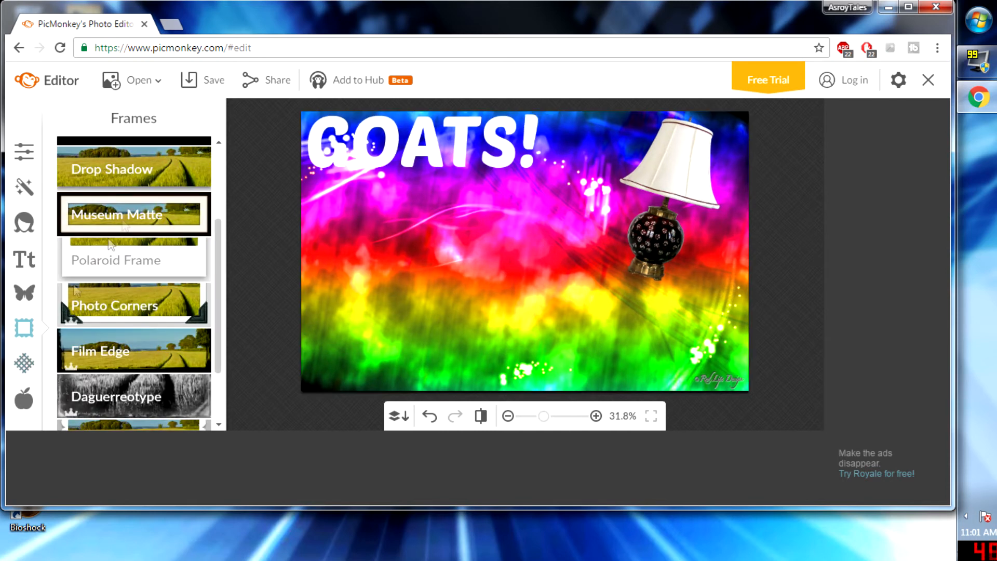
scroll(155, 283, down, 2)
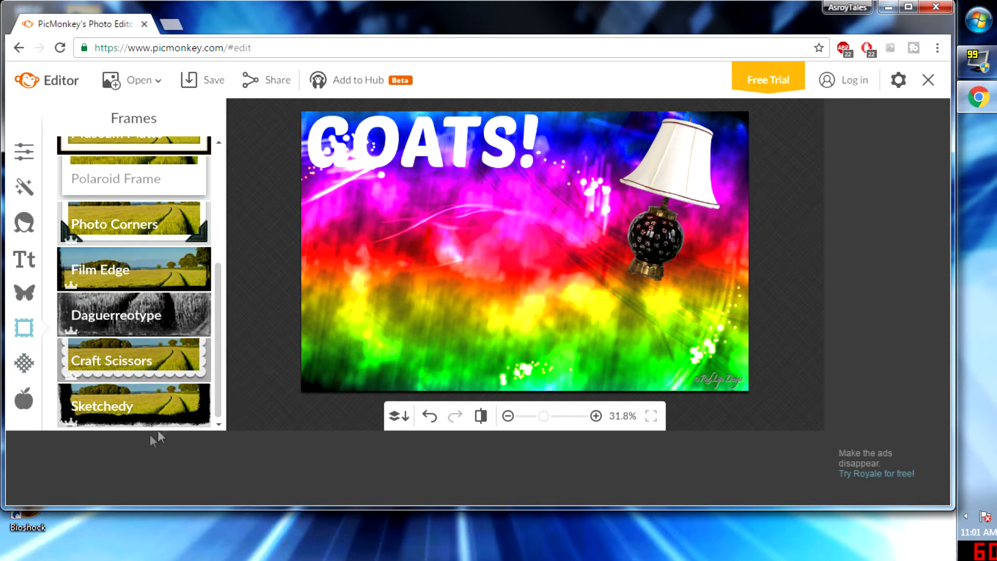
Preview the starfield and pink nebula Space textures on the image, and discard them.
click(32, 365)
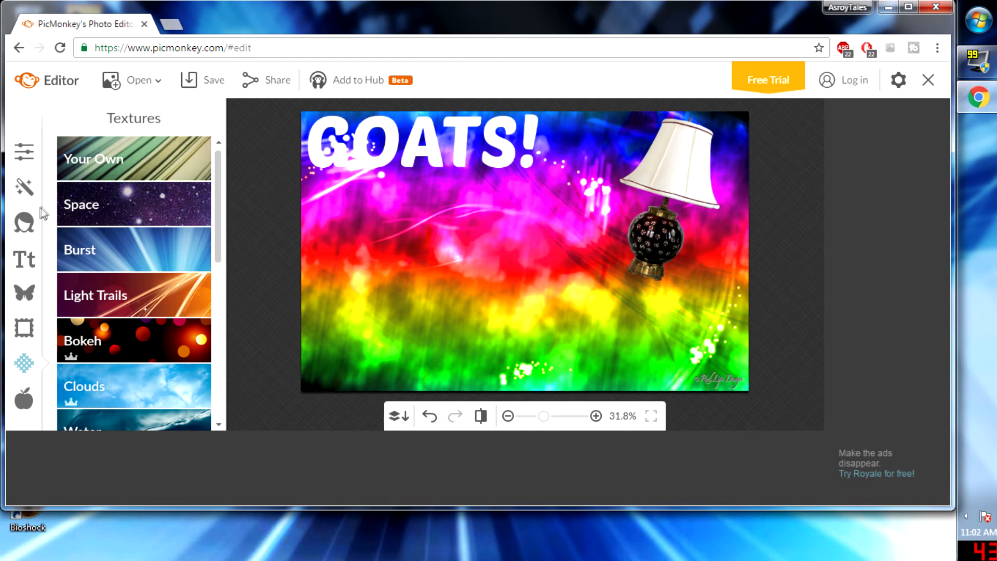
click(139, 221)
click(135, 240)
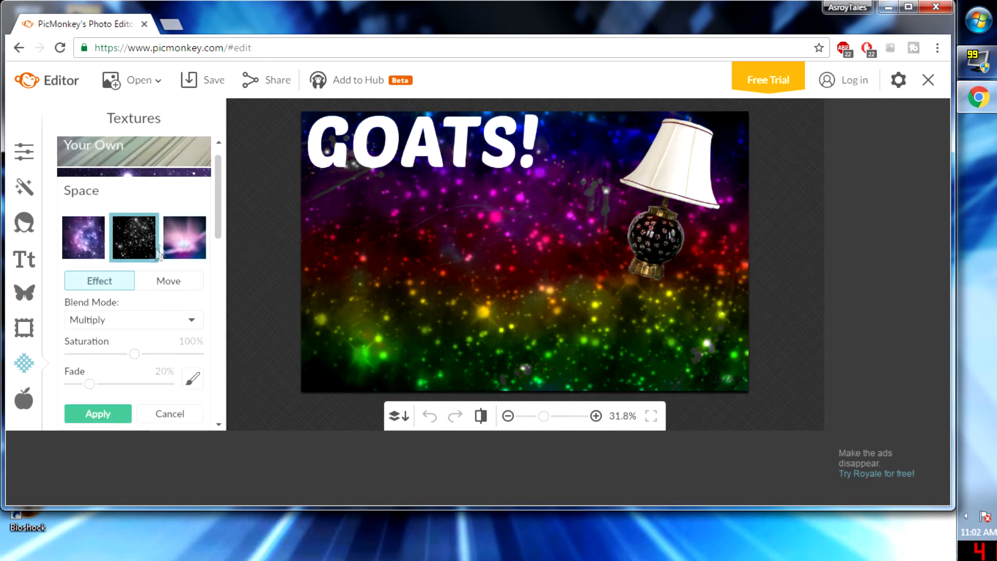
click(186, 244)
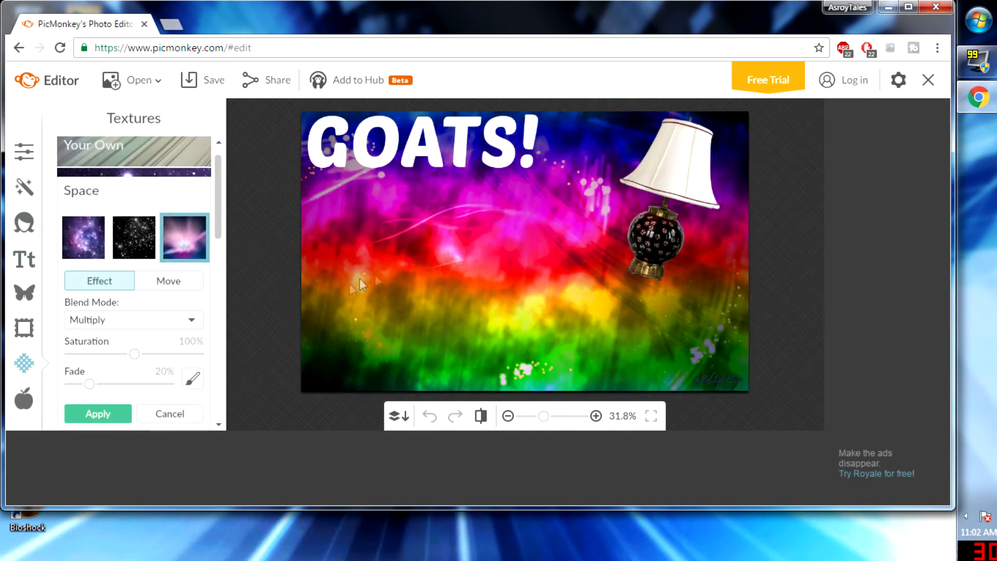
click(170, 413)
Preview the golden sparkle and blue ray Burst textures on the image, and discard them.
click(133, 242)
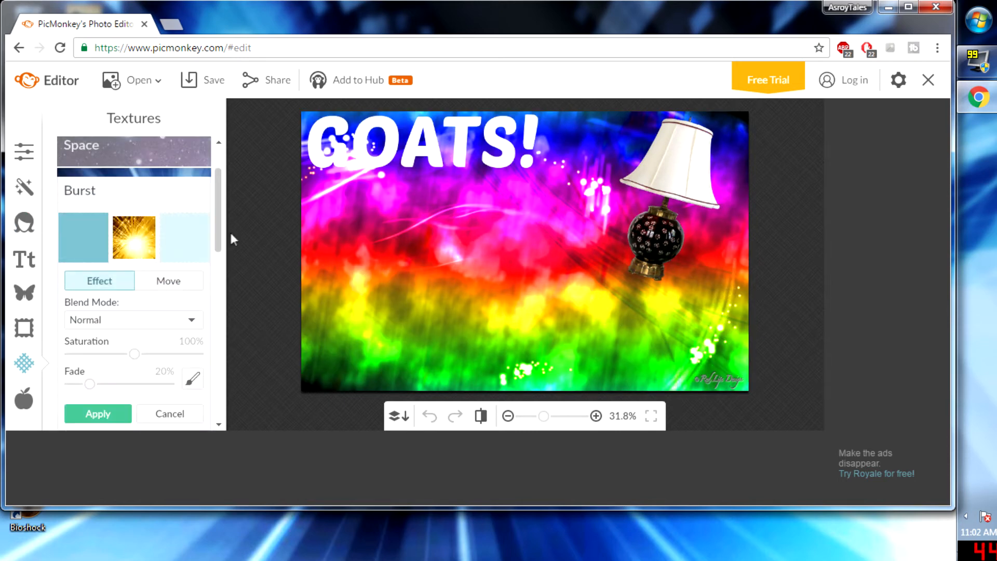
click(132, 247)
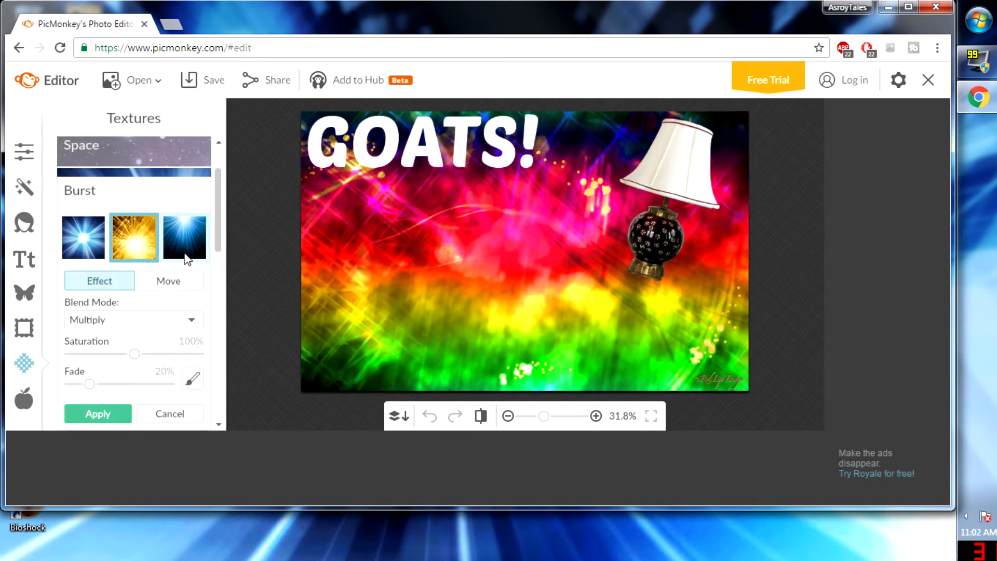
click(185, 255)
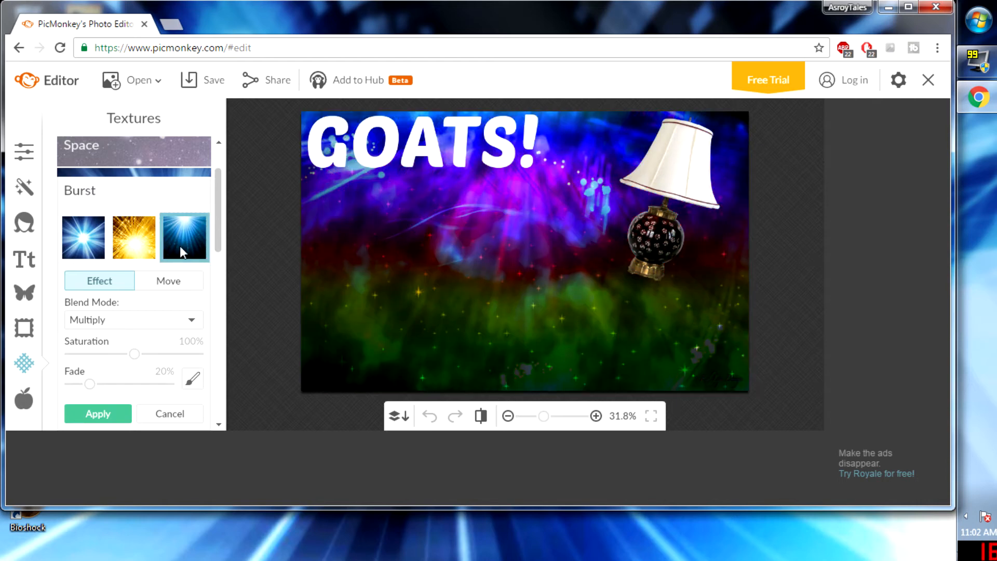
click(187, 413)
Preview the Water textures, including the rain and bubbles, and apply the water droplets texture to the image.
scroll(132, 297, down, 2)
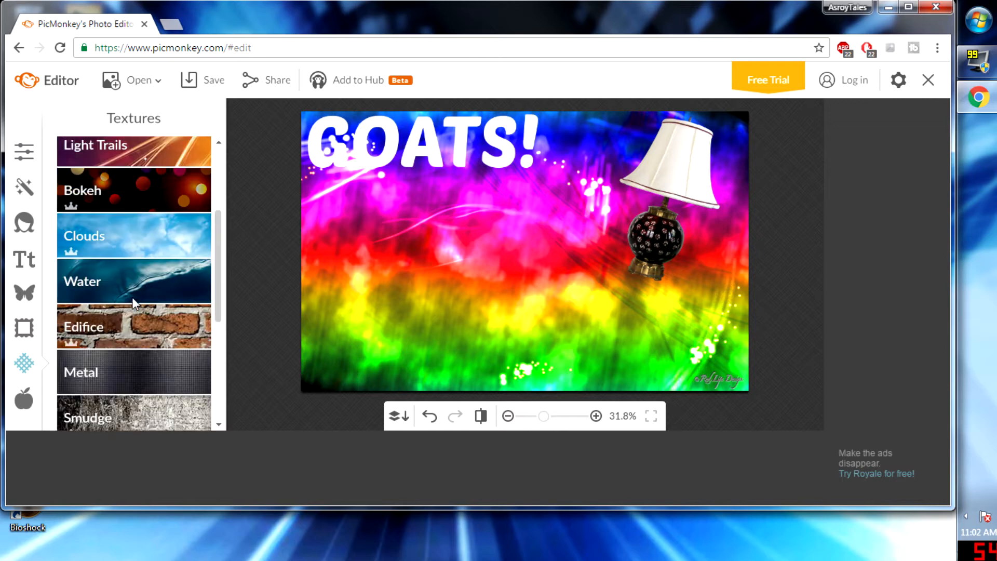
scroll(132, 297, down, 2)
click(140, 196)
click(129, 199)
click(166, 213)
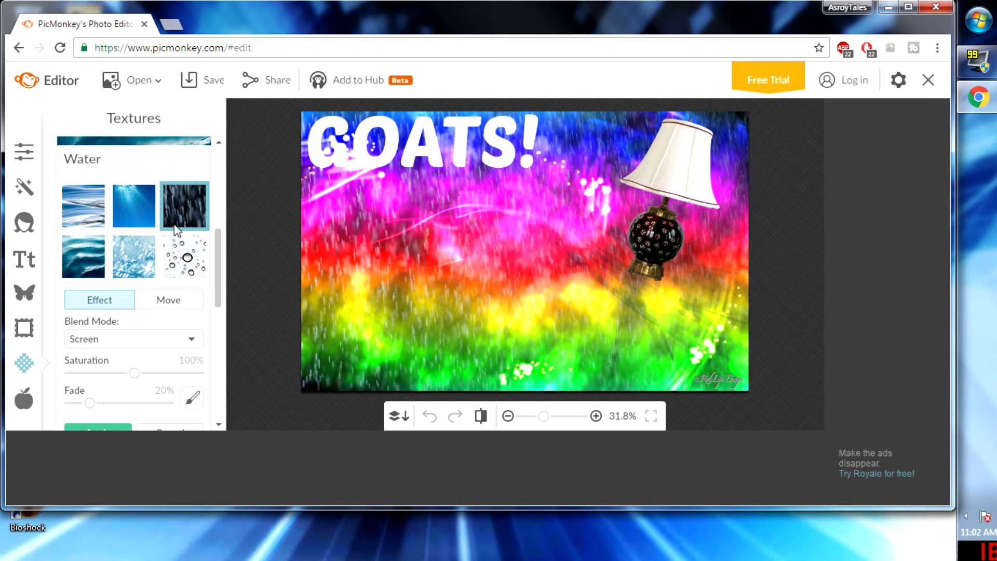
click(89, 258)
click(122, 255)
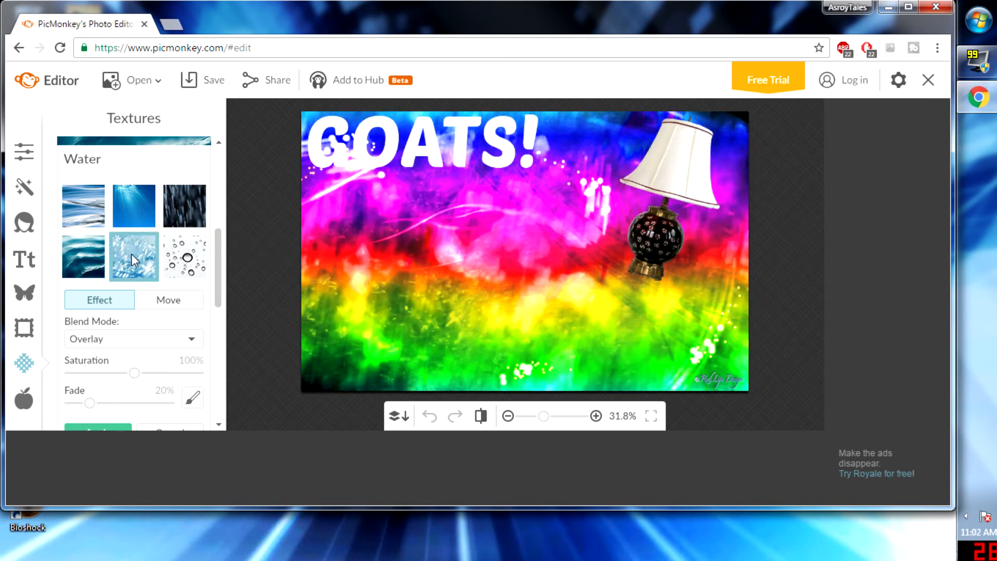
click(193, 275)
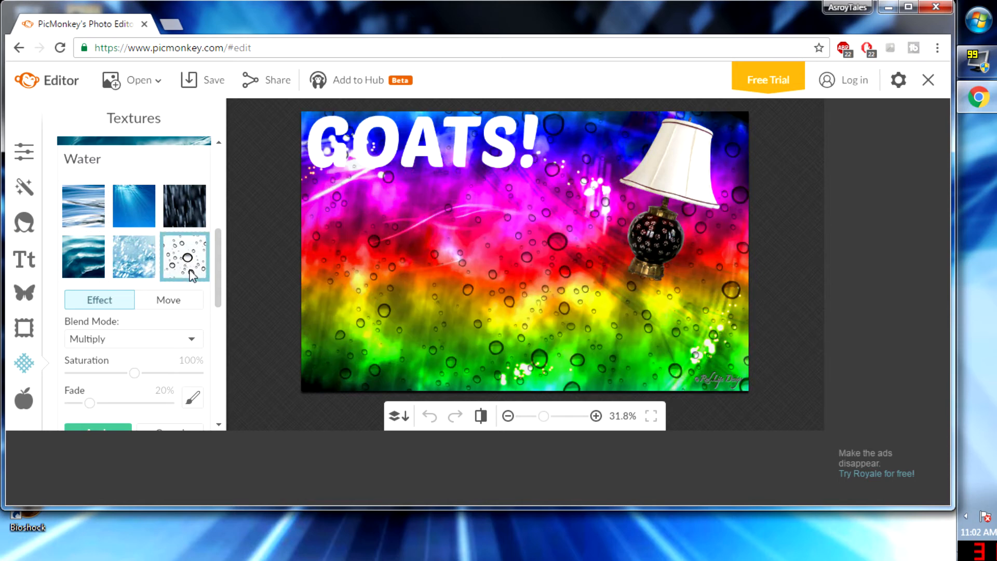
click(114, 424)
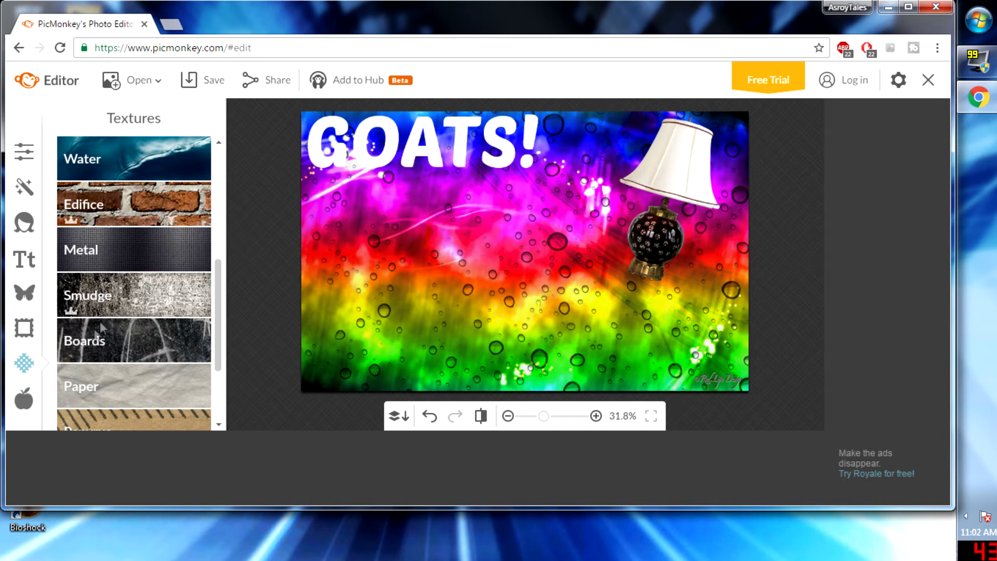
Preview the dark Metal mesh texture on the image, and discard it.
click(160, 252)
click(147, 251)
click(185, 236)
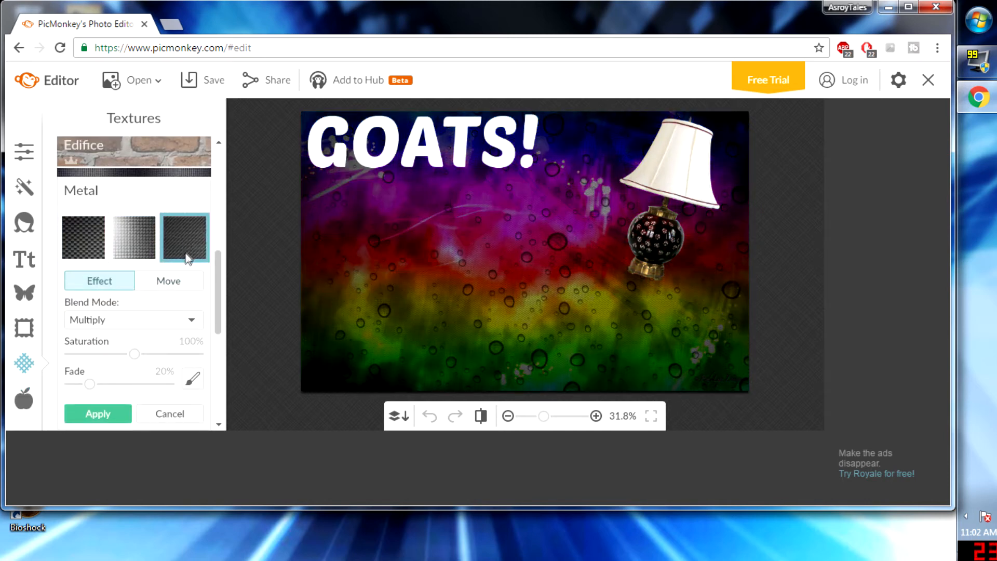
click(182, 414)
Preview the cork Paper texture, and apply the yellow lined Paper texture to the image instead.
scroll(139, 327, down, 1)
scroll(136, 309, up, 3)
scroll(135, 316, down, 3)
click(132, 283)
click(133, 248)
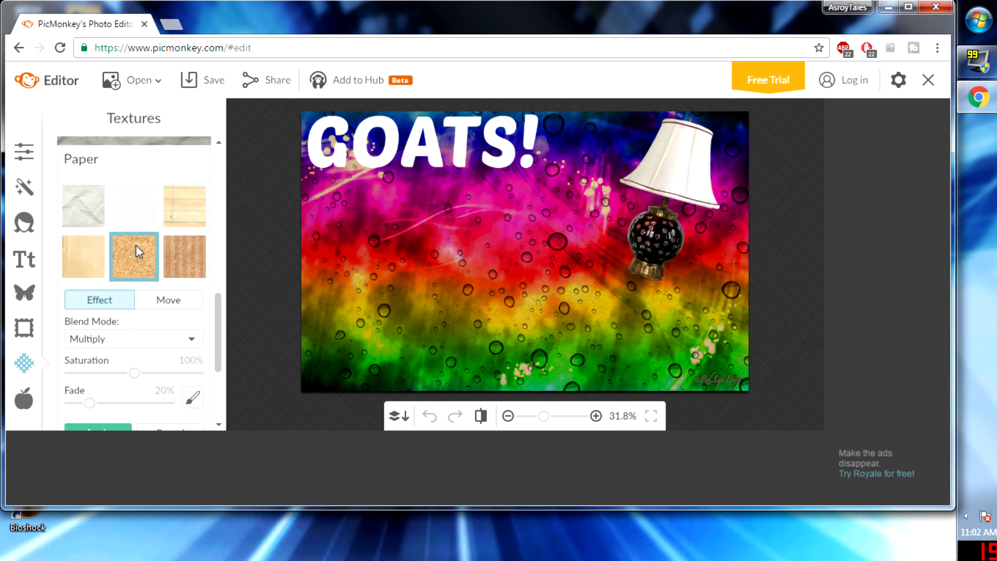
click(179, 212)
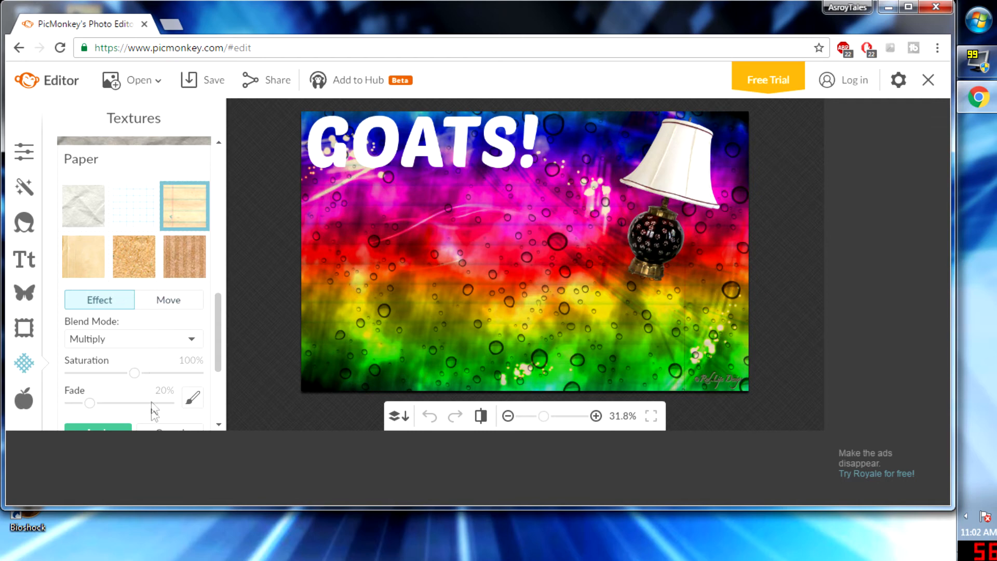
click(117, 425)
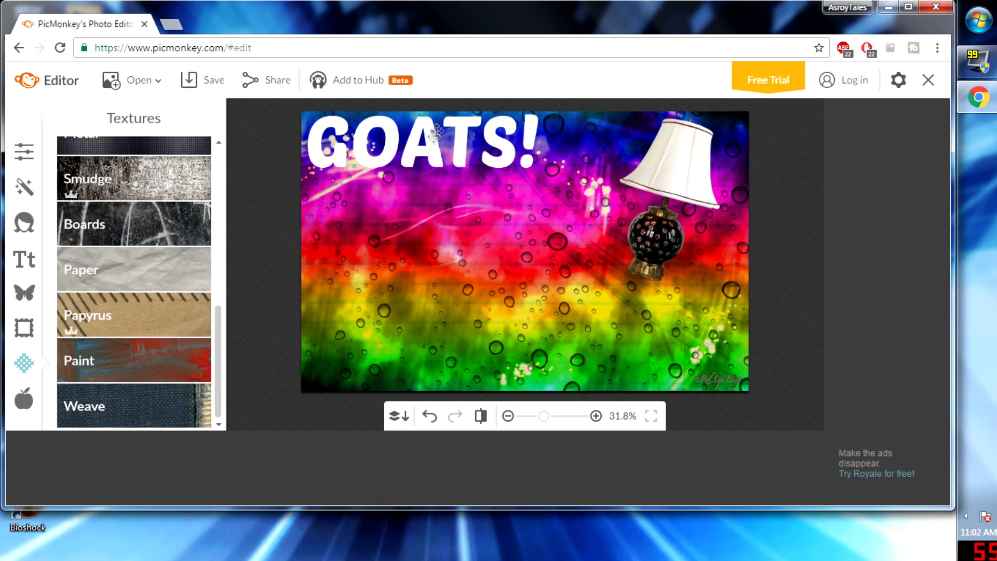
Add the bbariel_by_lpsfwf-d9kzqas image from Downloads as a custom overlay.
click(24, 292)
click(120, 162)
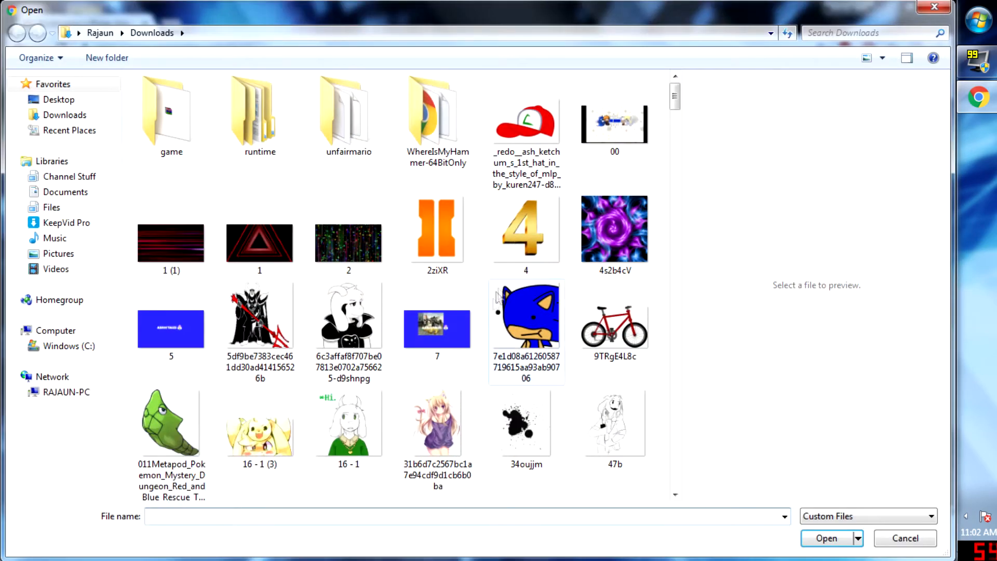
drag(675, 104, 661, 194)
click(259, 294)
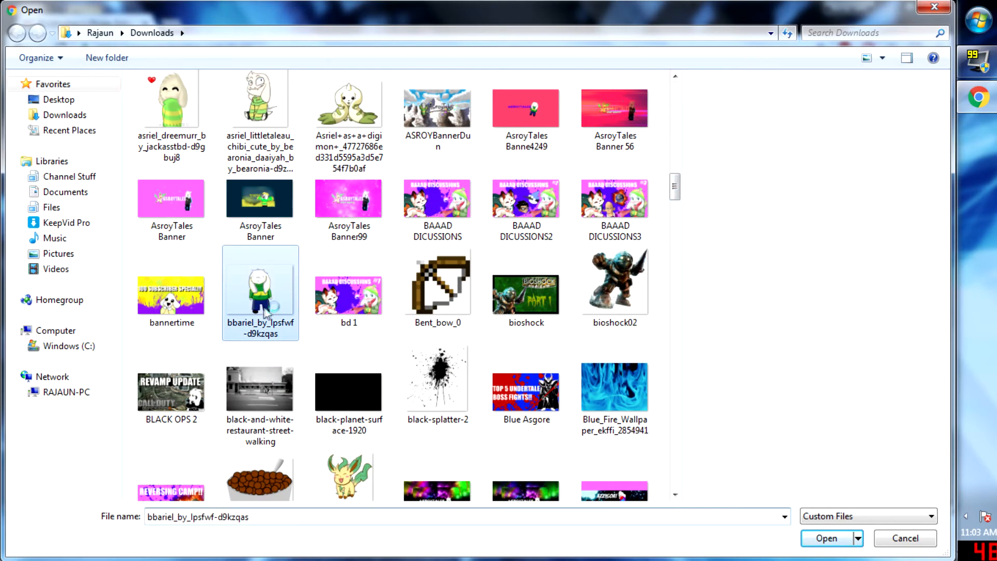
click(840, 545)
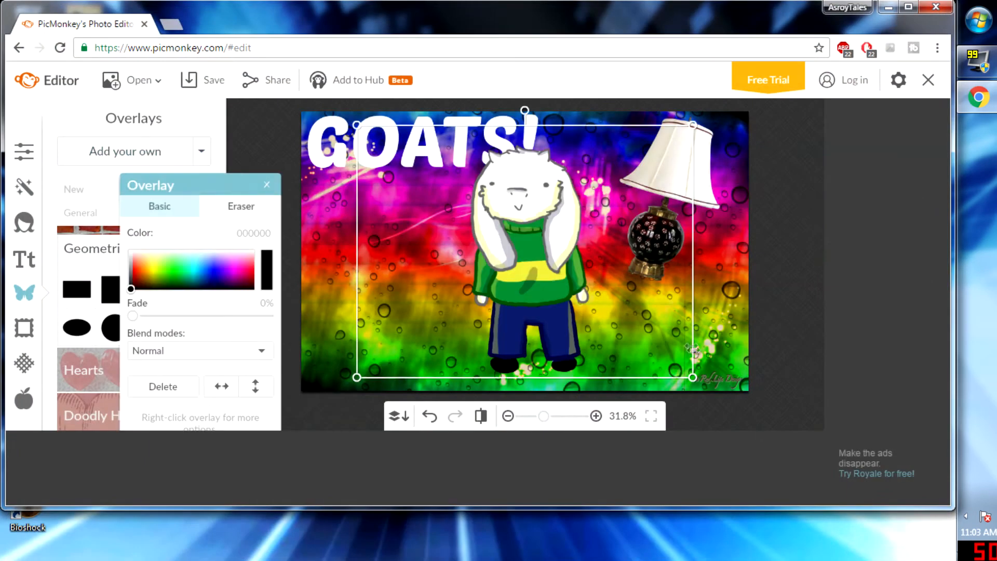
Resize the green-sweater goat overlay and place it at the lower centre, below the title with its legs cropped.
drag(694, 126, 640, 146)
drag(501, 239, 504, 293)
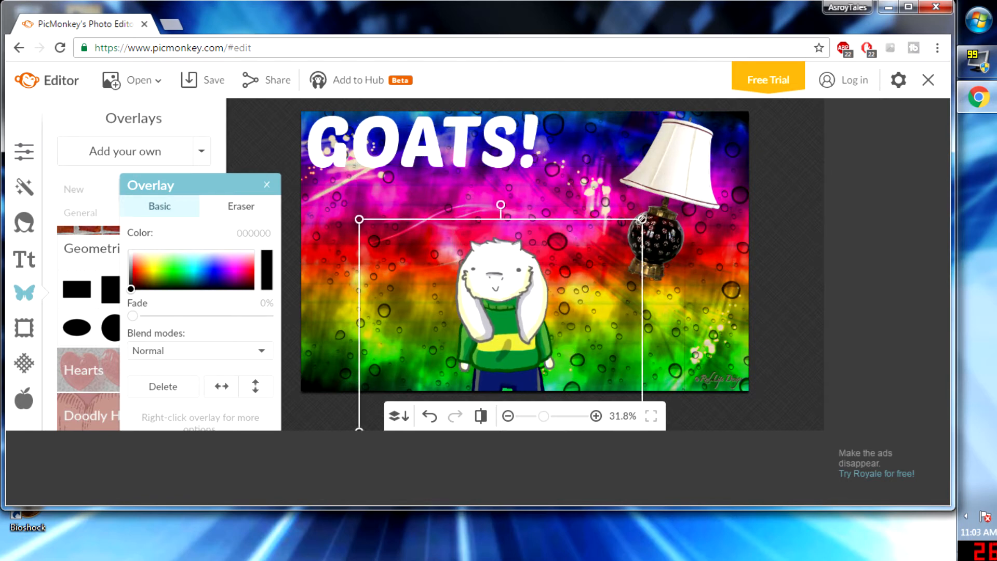
drag(642, 219, 751, 103)
drag(581, 198, 549, 219)
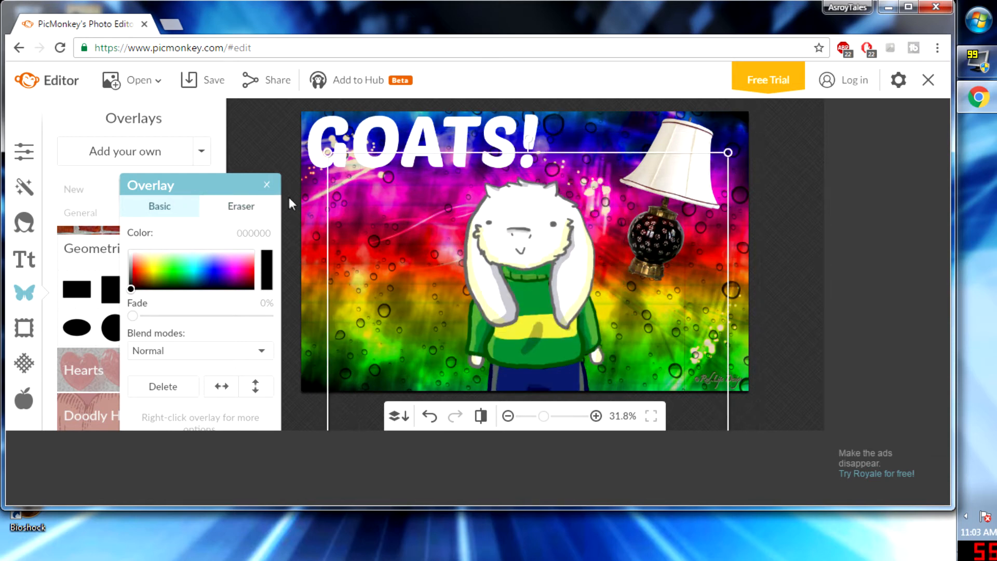
click(268, 184)
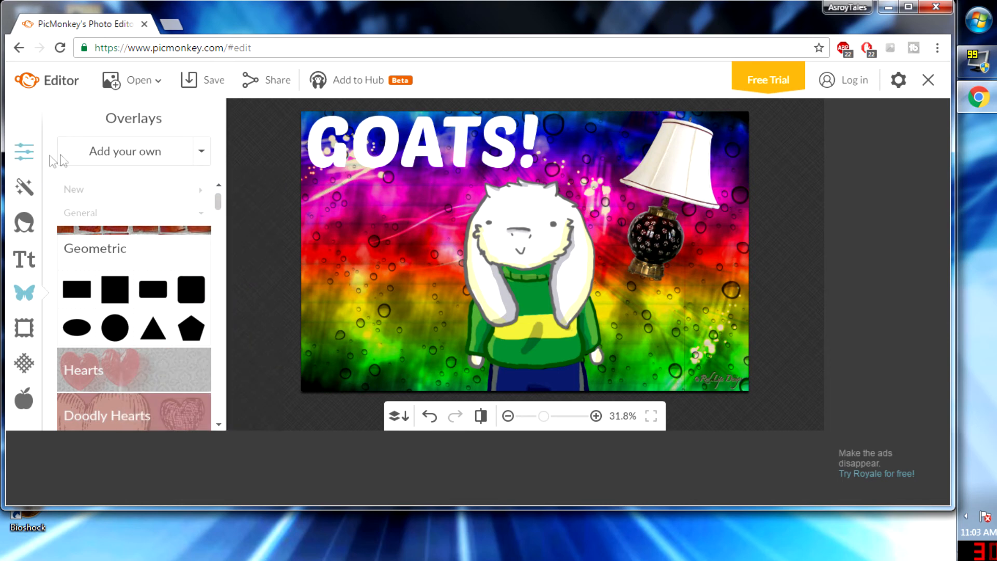
Open the image's save options, choose the Sean quality, and return to the editor without saving.
click(26, 161)
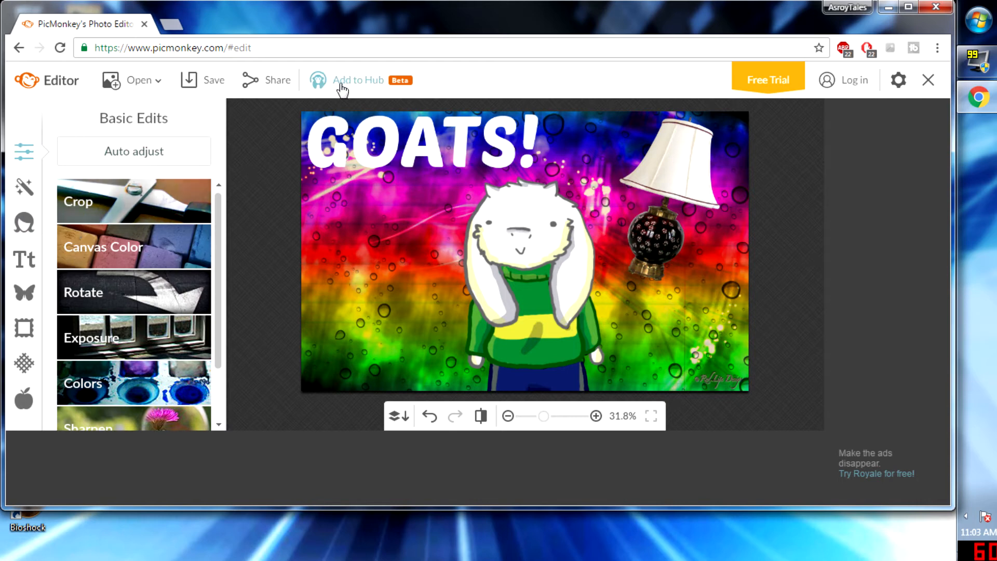
click(196, 90)
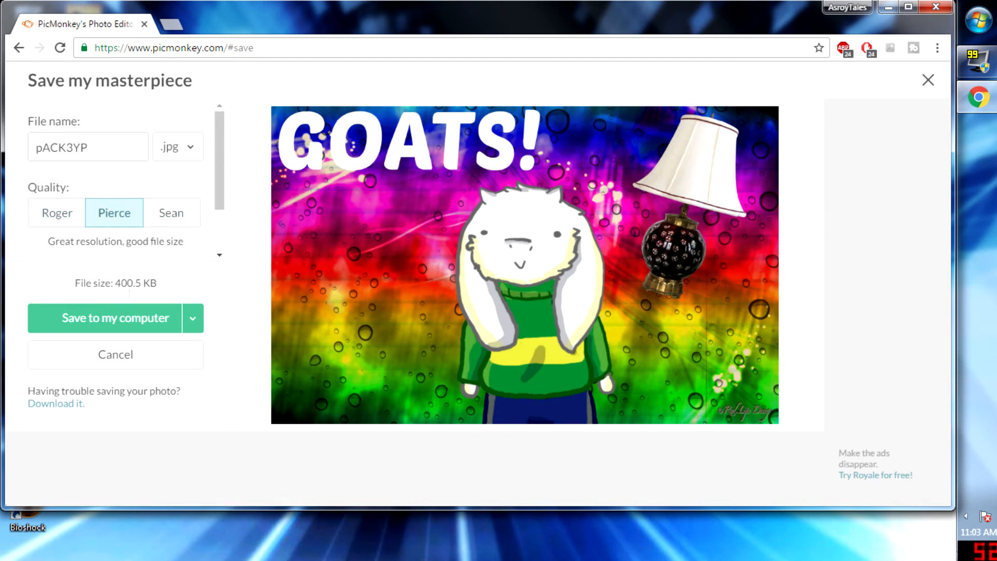
click(178, 217)
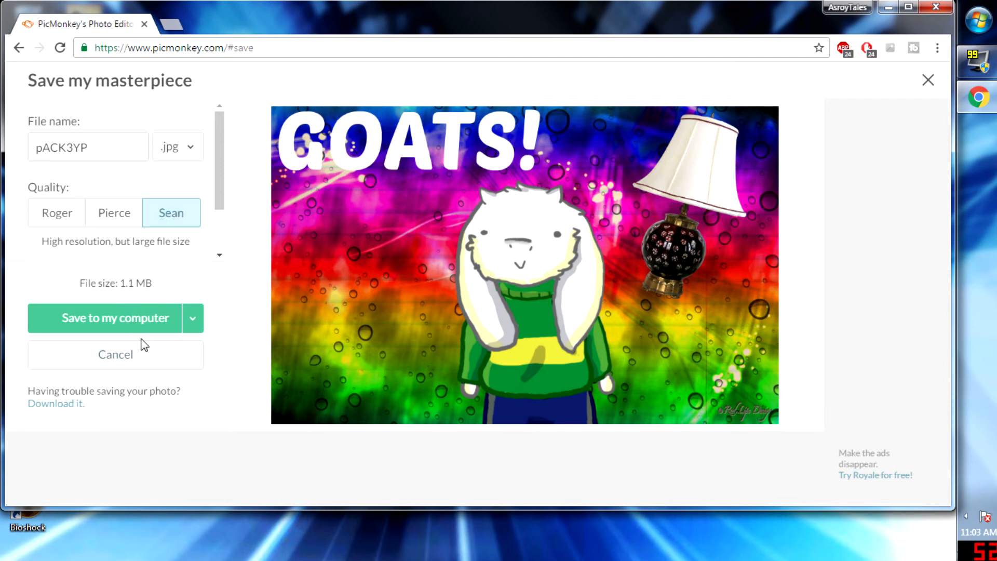
click(145, 363)
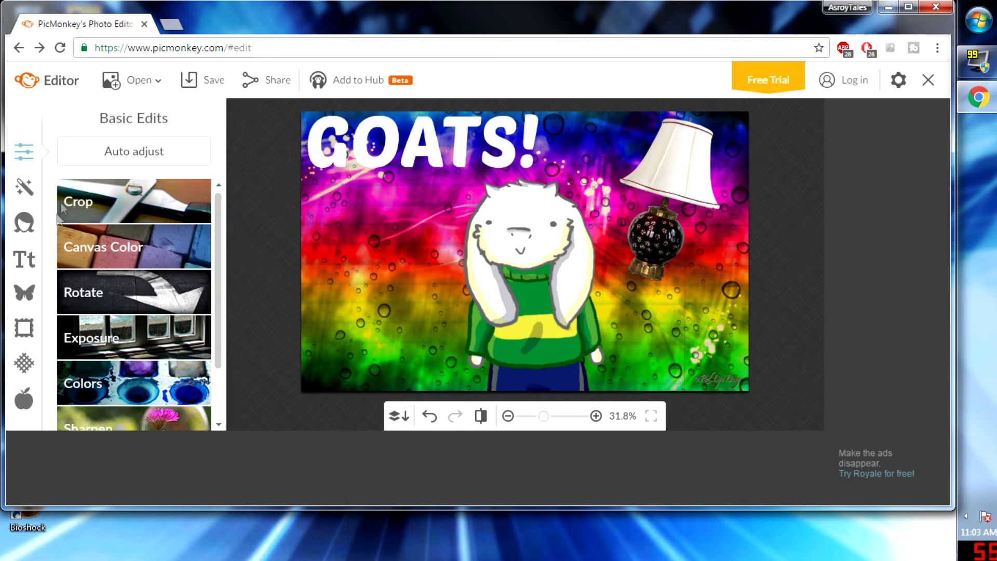
Add the 6c3affaf8f707be07813e0702a756625-d9shnpg overlay from Downloads, resize it and place it in the image's lower-left corner.
click(24, 292)
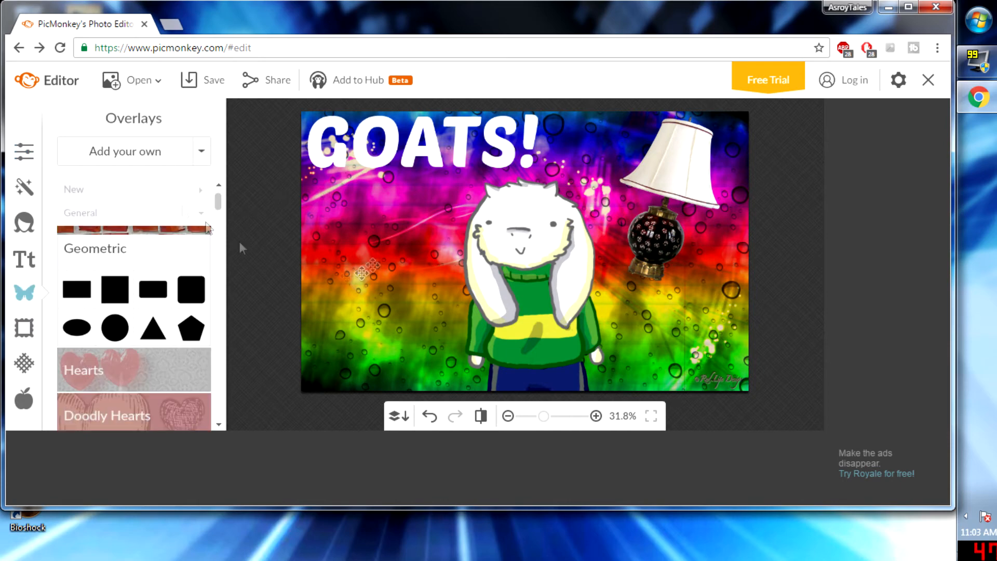
click(134, 152)
click(342, 326)
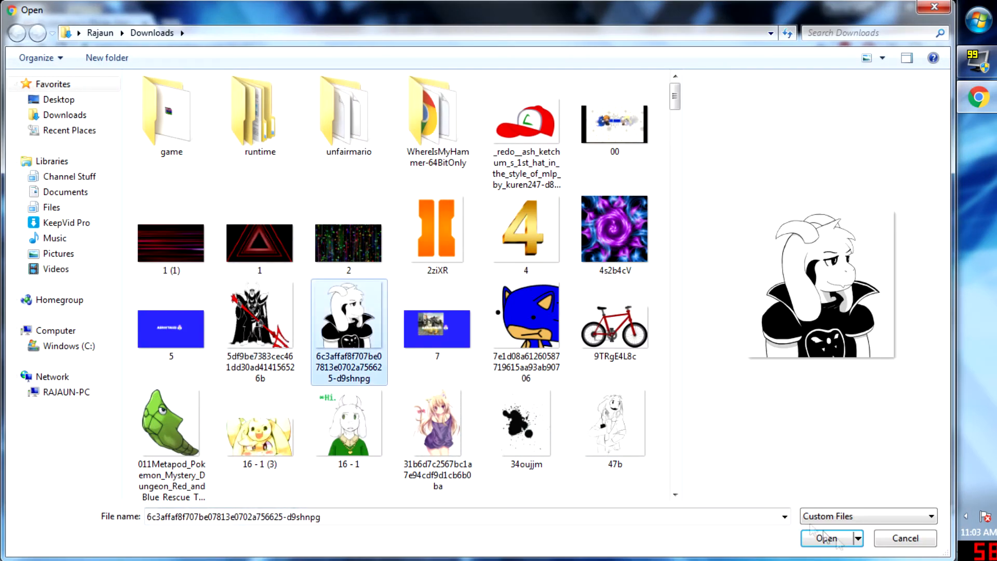
click(825, 539)
drag(524, 273, 354, 310)
drag(421, 227, 484, 166)
drag(403, 259, 386, 309)
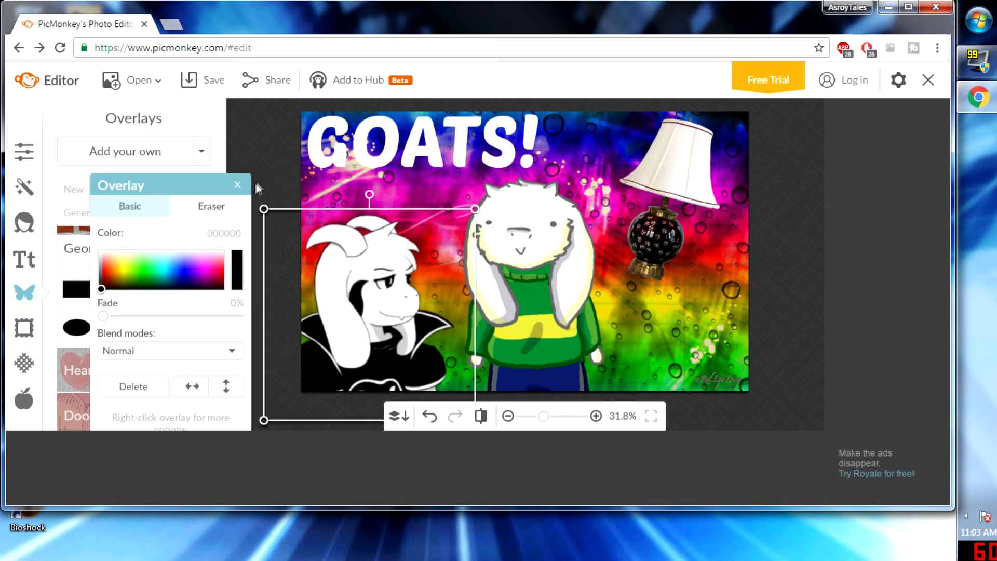
click(238, 185)
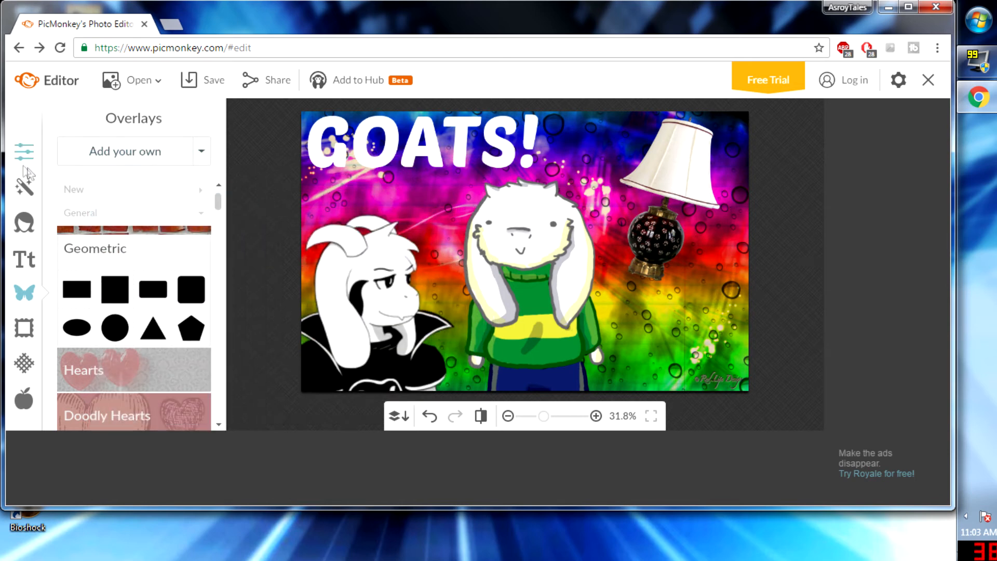
Add the asriel_by_y0lf-d9obou5 flower overlay from Downloads, enlarge it and place it in the image's lower-right corner.
click(111, 159)
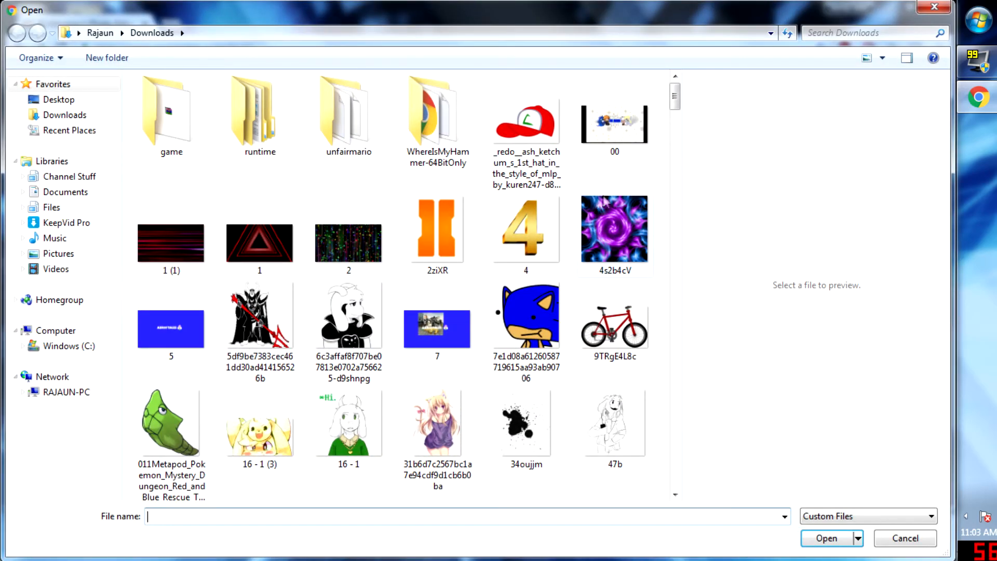
drag(674, 97, 673, 177)
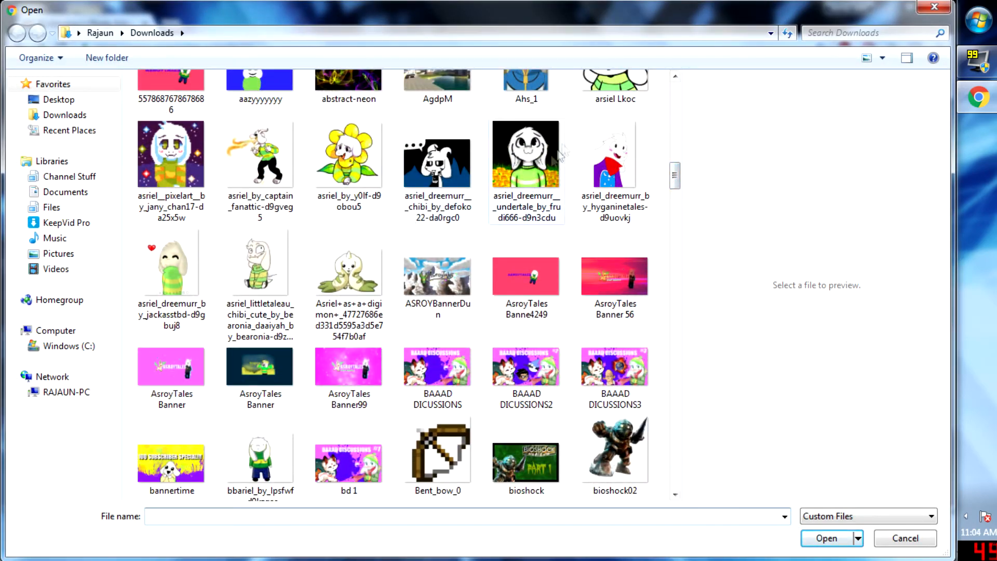
click(330, 156)
click(831, 540)
drag(529, 270, 676, 317)
drag(596, 370, 494, 473)
drag(631, 359, 688, 330)
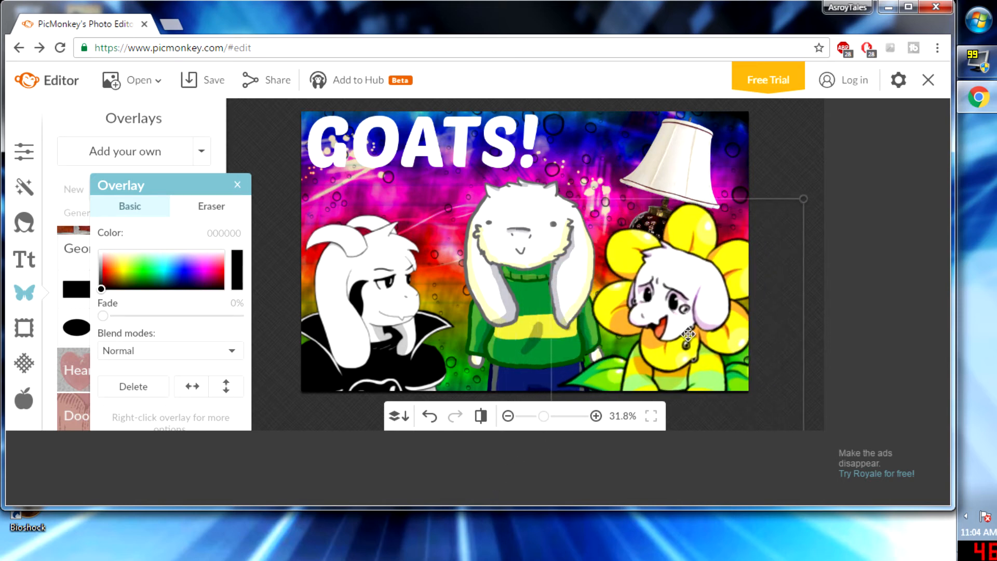
click(238, 185)
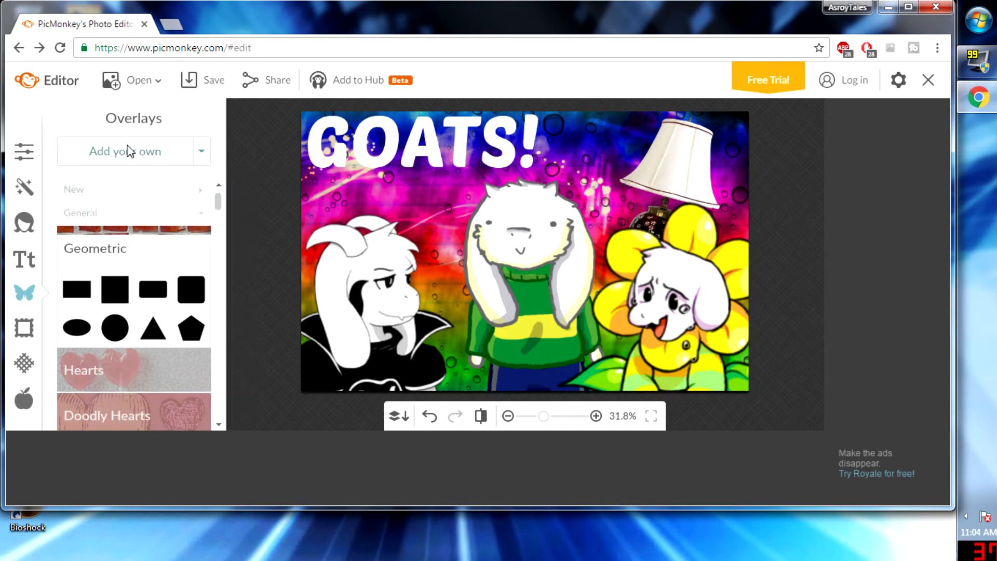
Add the frog image dc50e8231caff0e98ac6871d2d643973 from Downloads as a custom overlay.
click(126, 151)
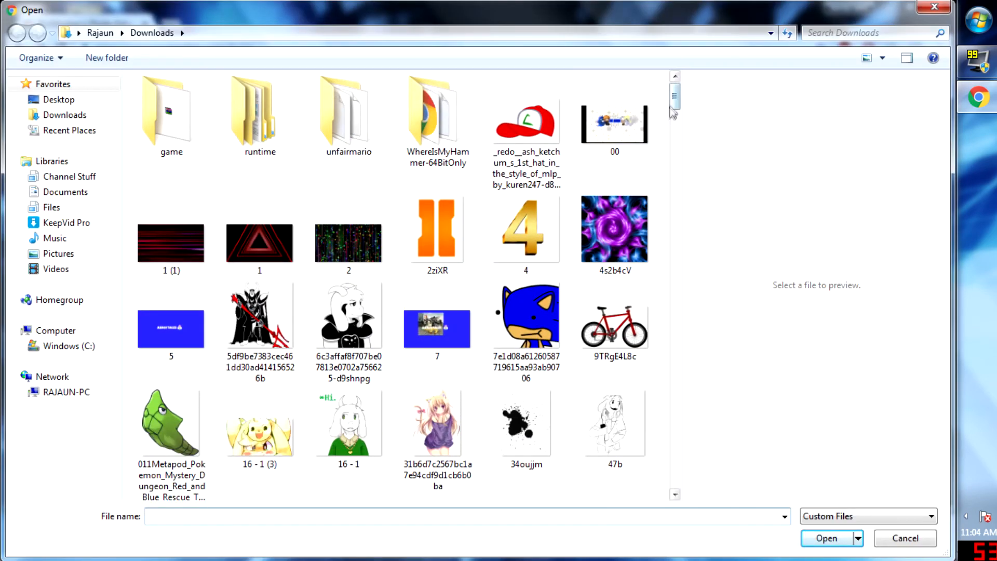
scroll(653, 208, down, 10)
scroll(650, 253, up, 3)
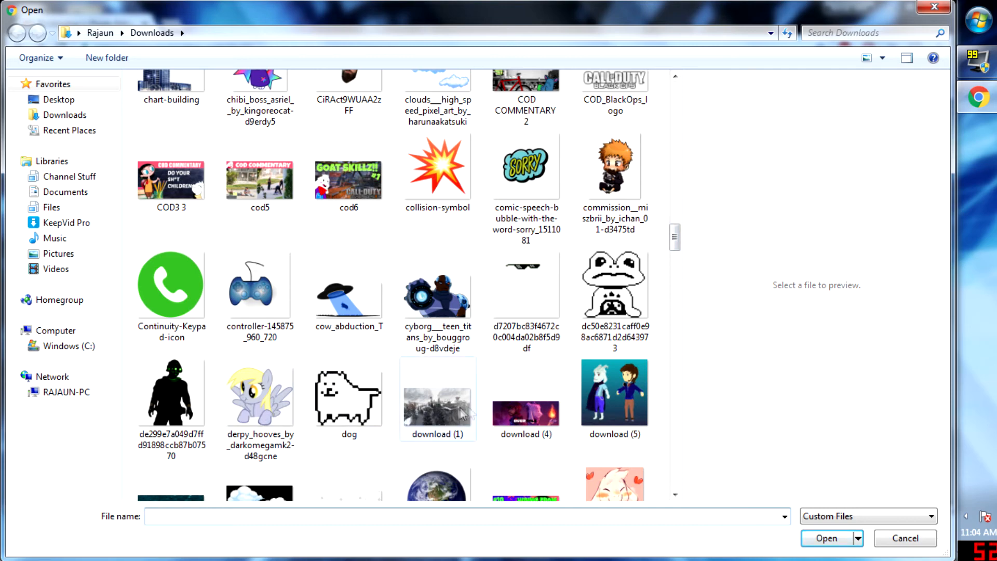
click(615, 312)
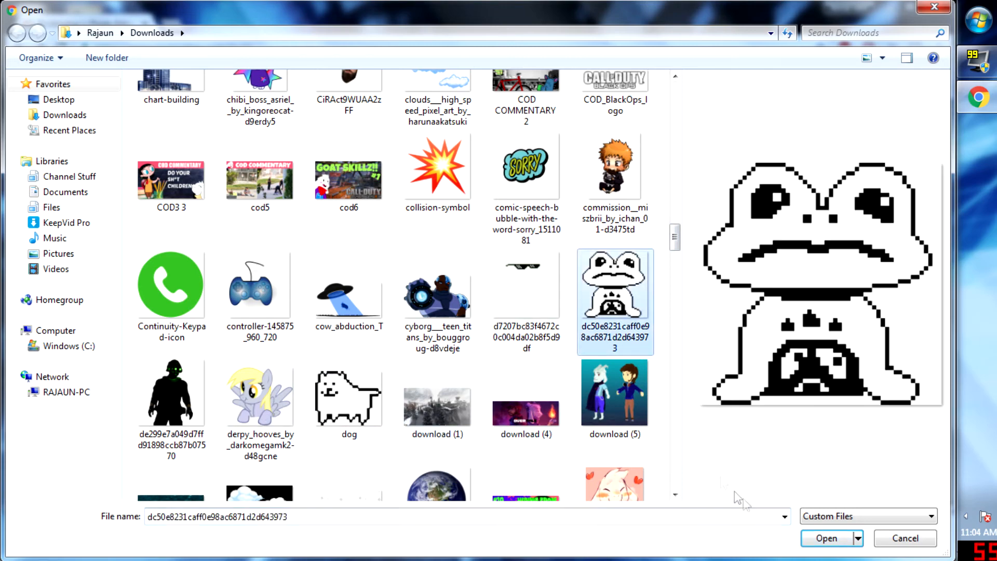
click(825, 538)
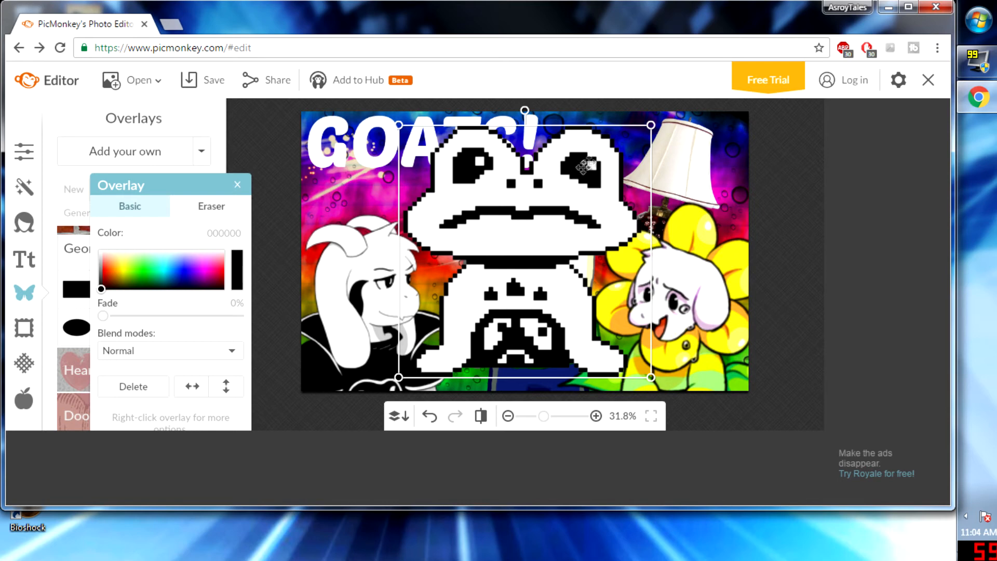
Shrink the frog overlay, tilt it clockwise and move it over the GOATS! title.
drag(650, 125, 565, 210)
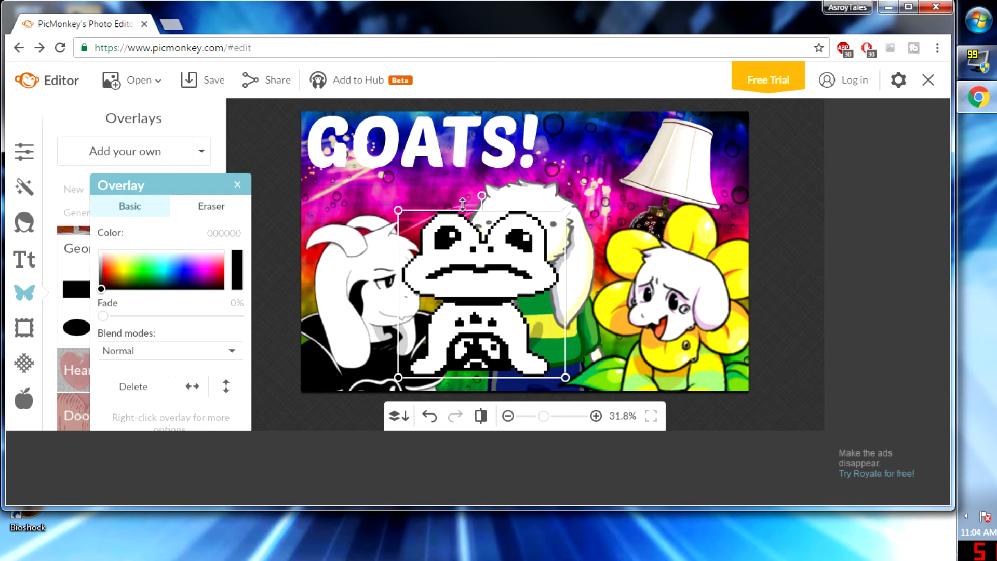
drag(480, 193, 524, 202)
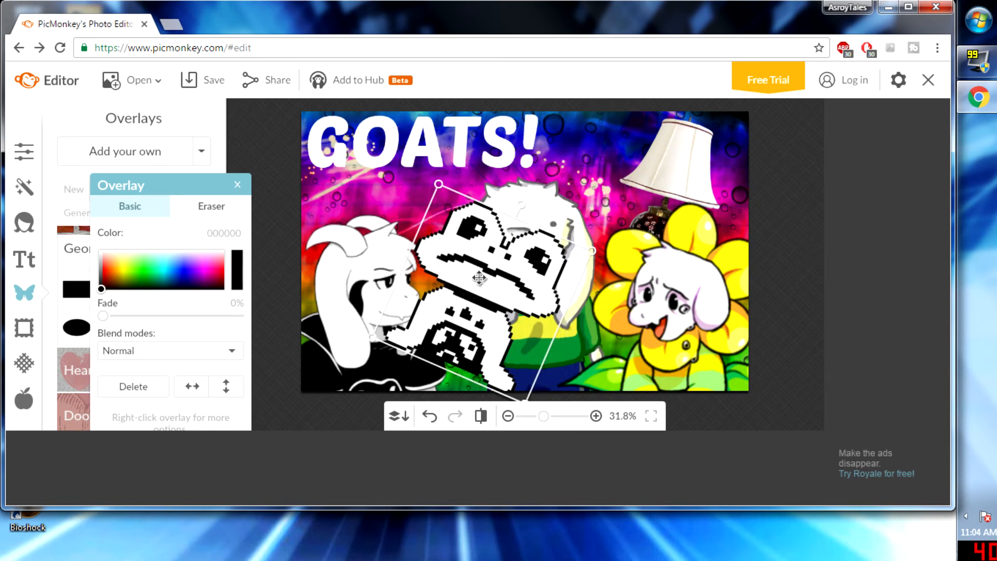
drag(468, 244, 414, 177)
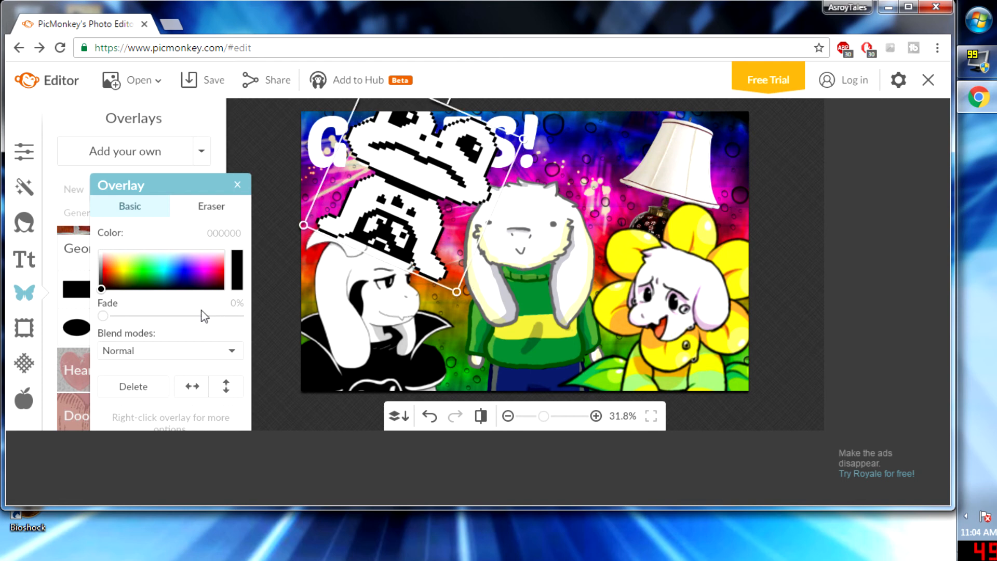
Send the frog overlay backward three times and move it down below the GOATS! title, behind the goats.
right_click(419, 207)
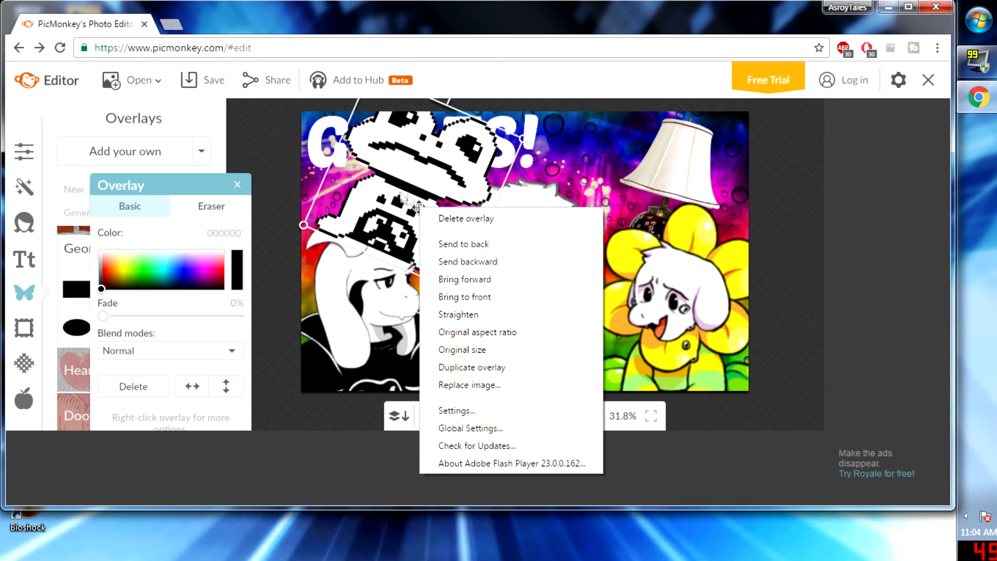
click(495, 262)
right_click(425, 227)
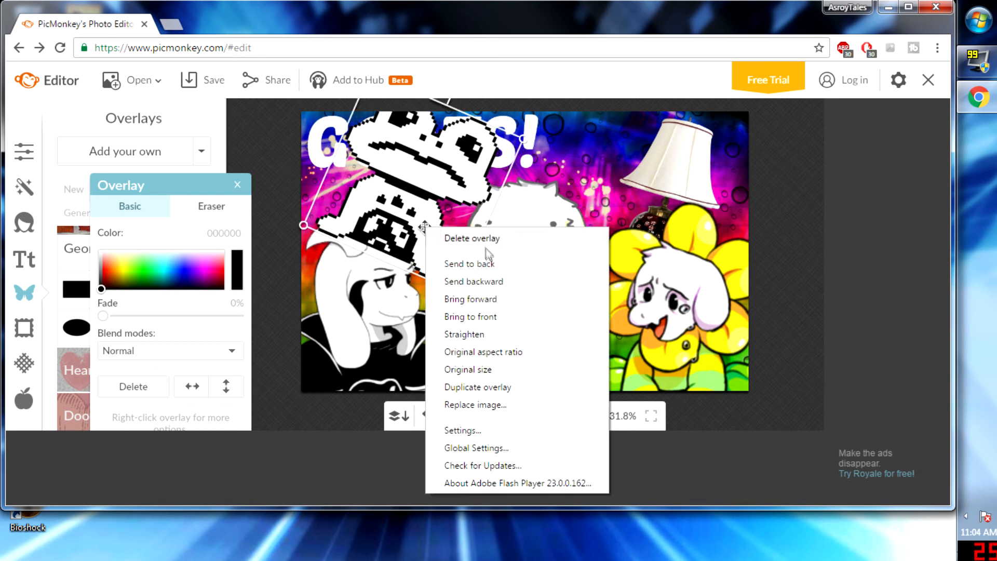
click(499, 280)
right_click(418, 234)
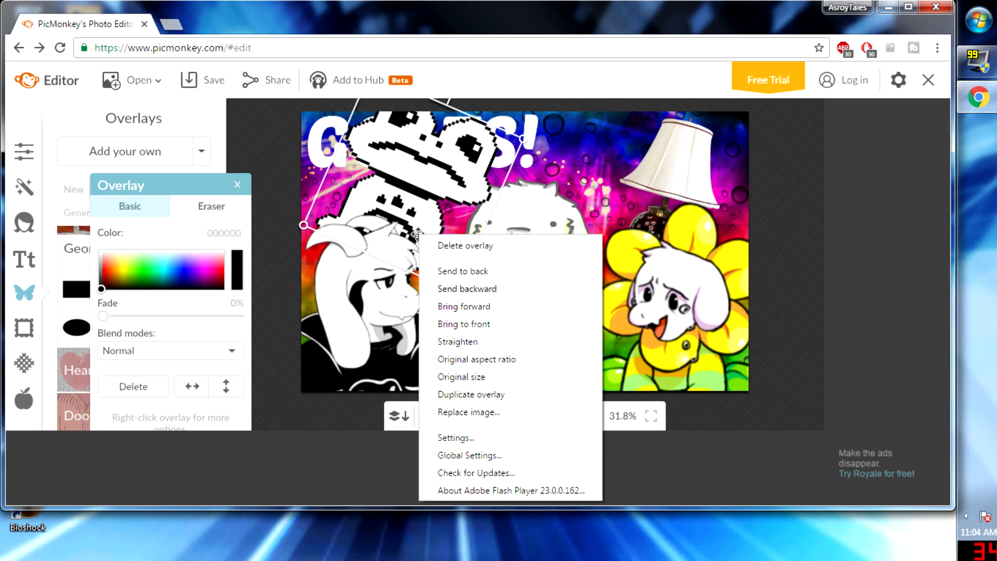
click(467, 289)
drag(405, 204, 419, 268)
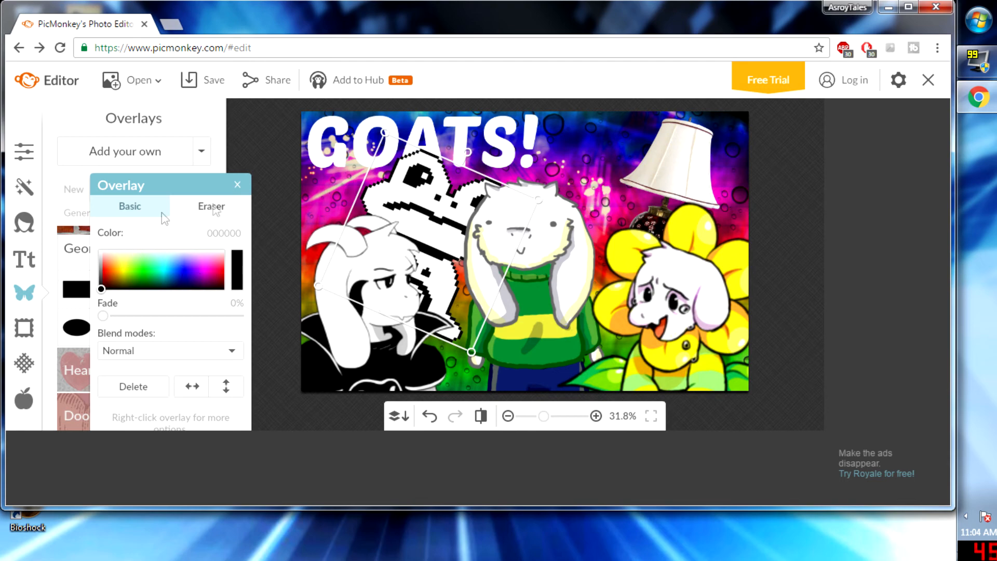
click(239, 185)
click(143, 161)
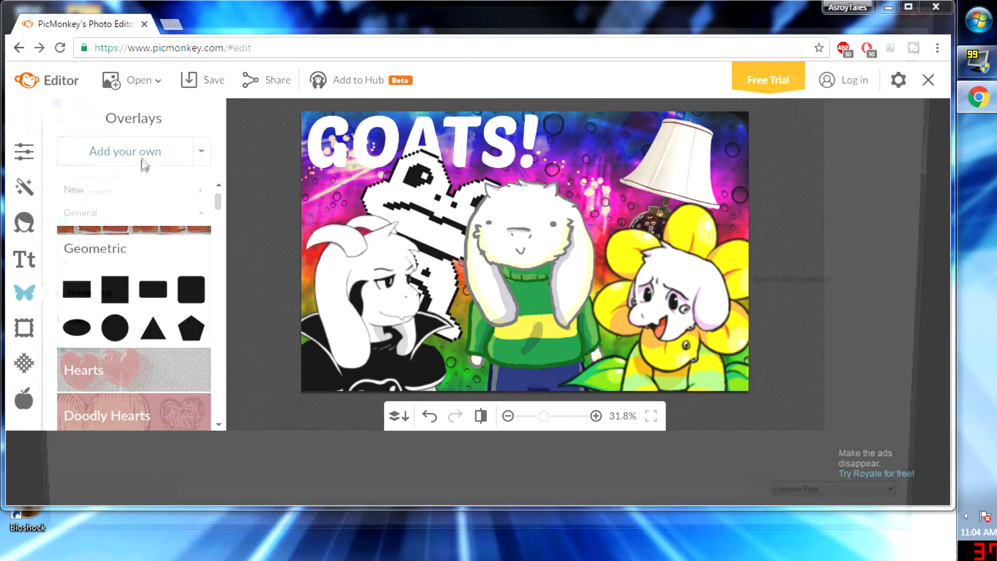
click(526, 320)
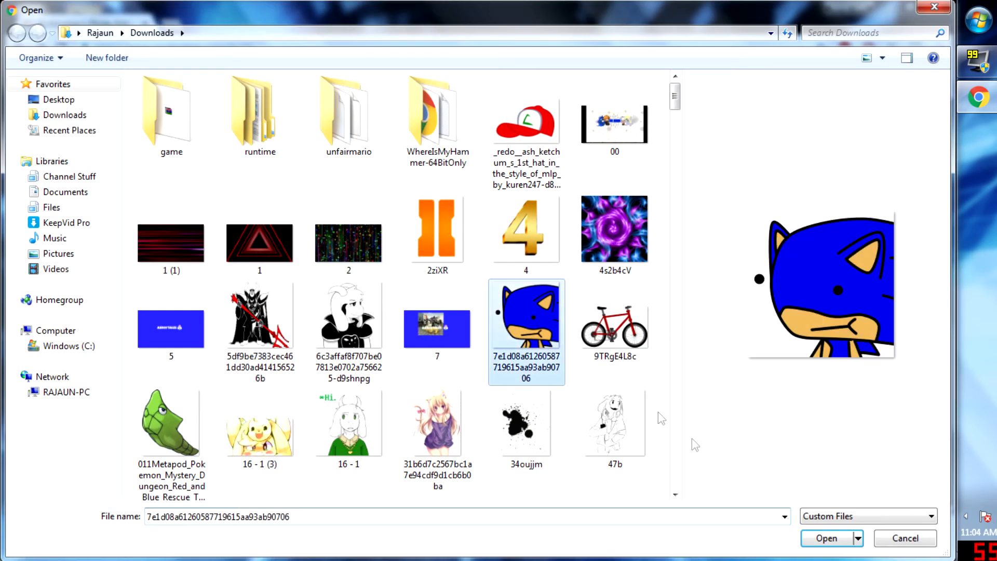
click(826, 538)
drag(567, 210, 712, 138)
click(237, 185)
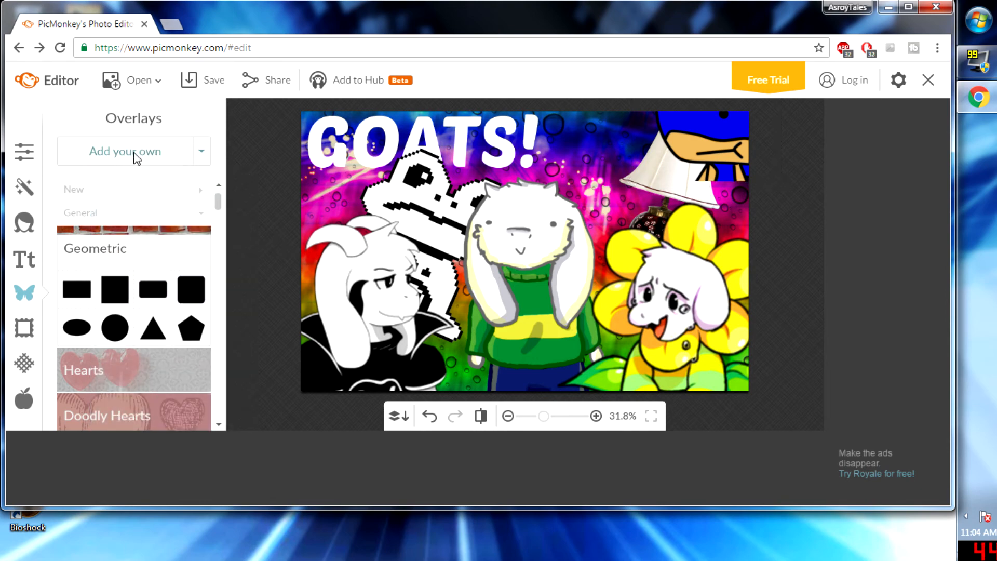
Add the bicycle image 9TRgE4L8c from Downloads as an overlay, shrink it and place it above the middle goat.
click(136, 155)
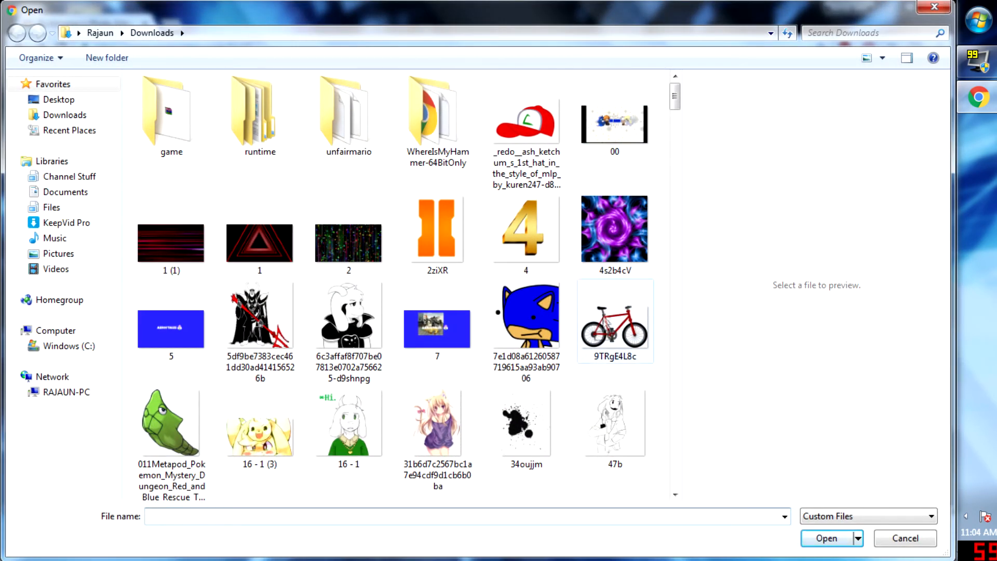
click(612, 319)
click(829, 537)
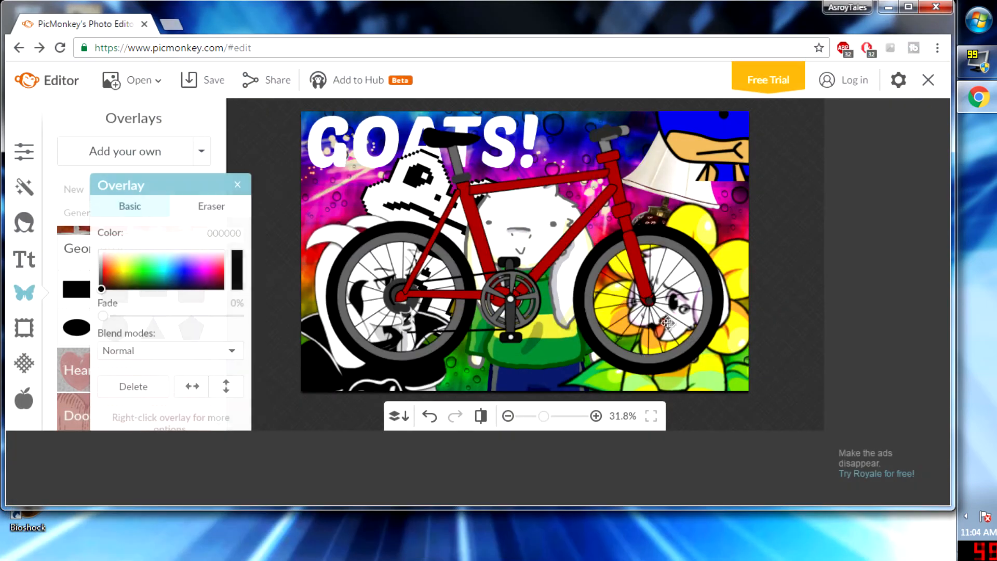
drag(724, 378, 532, 231)
drag(415, 213, 595, 229)
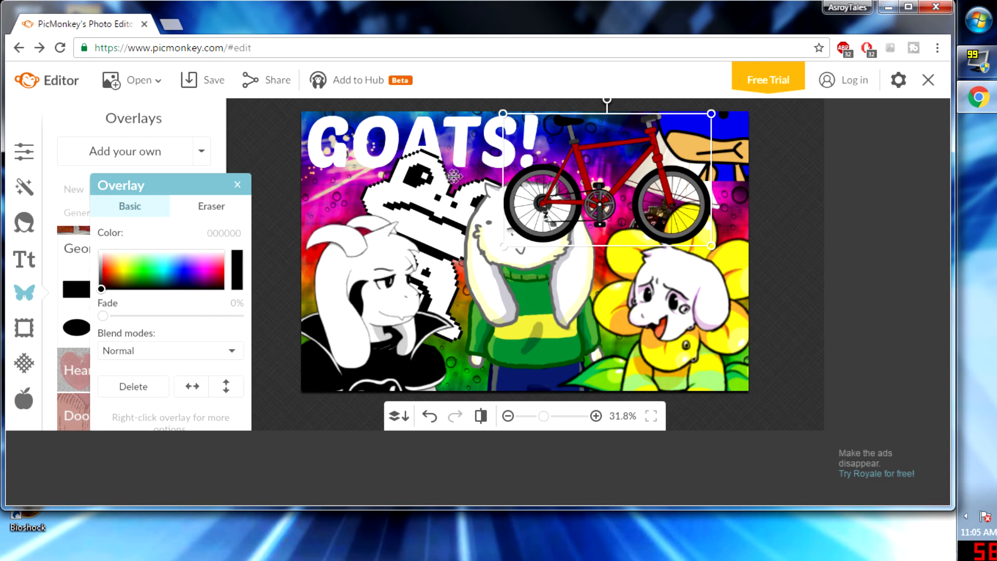
click(238, 187)
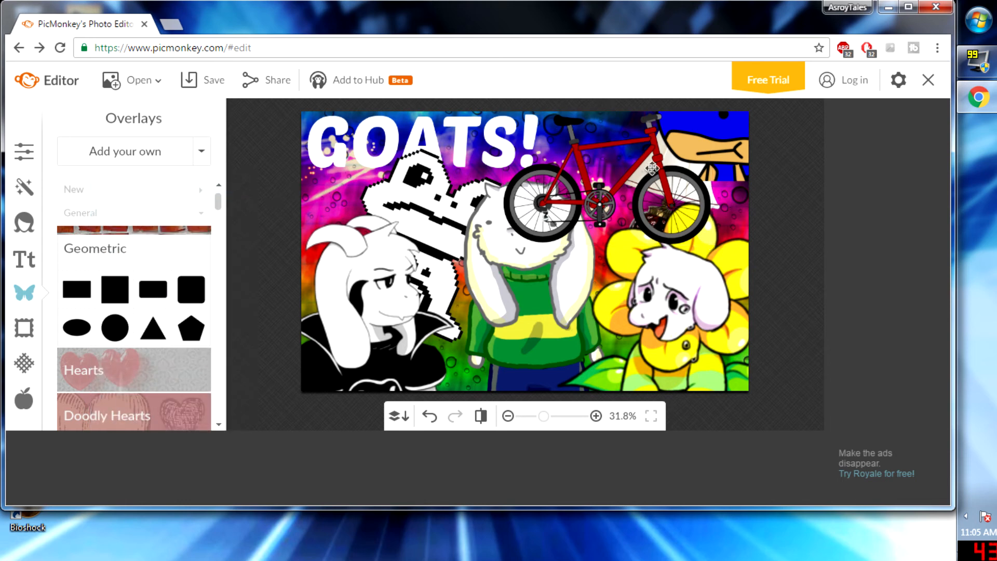
Shrink the bicycle overlay further and move it up between the GOATS! title and the lamp.
click(512, 249)
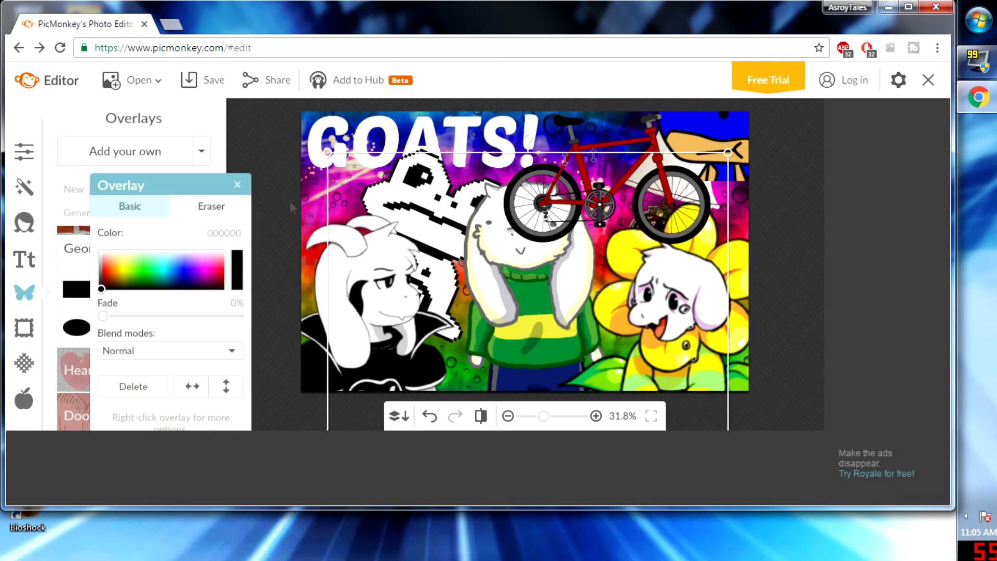
click(238, 186)
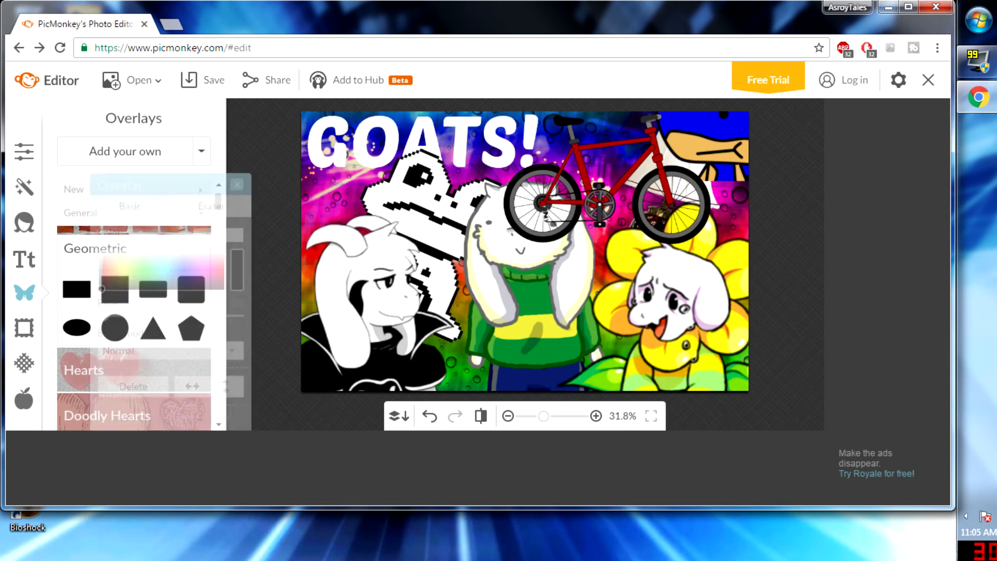
click(578, 150)
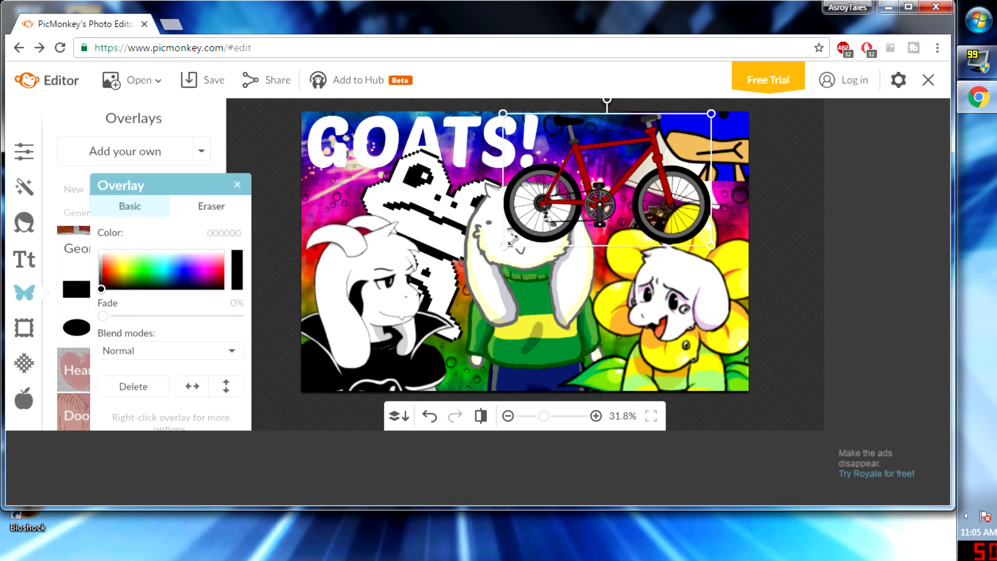
drag(504, 244, 556, 212)
drag(683, 164, 648, 160)
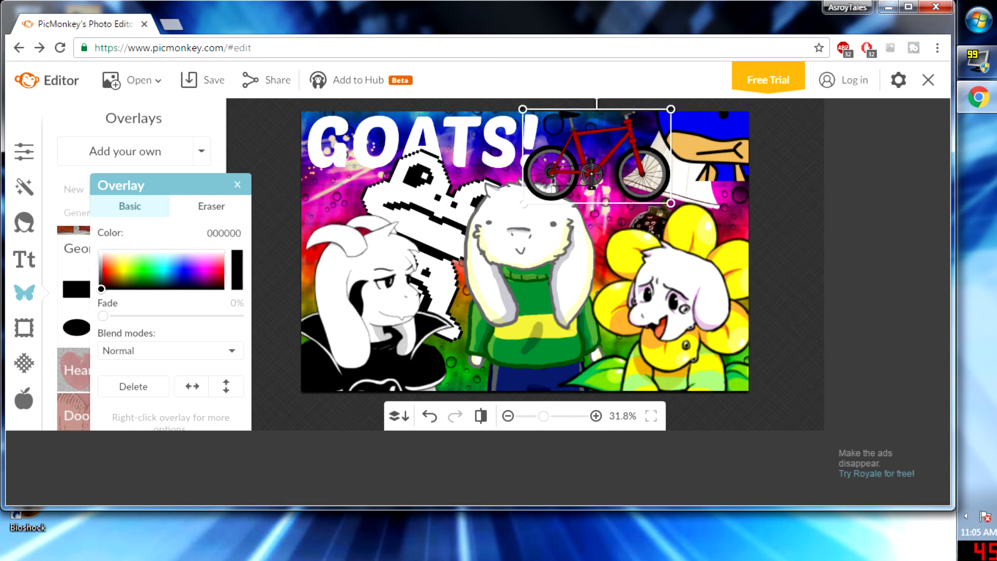
click(237, 185)
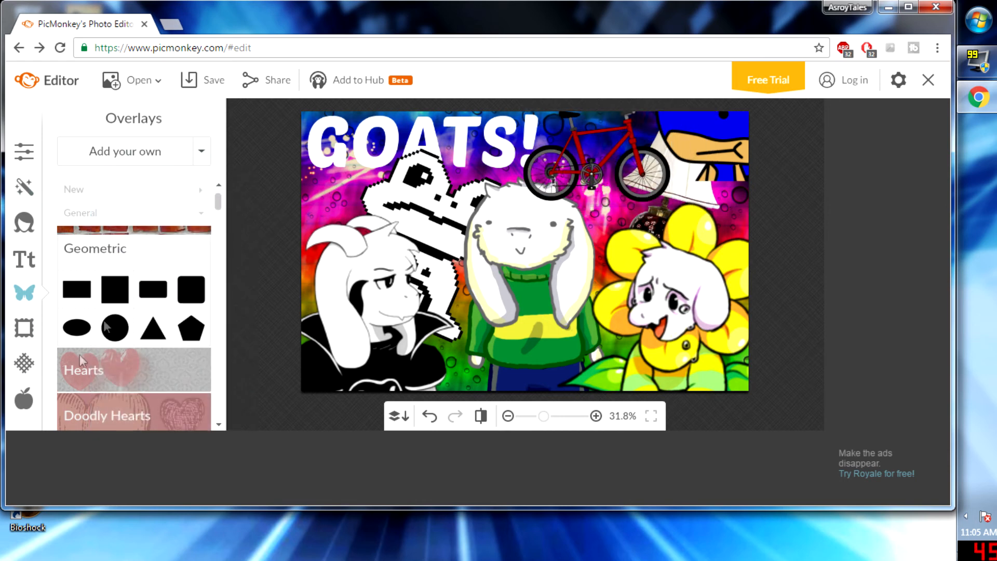
Review the save page's JPG quality options and return to the editor without saving.
key(ctrl+s)
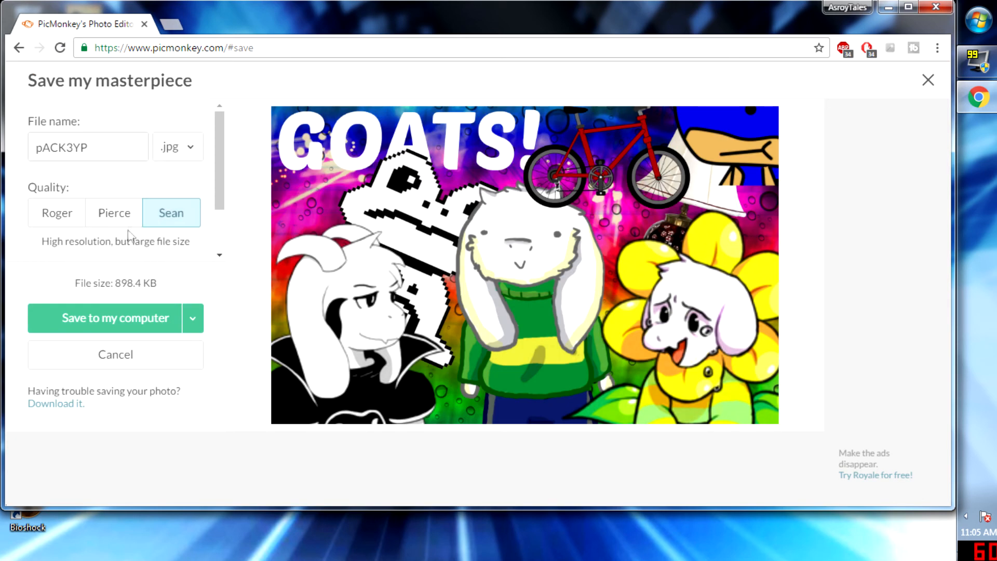
click(115, 212)
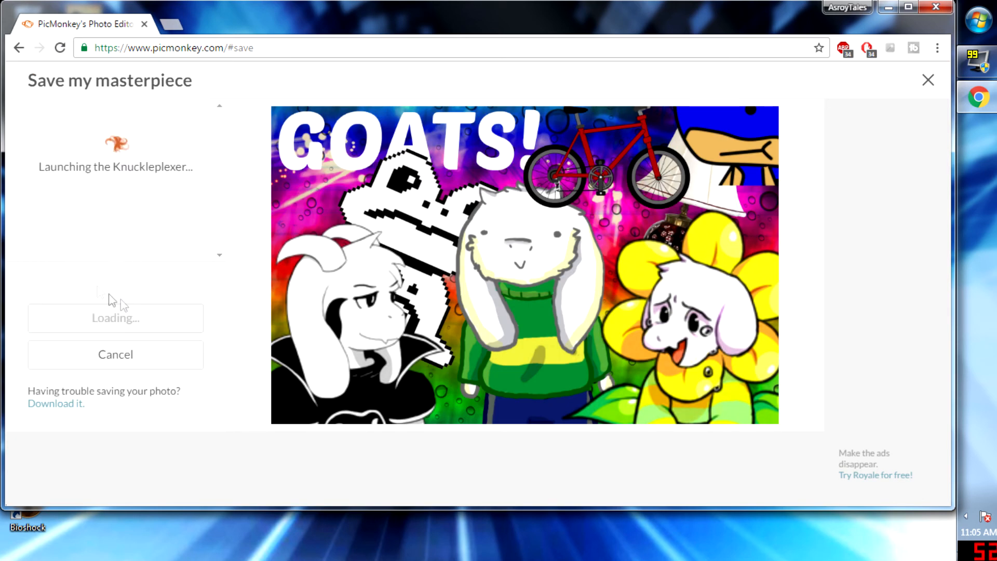
click(145, 307)
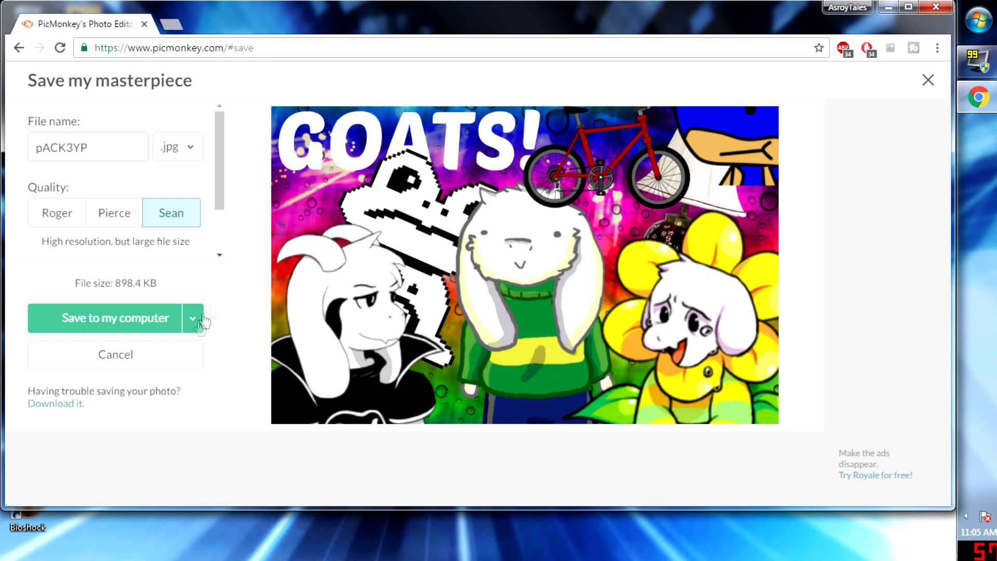
click(145, 363)
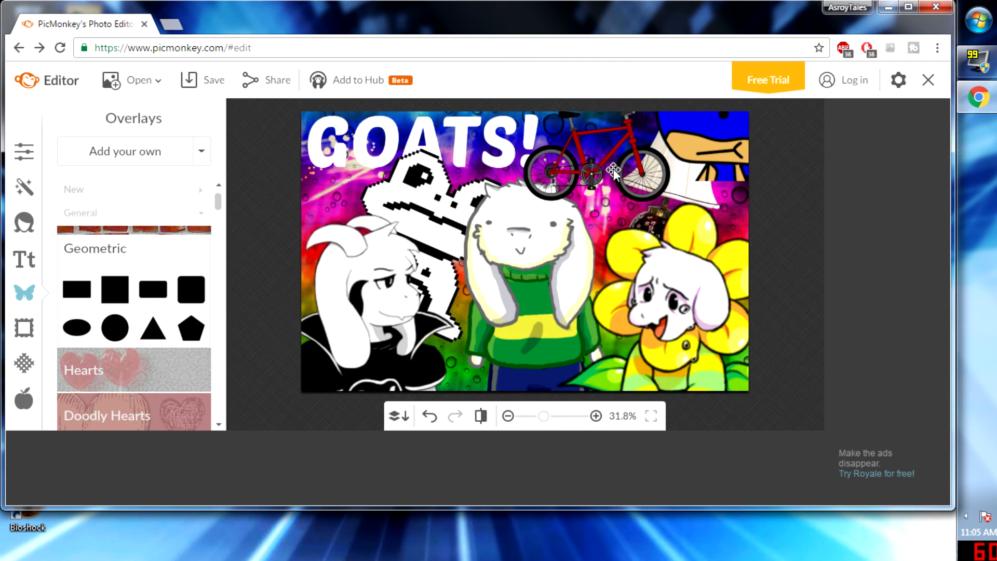
Delete the bicycle overlay from the image.
right_click(613, 170)
click(659, 180)
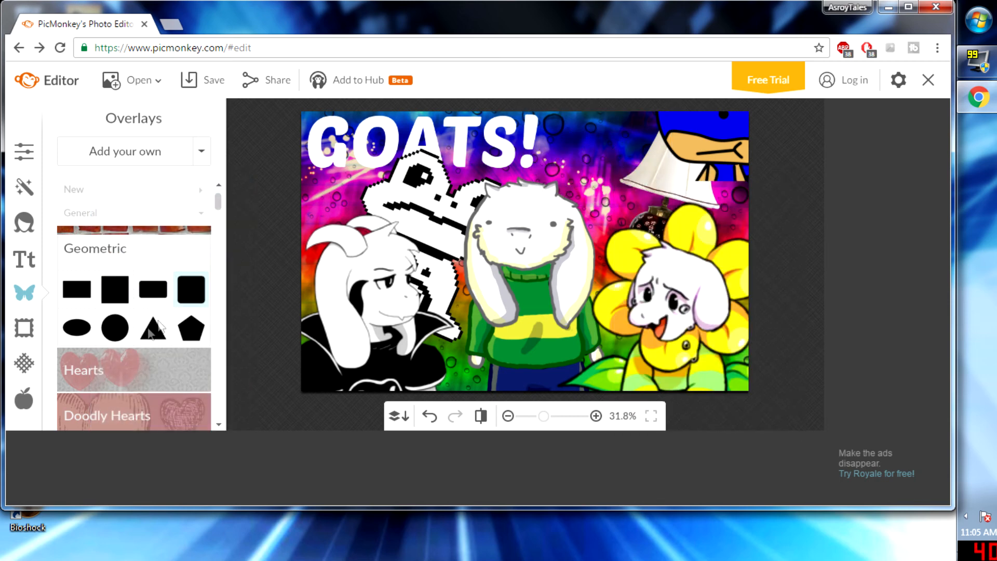
Adjust the background's colors with saturation 100 and temperature 7, and apply the change.
click(17, 162)
scroll(213, 323, down, 2)
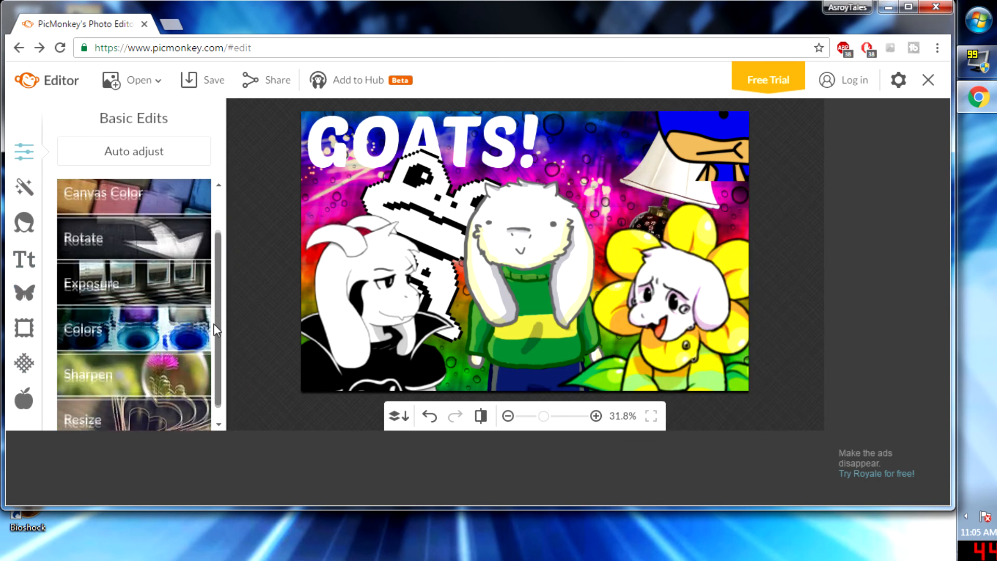
click(125, 302)
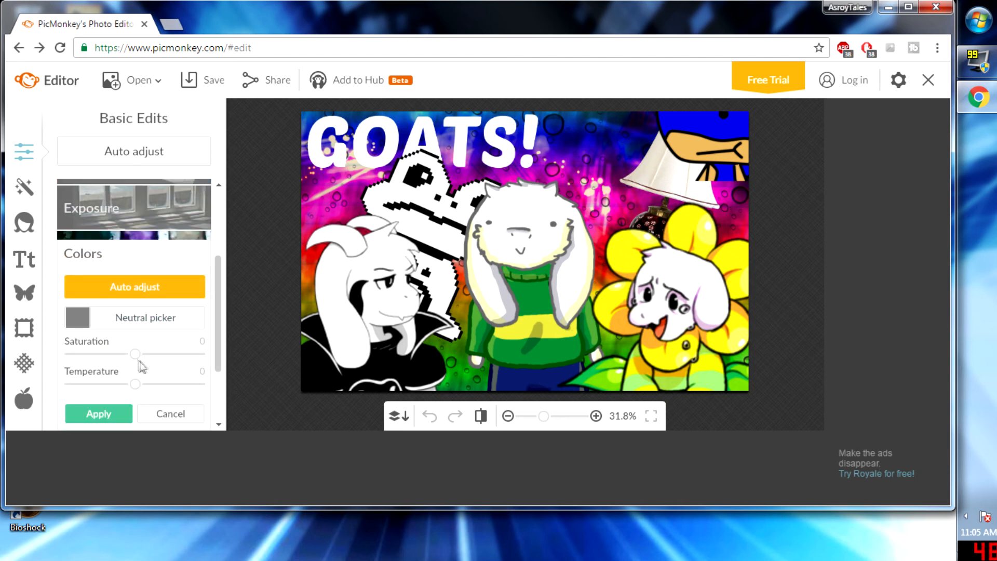
drag(134, 355, 202, 352)
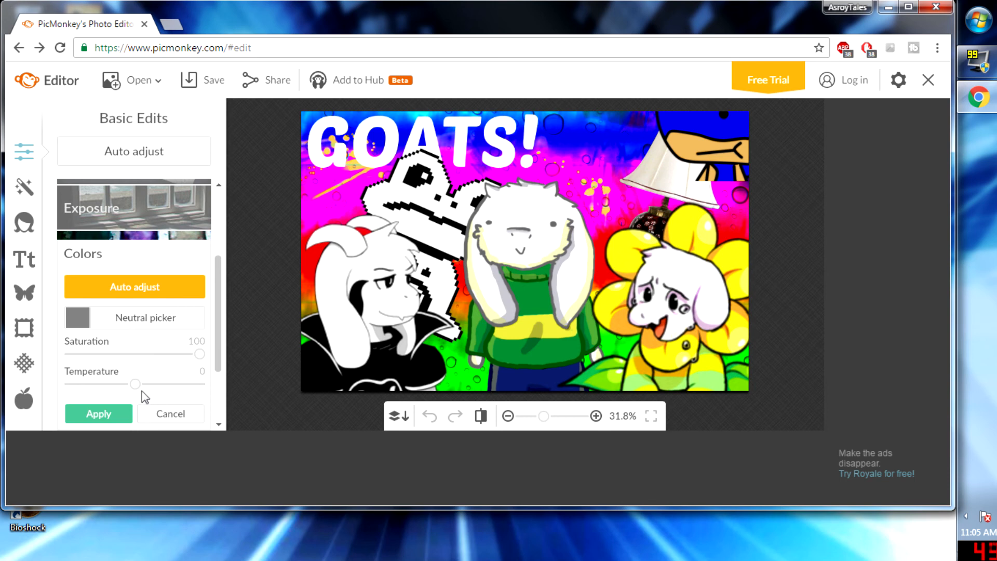
click(116, 414)
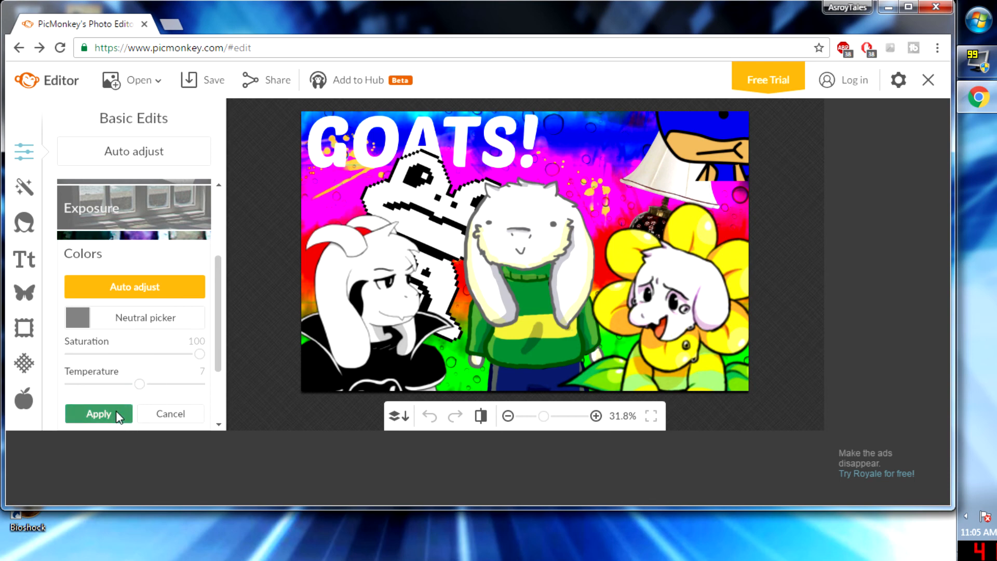
Adjust the background's exposure with highlights 82, shadows 54 and contrast 24, and apply the change.
click(156, 285)
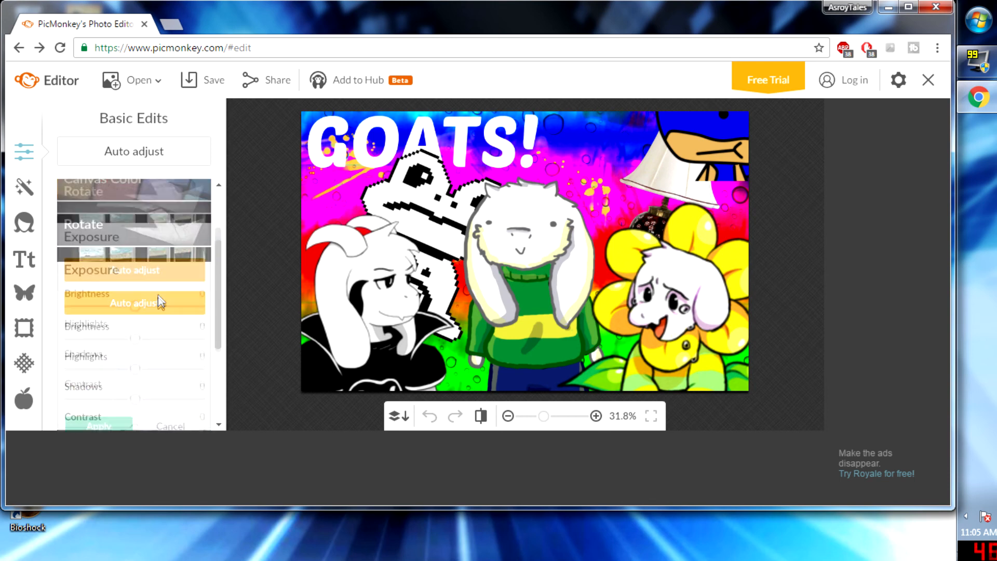
drag(142, 331, 195, 334)
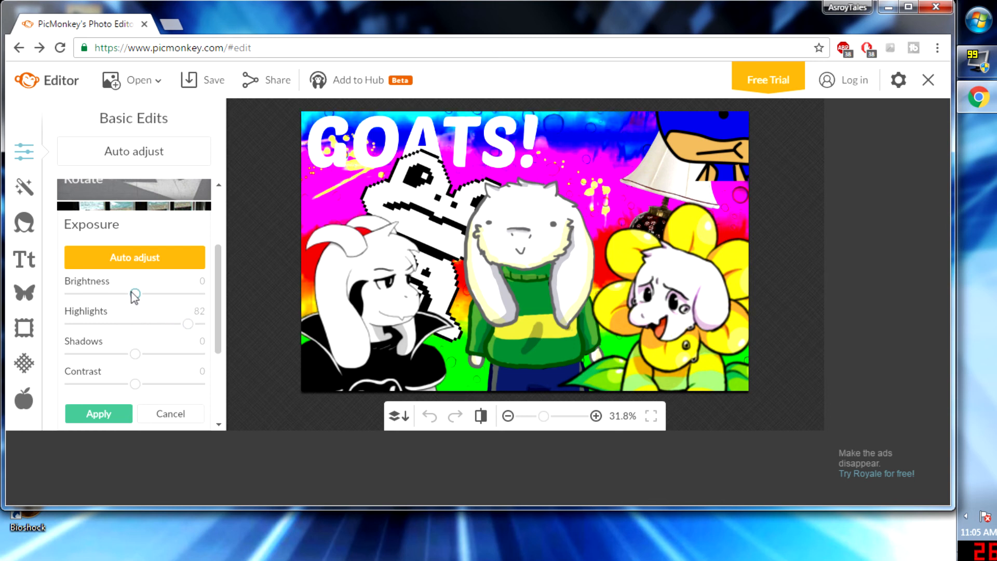
drag(136, 355, 169, 356)
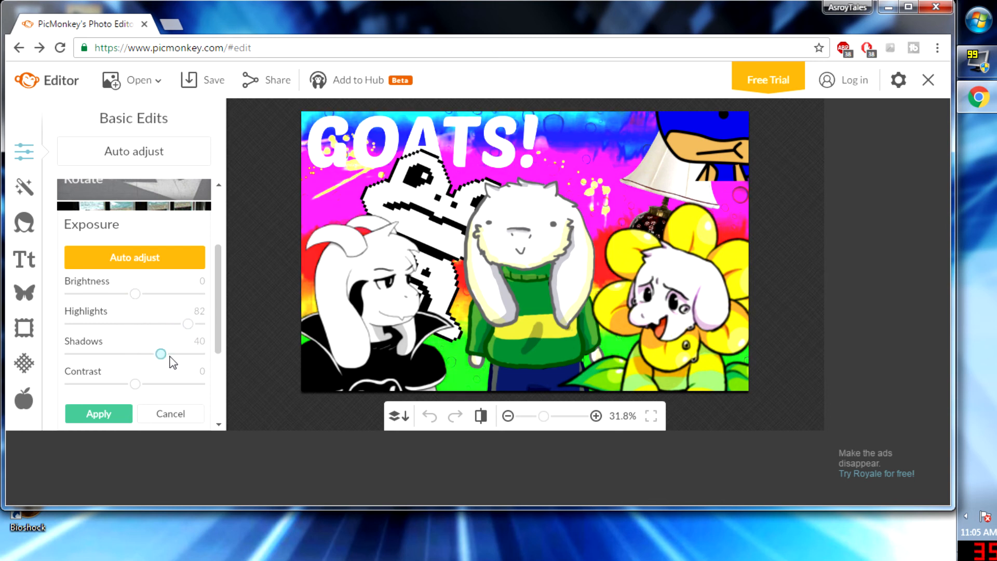
drag(136, 385, 151, 384)
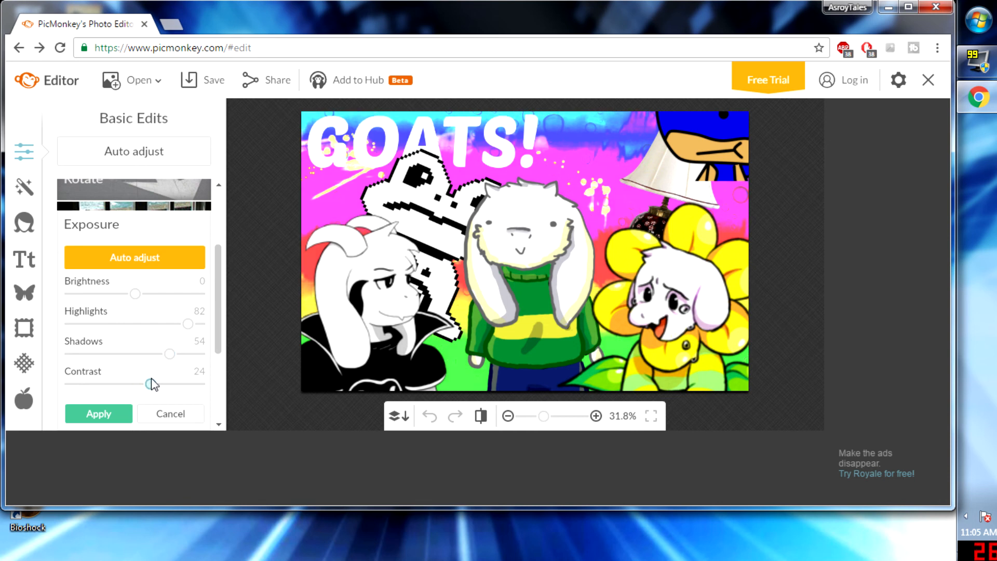
mouse_move(135, 294)
mouse_down()
mouse_move(151, 296)
mouse_move(136, 295)
mouse_up()
click(104, 413)
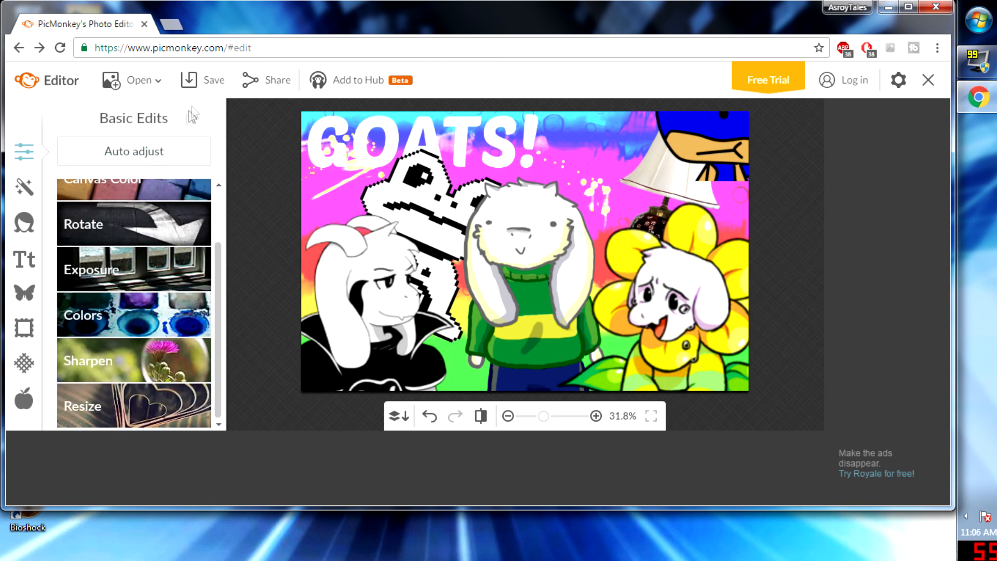
Bring up the save options for the edited image, choose Pierce quality and return to the editor.
click(198, 82)
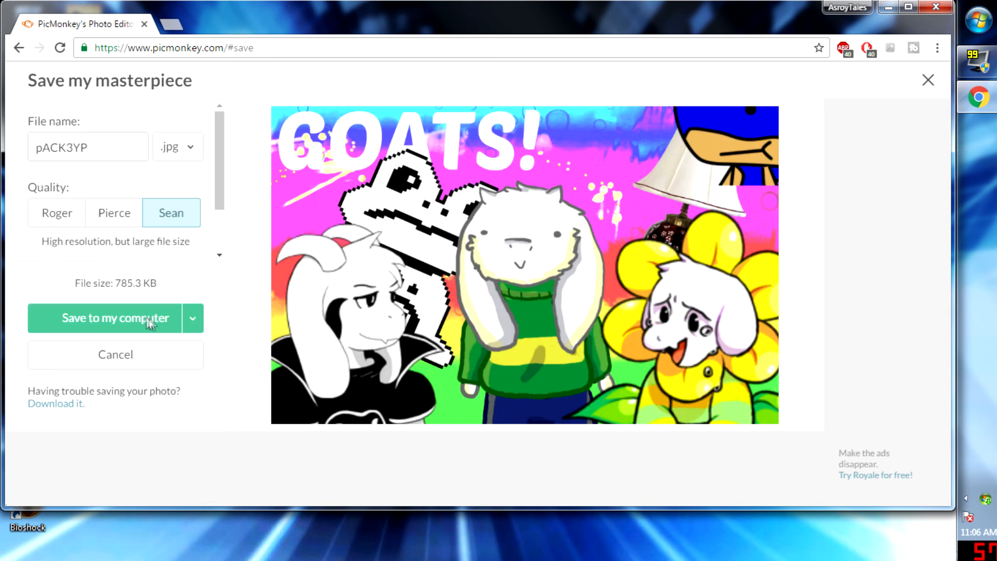
click(109, 213)
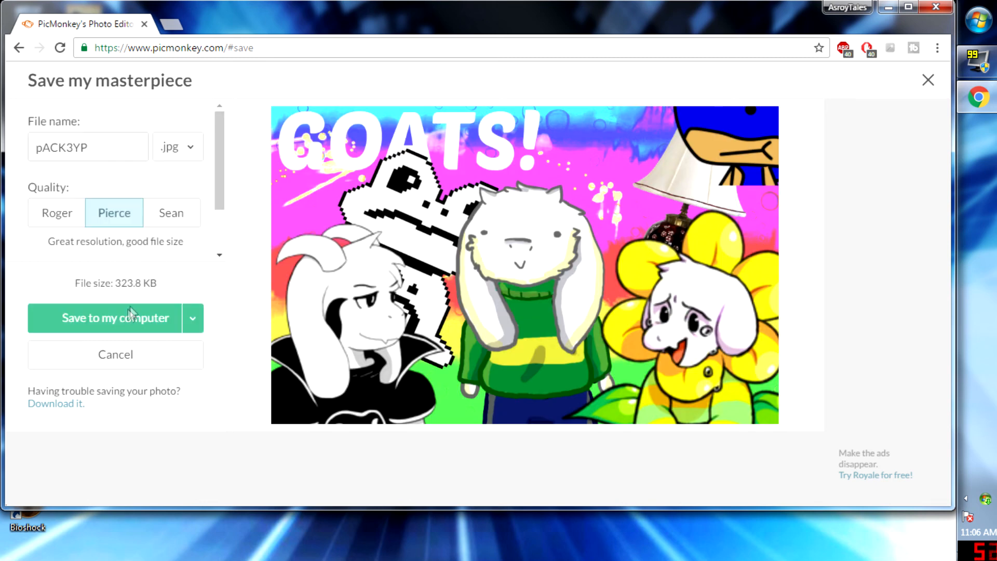
click(115, 355)
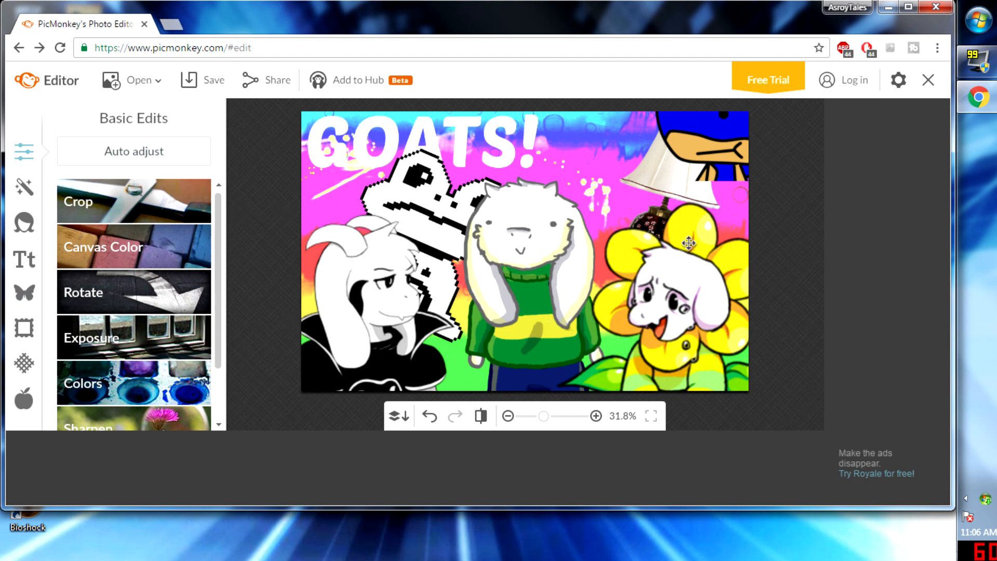
Nudge the middle goat slightly down and the horned goat slightly up and toward the middle.
click(677, 326)
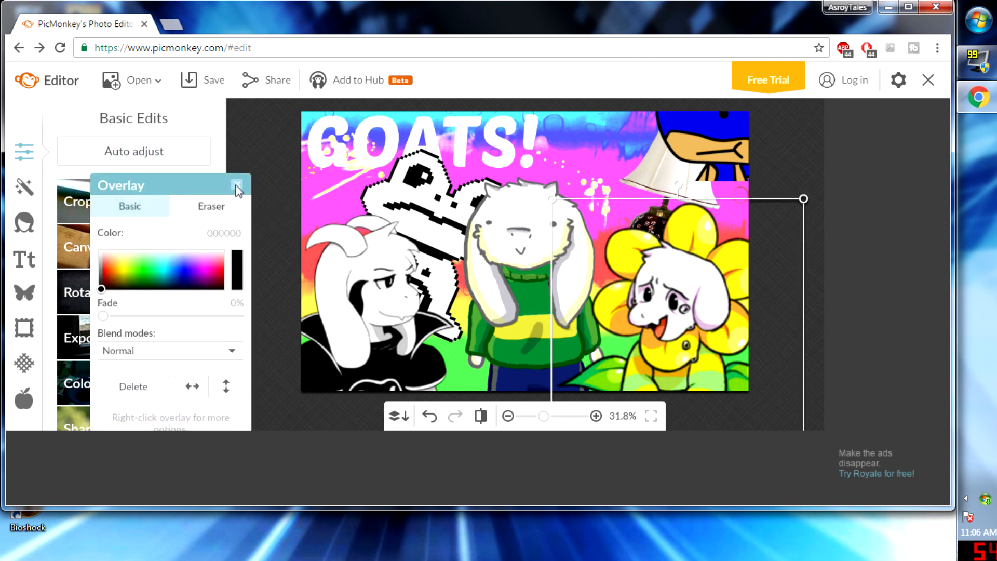
click(232, 187)
click(547, 275)
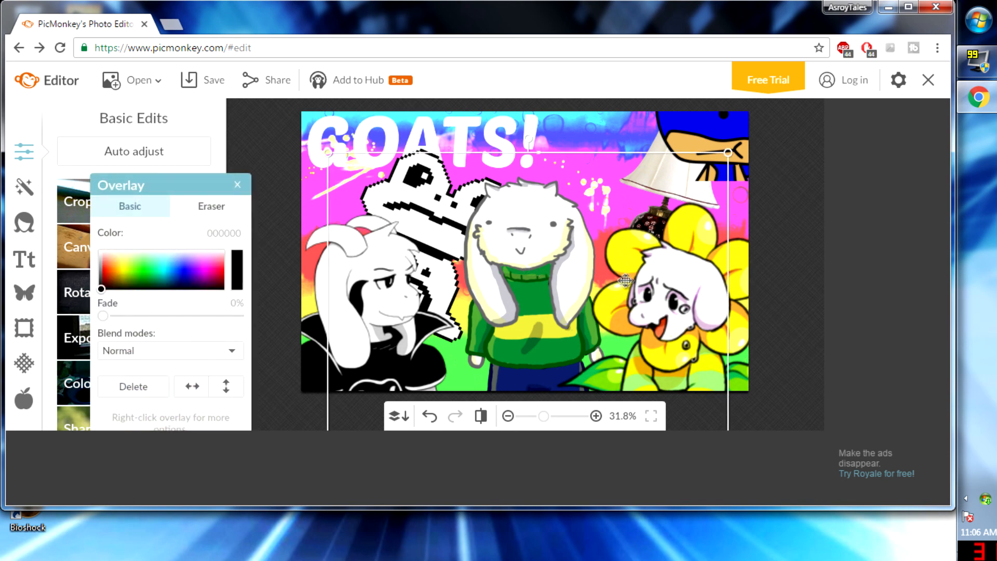
click(235, 186)
mouse_move(387, 302)
mouse_down()
mouse_move(382, 291)
mouse_move(405, 298)
mouse_move(397, 297)
mouse_up()
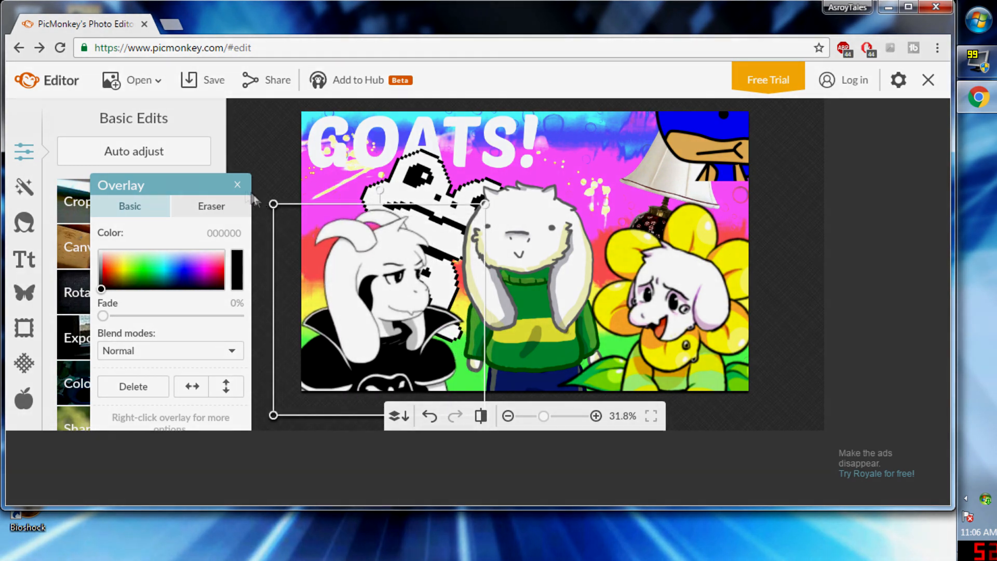
click(237, 185)
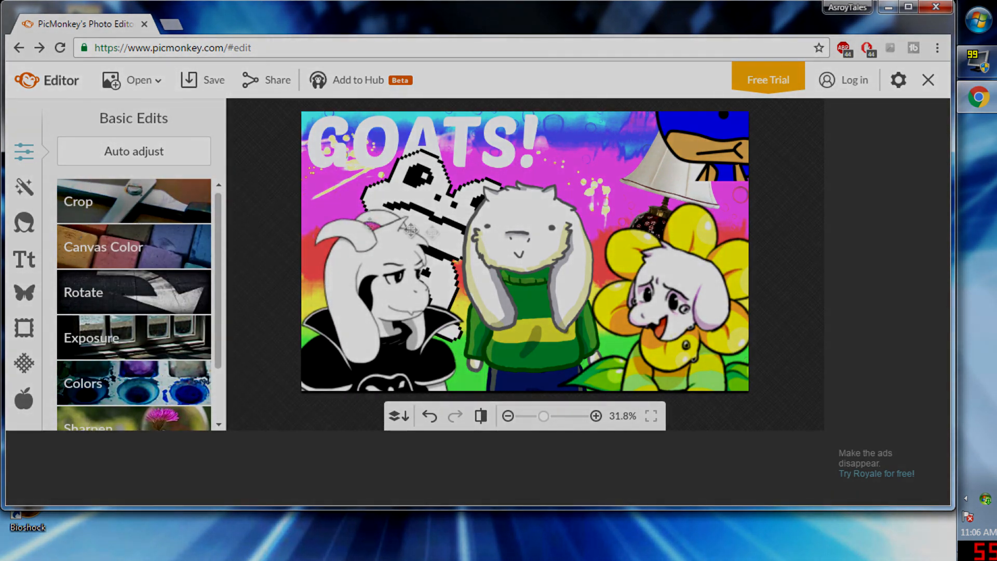